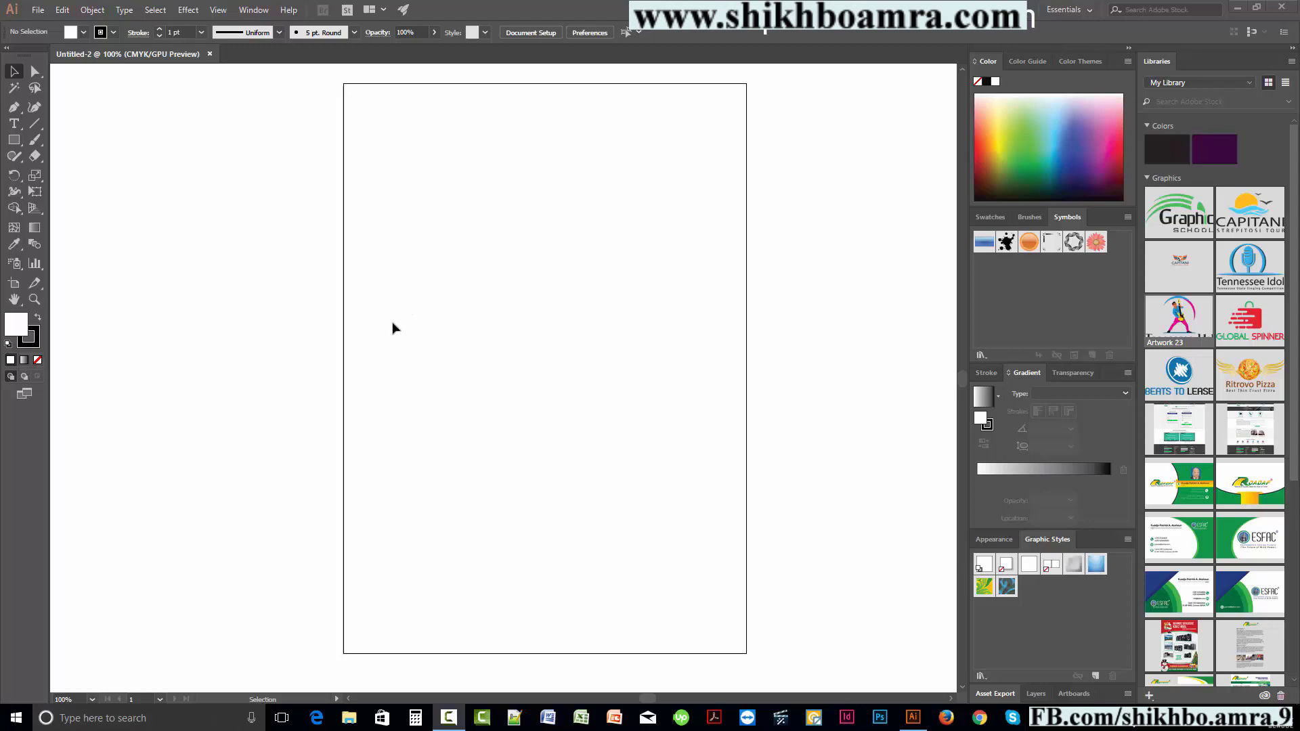
# - Pan the artboard view slightly down with the Hand tool
pyautogui.press('space')
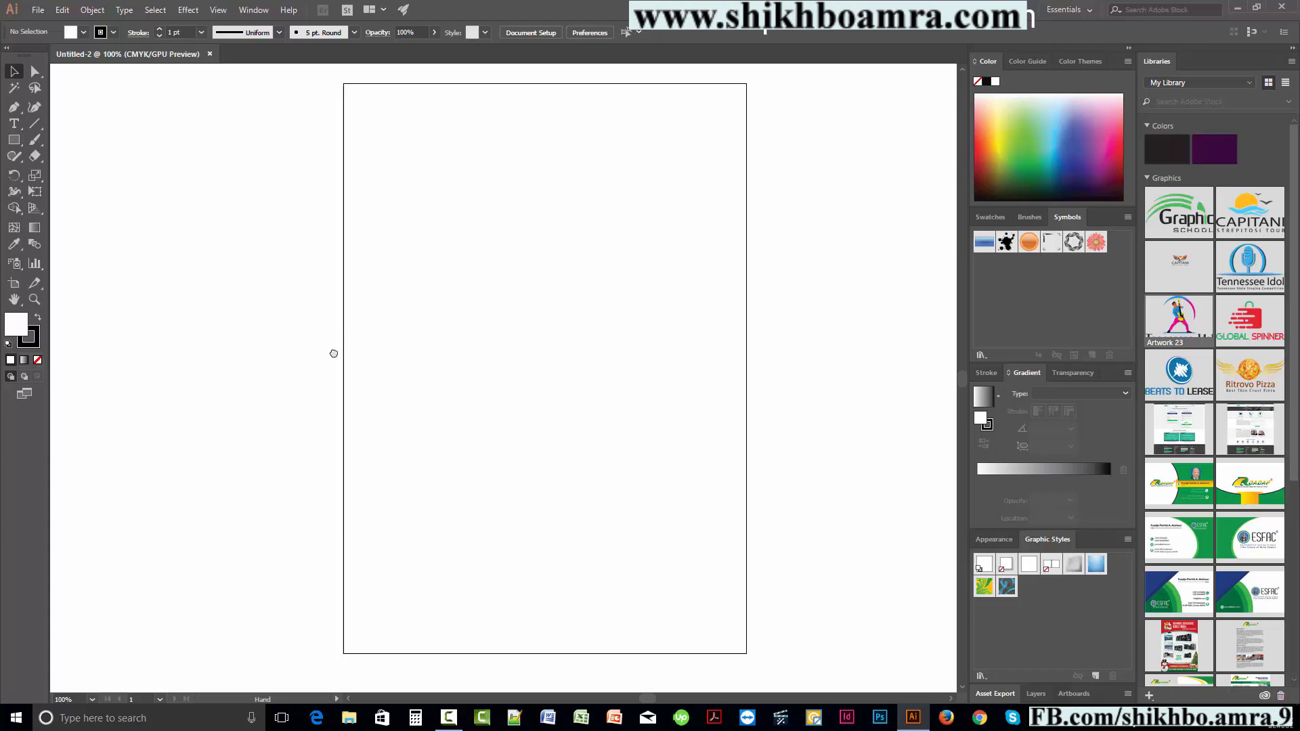
pyautogui.moveTo(331, 351); pyautogui.dragTo(336, 357)
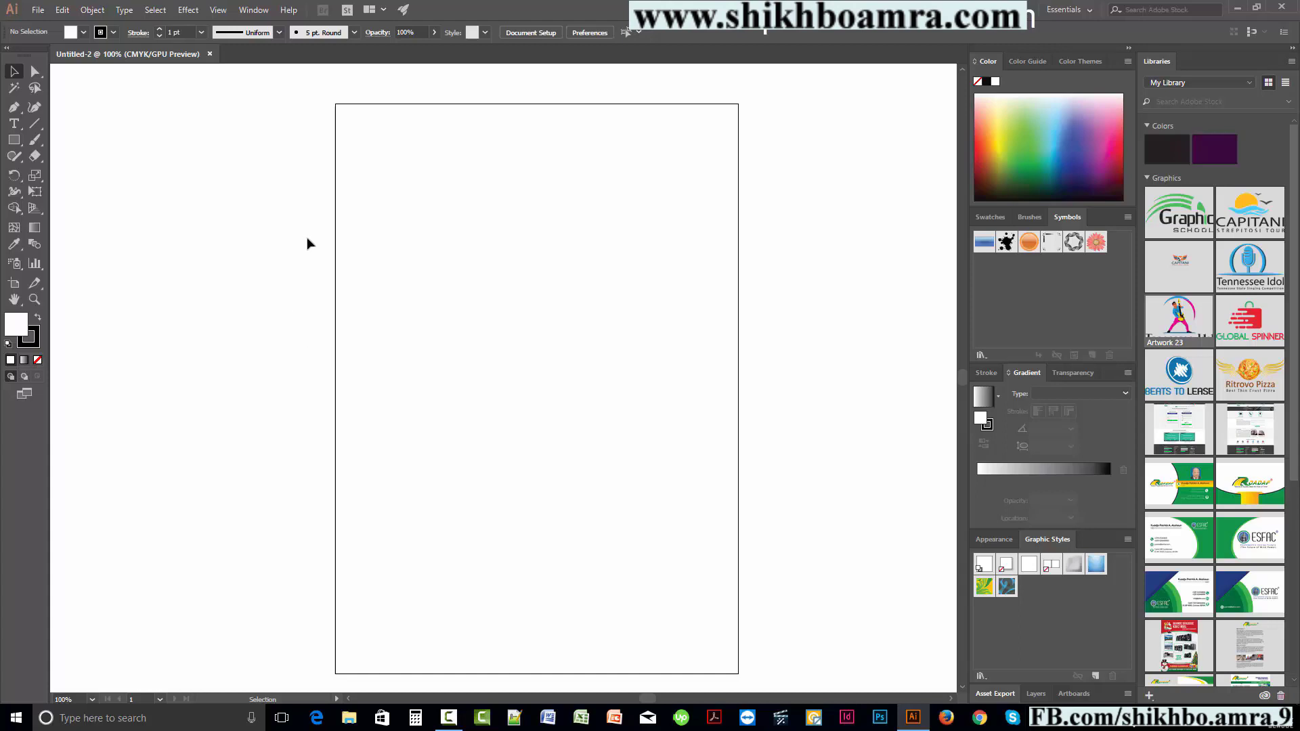
pyautogui.moveTo(325, 219); pyautogui.dragTo(327, 224)
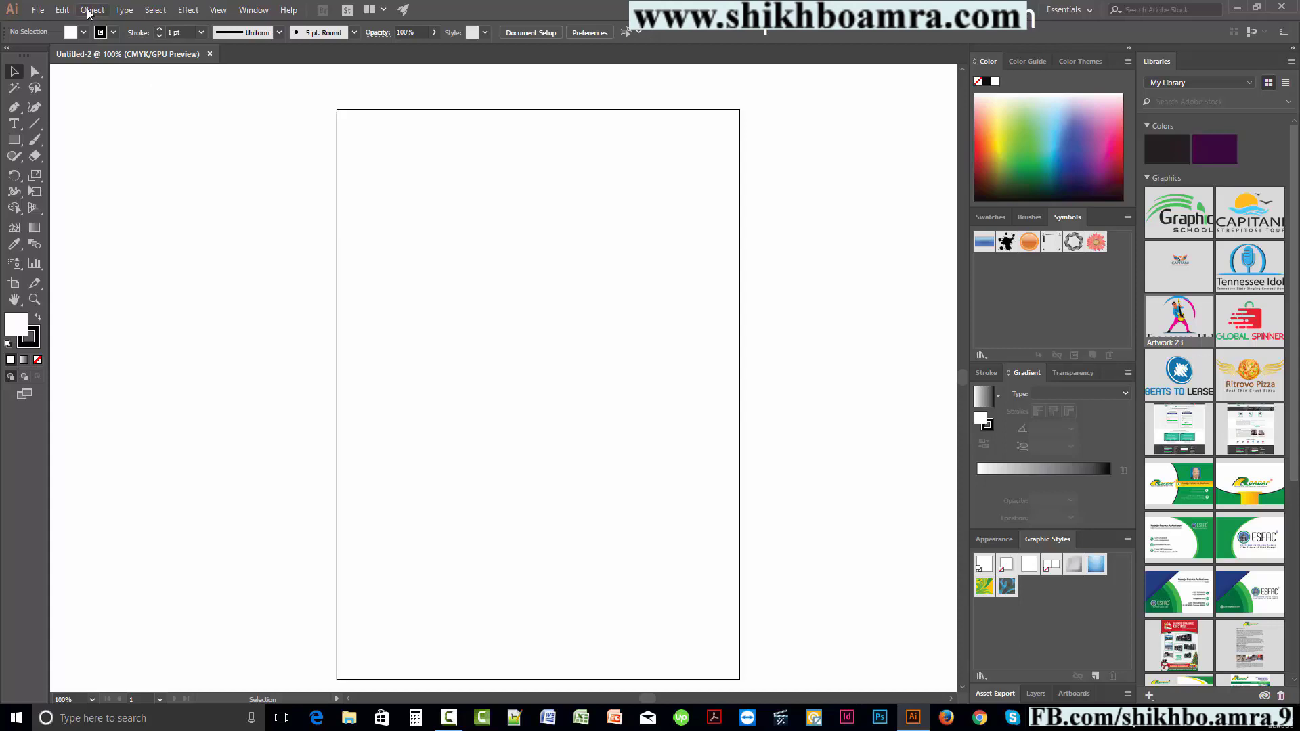
# - Browse the Edit > Preferences menu, then open General preferences with Ctrl+K
pyautogui.click(65, 10)
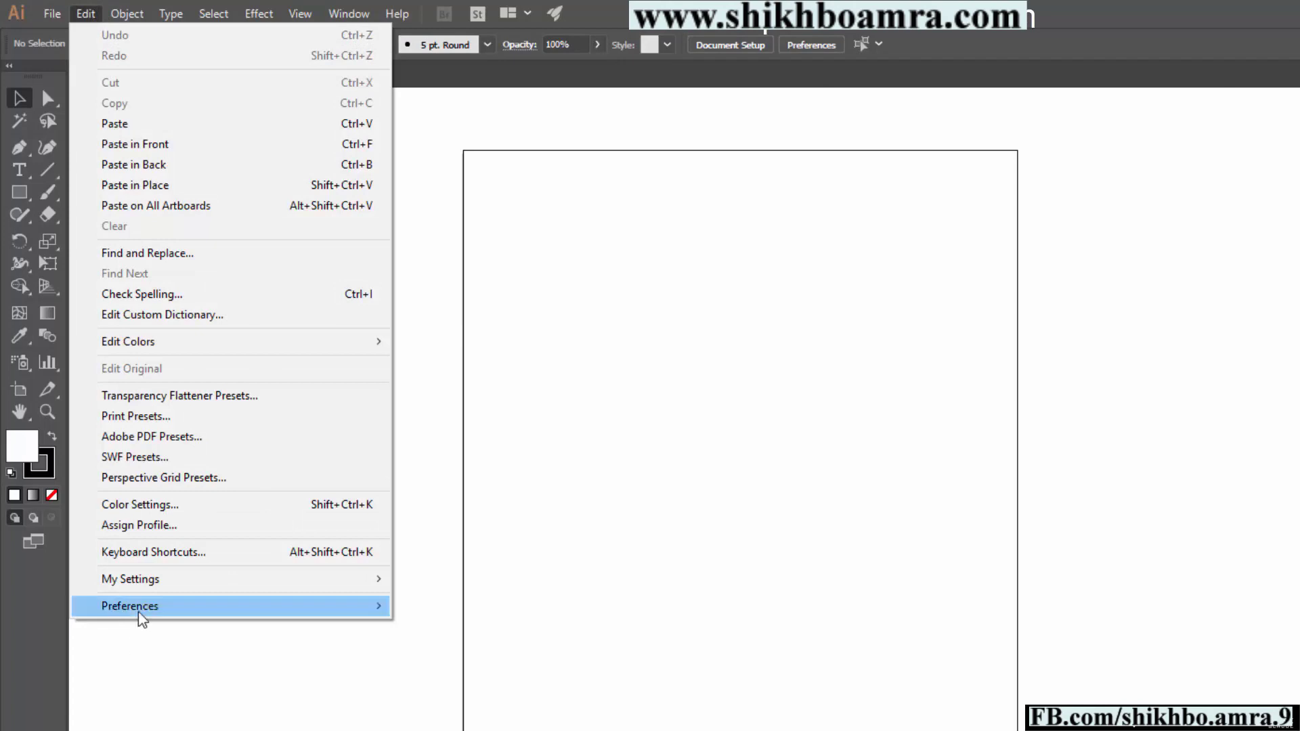
pyautogui.moveTo(127, 610)
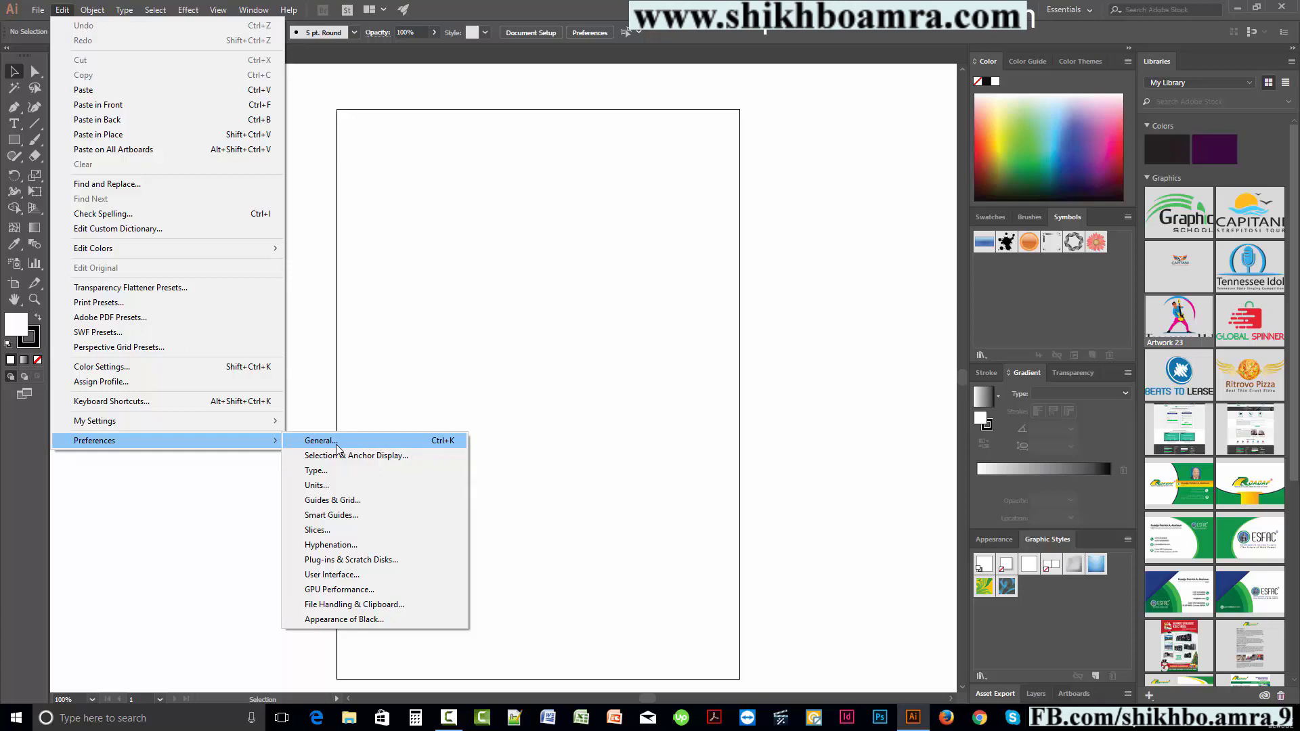
pyautogui.click(616, 365)
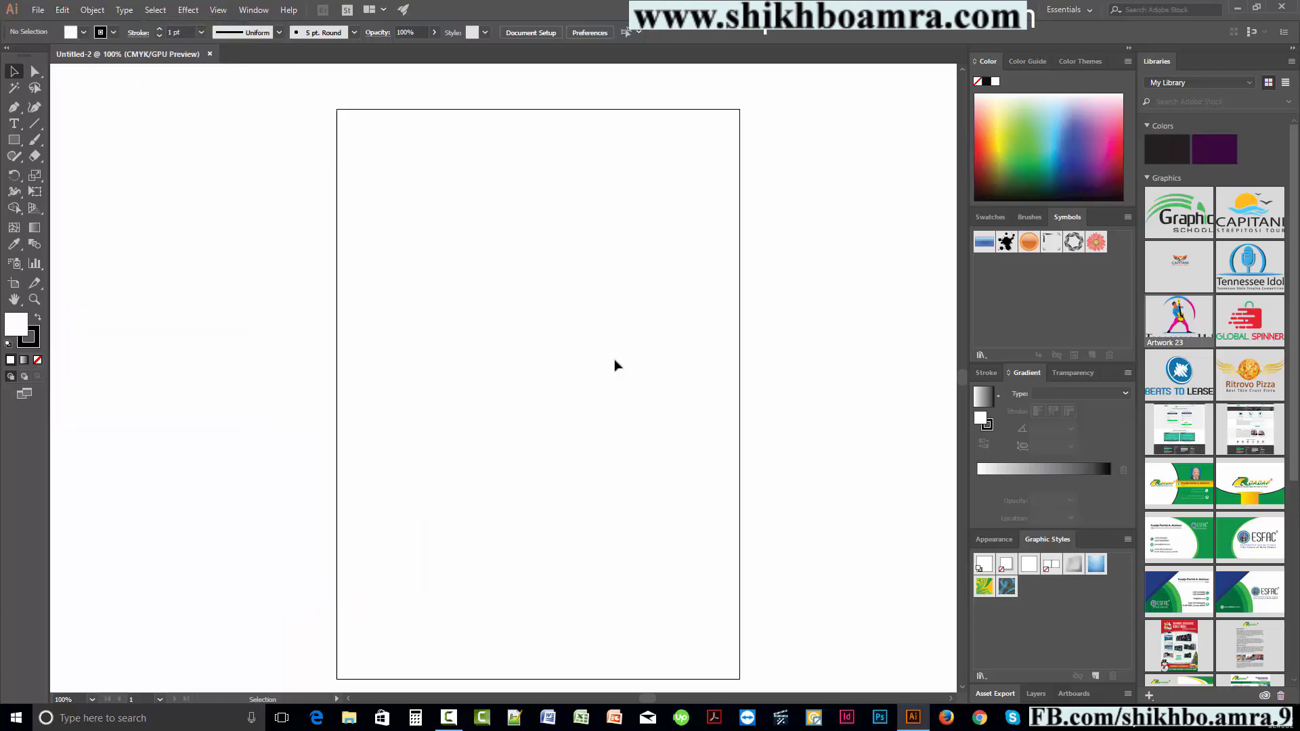
pyautogui.hotkey('ctrl', 'k')
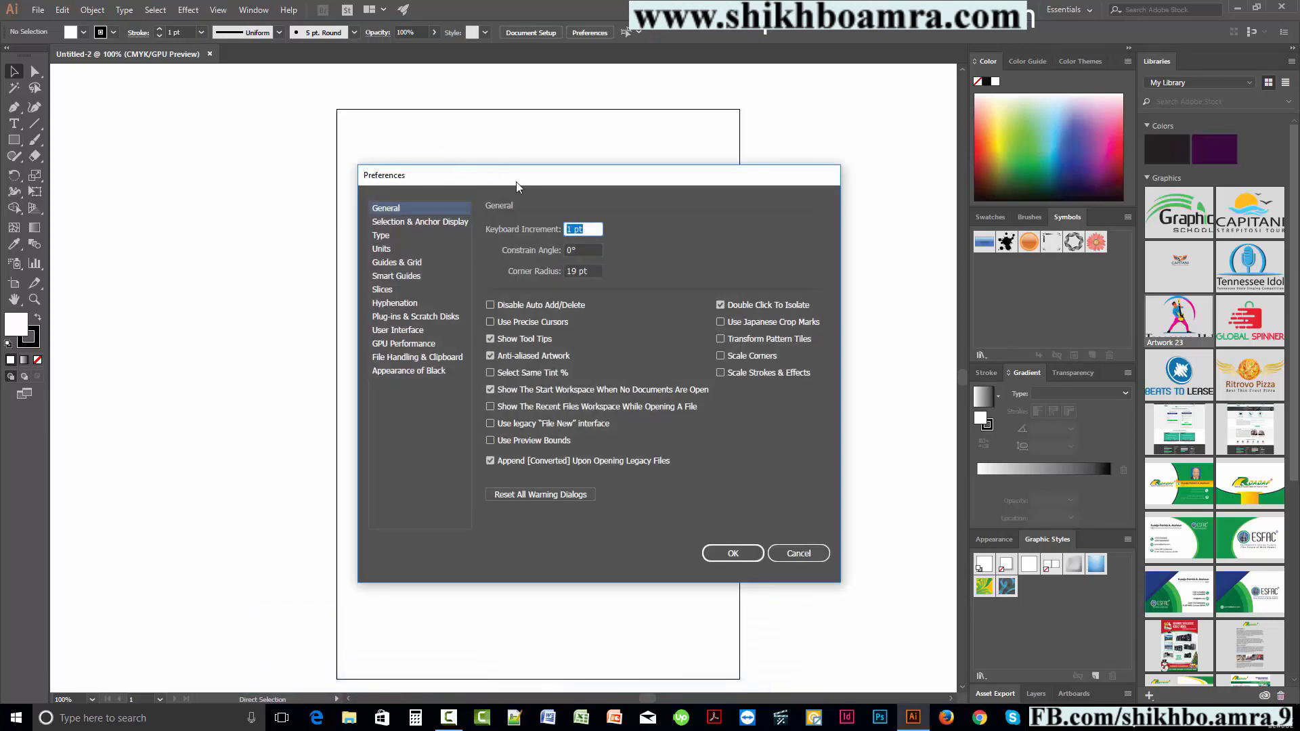
# - Cancel and reopen the General preferences from the Edit > Preferences menu
pyautogui.click(799, 554)
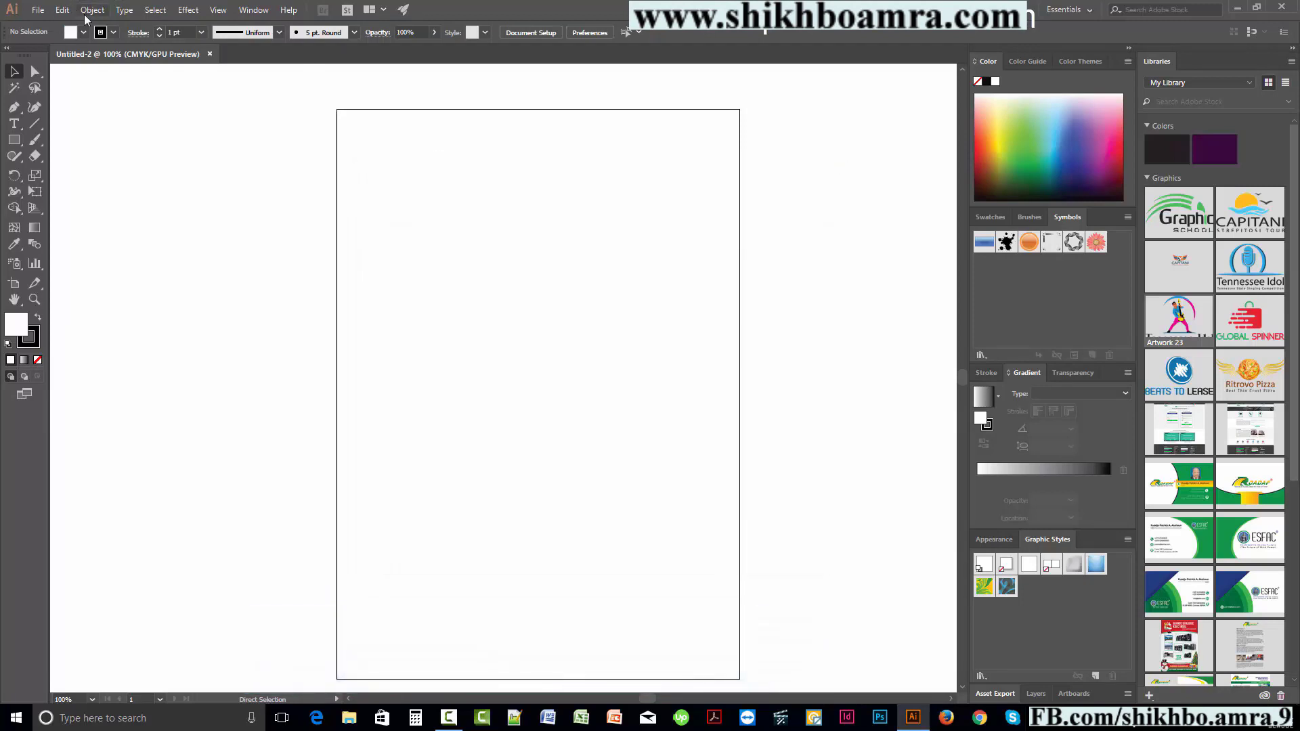
pyautogui.click(63, 10)
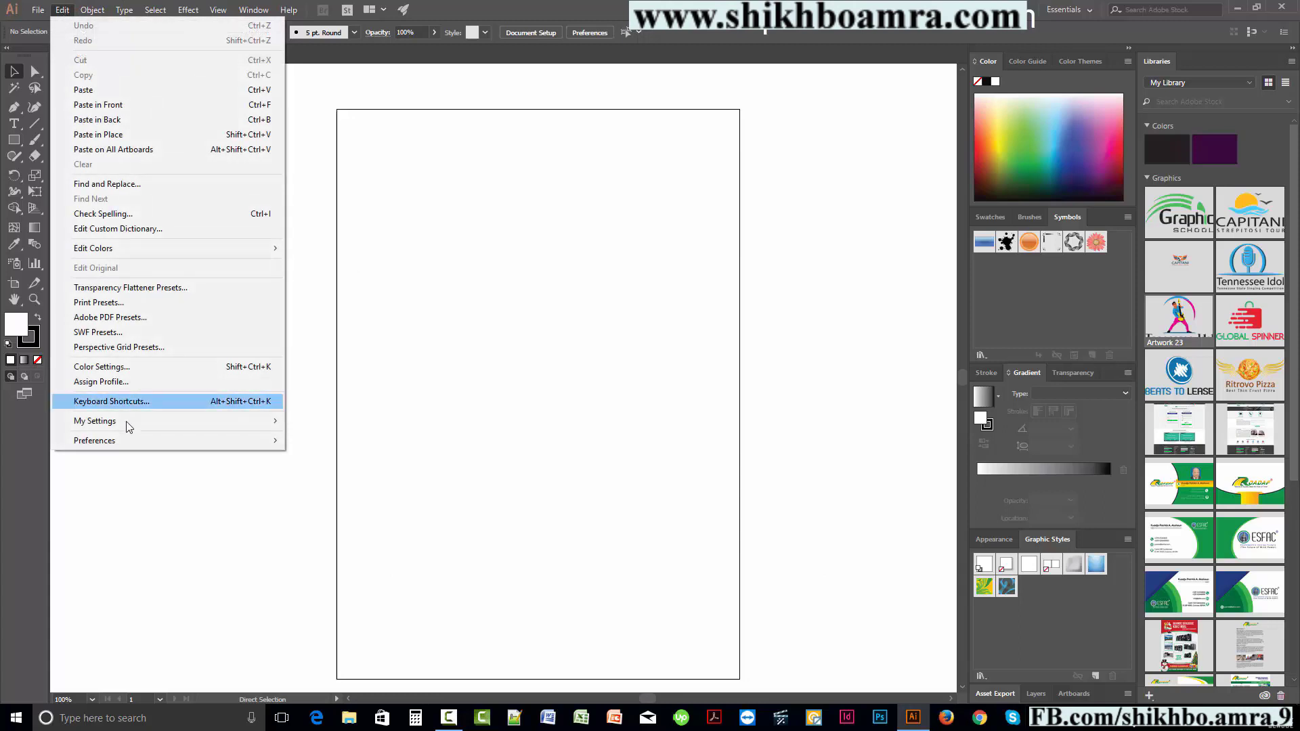
pyautogui.moveTo(125, 441)
pyautogui.click(331, 441)
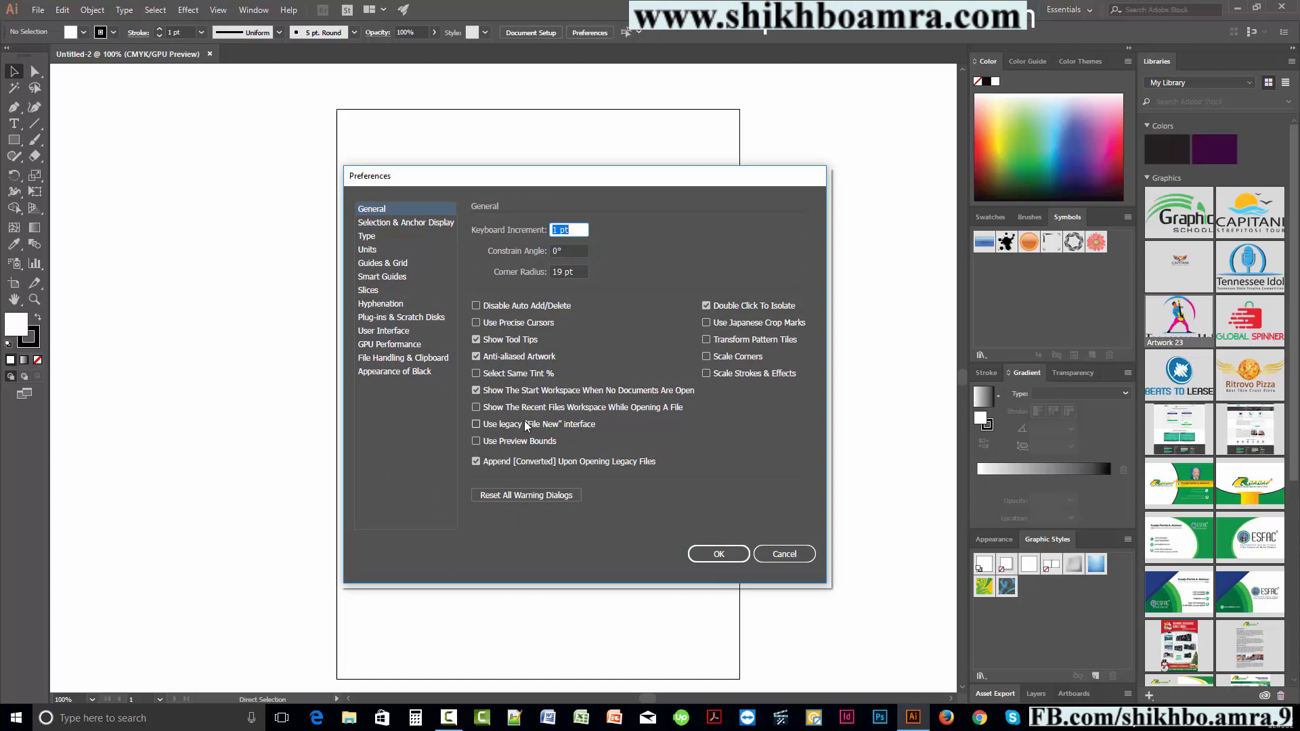
pyautogui.moveTo(614, 184); pyautogui.dragTo(587, 176)
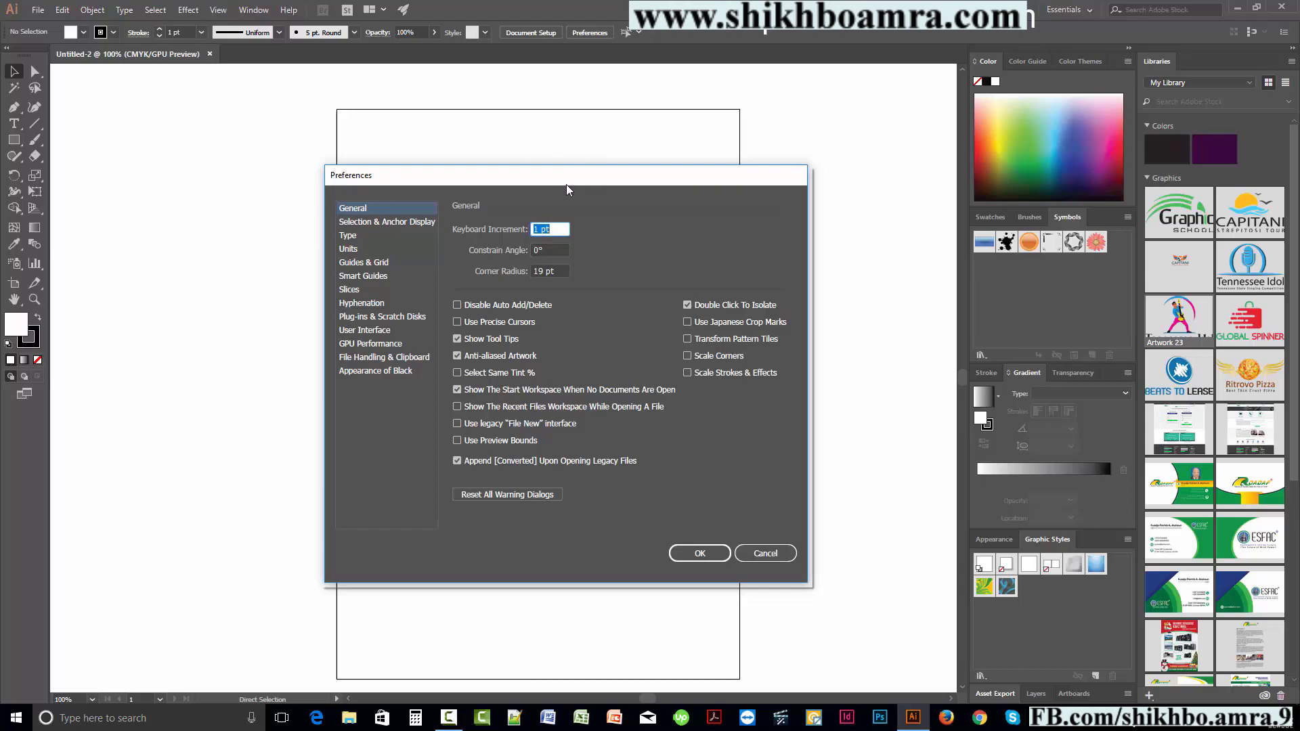
# - Set Keyboard Increment to 1 pt and accept the preferences
pyautogui.write('1')
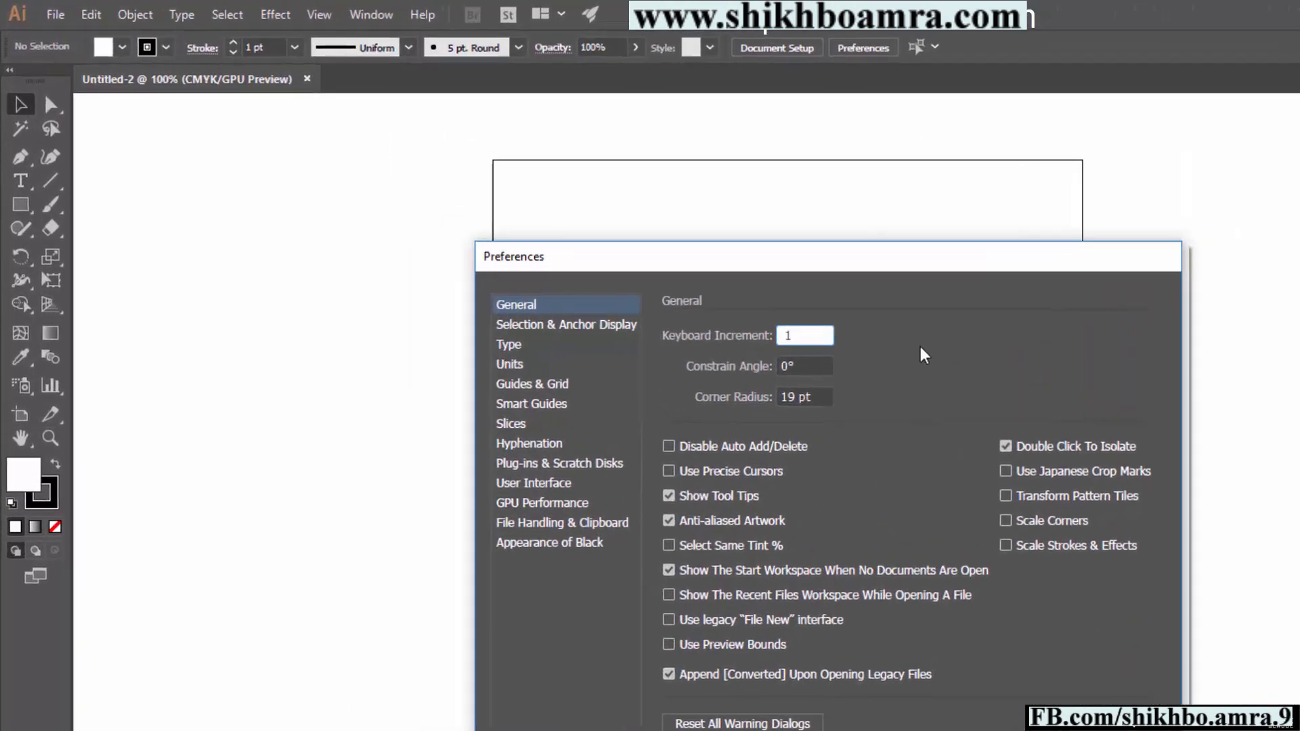
pyautogui.click(821, 364)
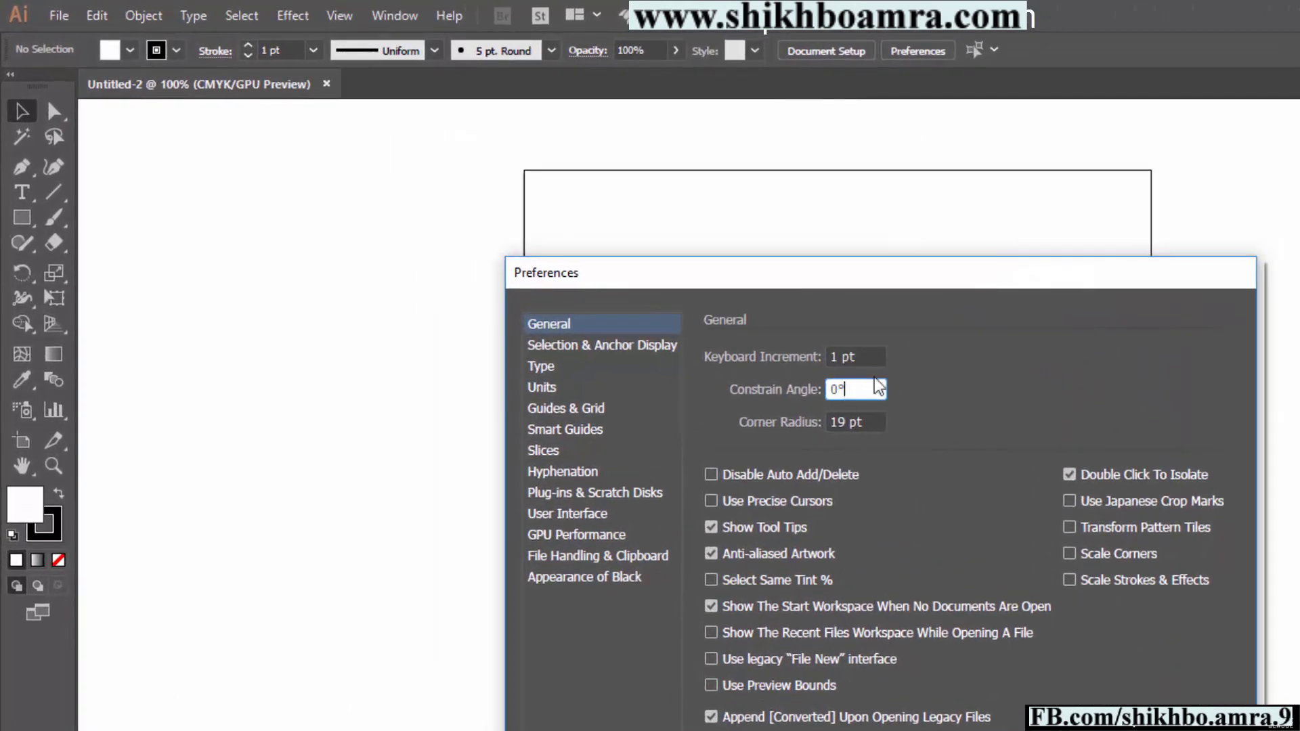
pyautogui.click(819, 336)
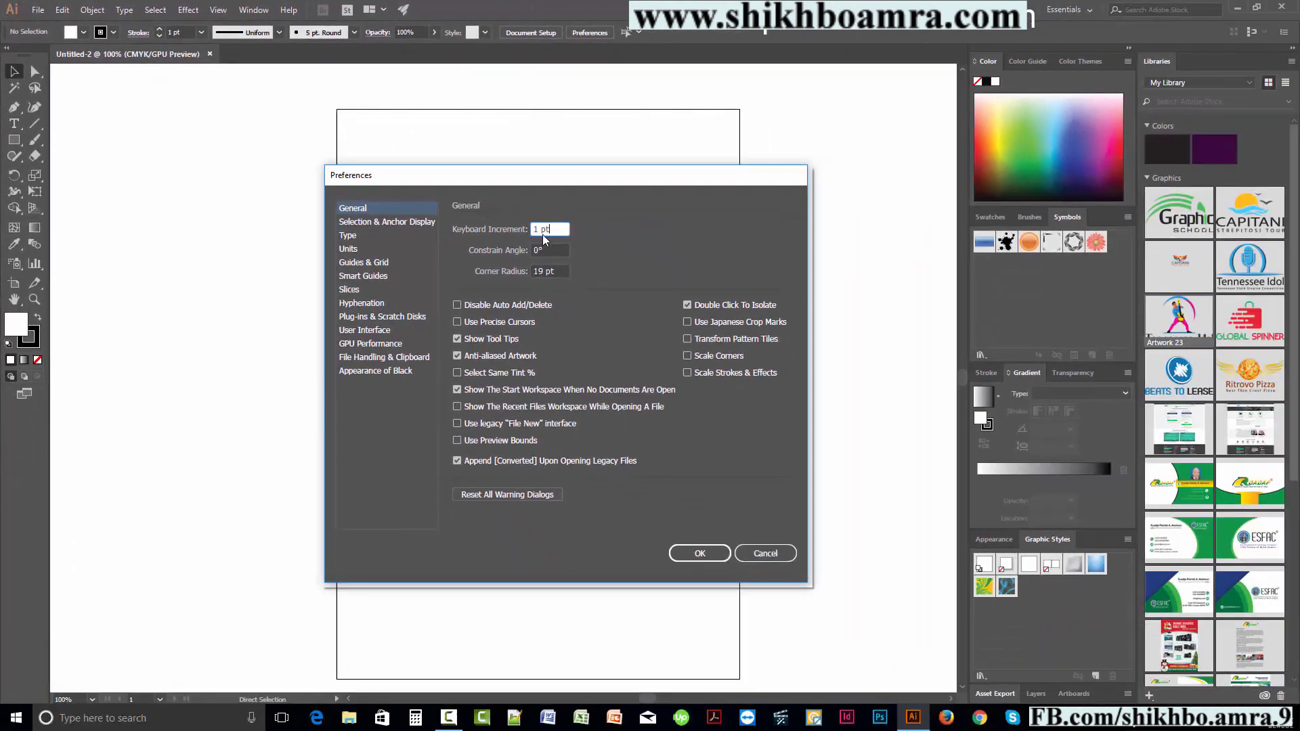
pyautogui.moveTo(551, 230); pyautogui.dragTo(532, 231)
pyautogui.click(719, 558)
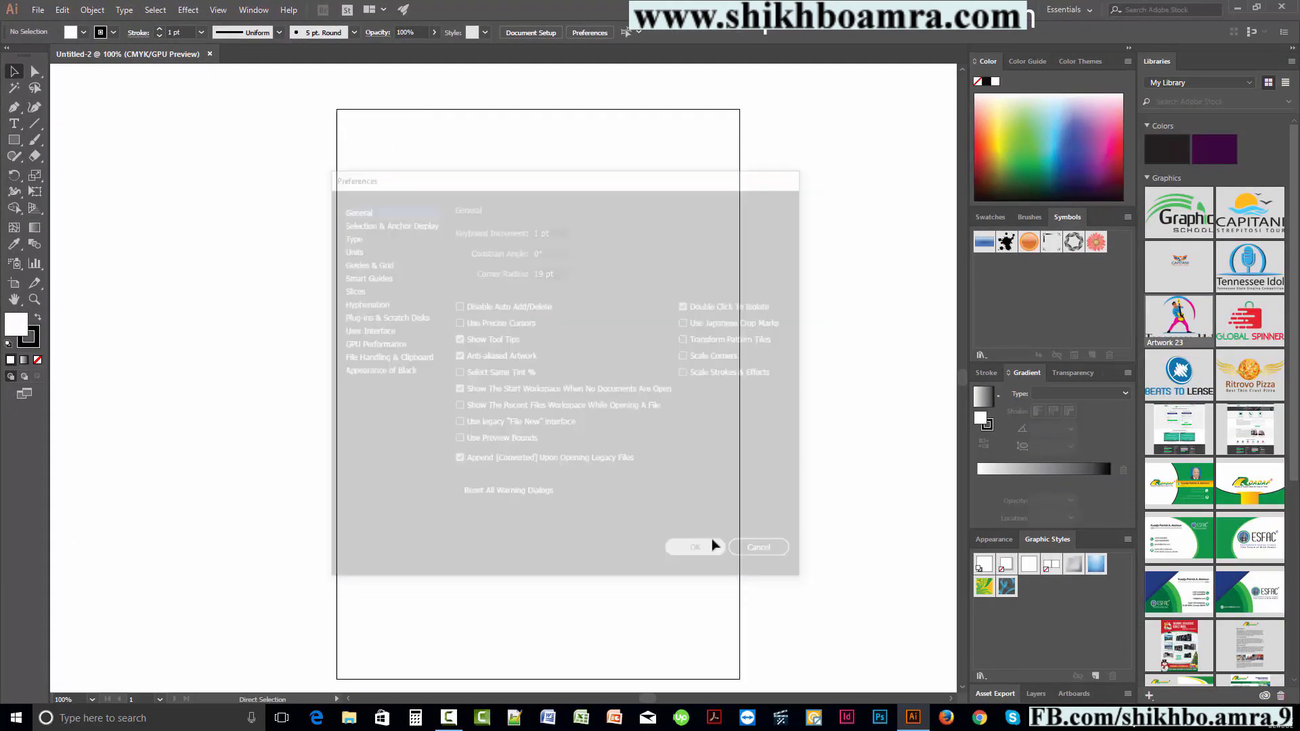
# - Draw a 170 by 107 pt rectangle on the artboard and fill it red
pyautogui.click(19, 143)
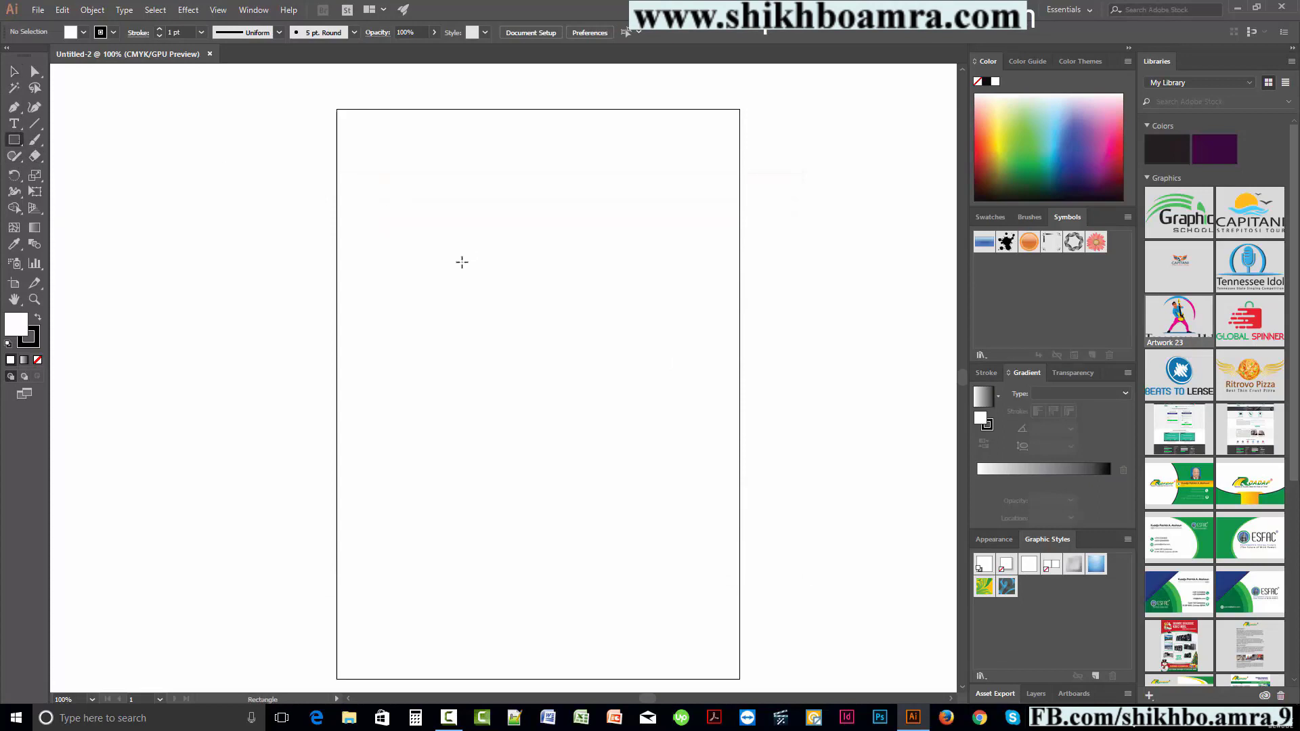
pyautogui.moveTo(399, 270); pyautogui.dragTo(514, 341)
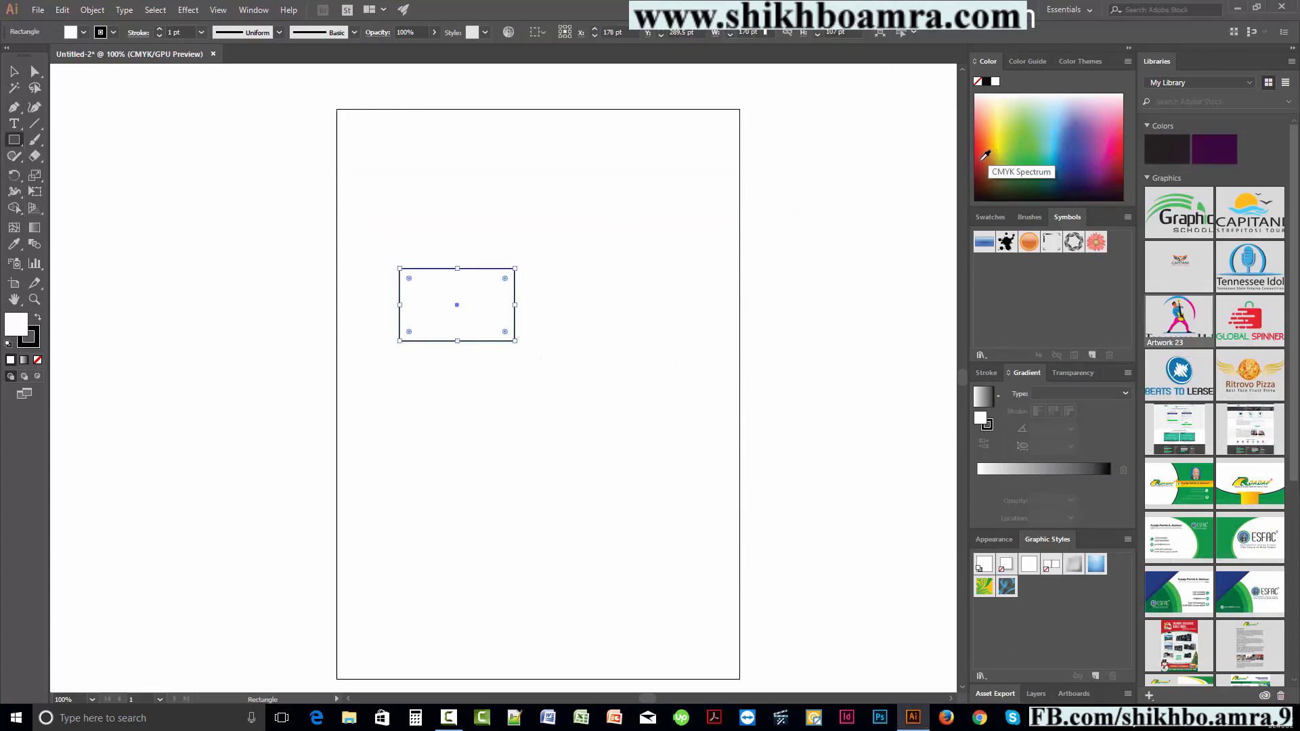
pyautogui.click(975, 155)
# - Switch to the Selection tool and marquee-select the red rectangle
pyautogui.press('v')
pyautogui.click(371, 209)
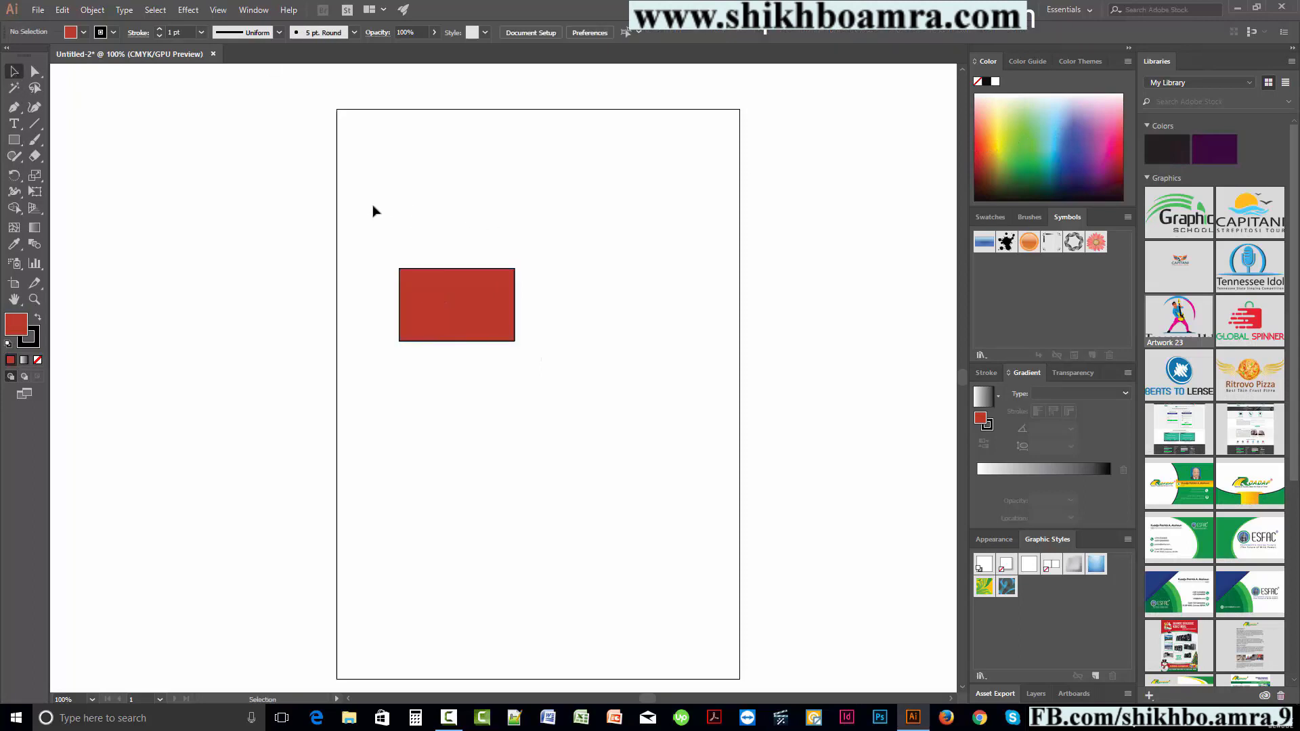
pyautogui.moveTo(322, 217); pyautogui.dragTo(277, 120)
pyautogui.click(674, 433)
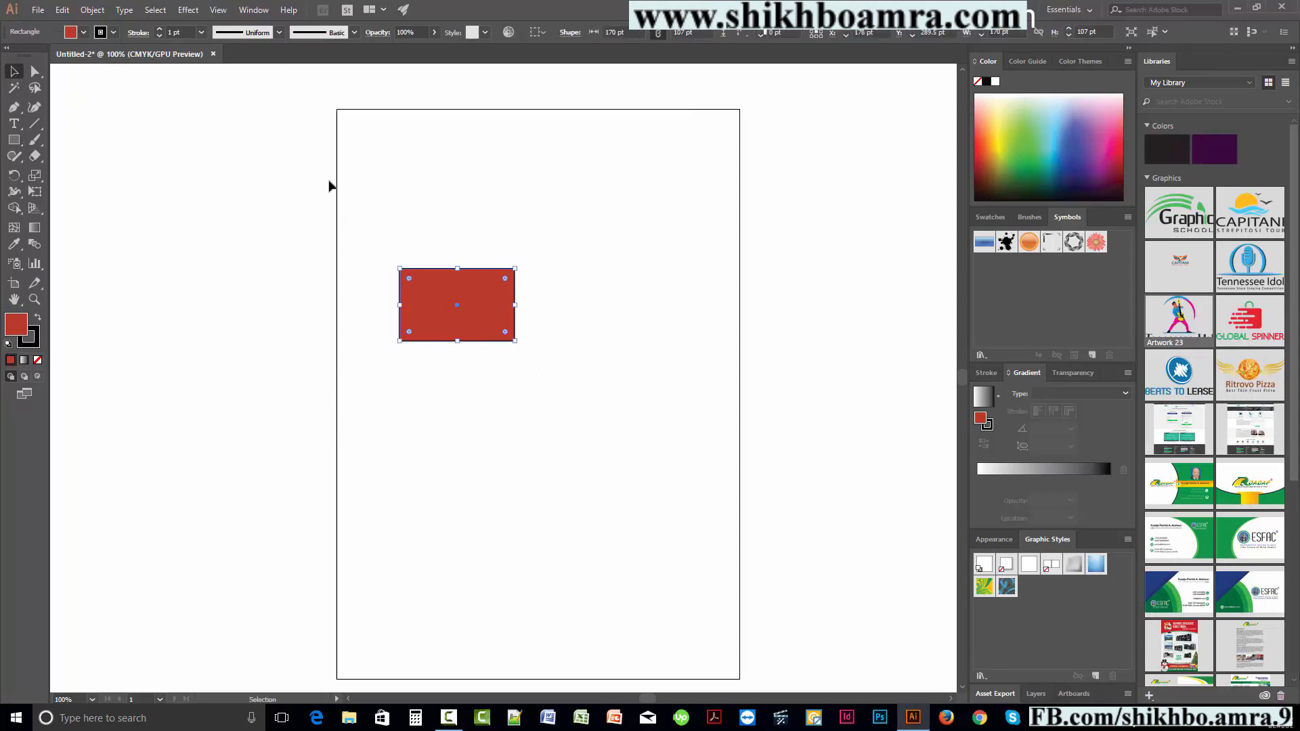
pyautogui.click(328, 238)
pyautogui.moveTo(393, 325); pyautogui.dragTo(648, 435)
# - Nudge the red rectangle right in small steps, then deselect it
pyautogui.press('Right')
pyautogui.press('Right')
pyautogui.press('Right')
pyautogui.press('Right')
pyautogui.press('Right')
pyautogui.press('Right')
pyautogui.press('Right')
pyautogui.press('Right')
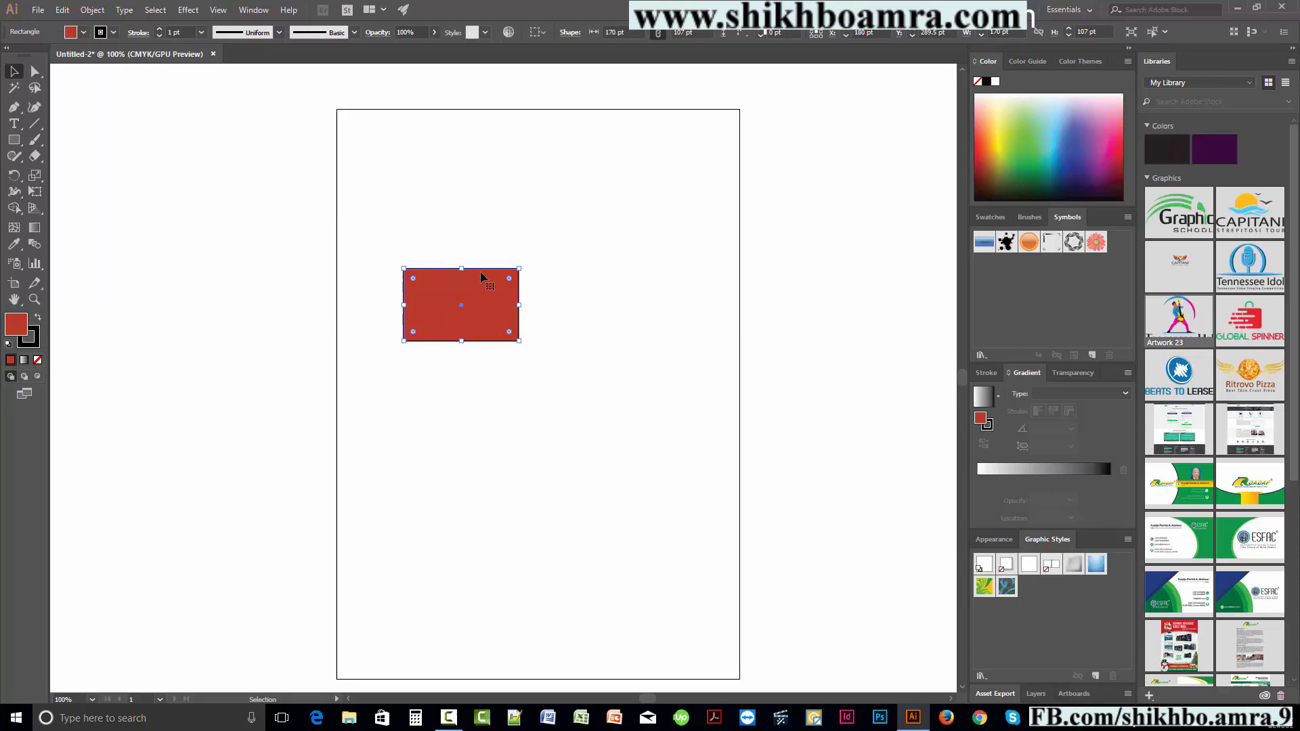
pyautogui.scroll(2, 490, 293)
pyautogui.press('z')
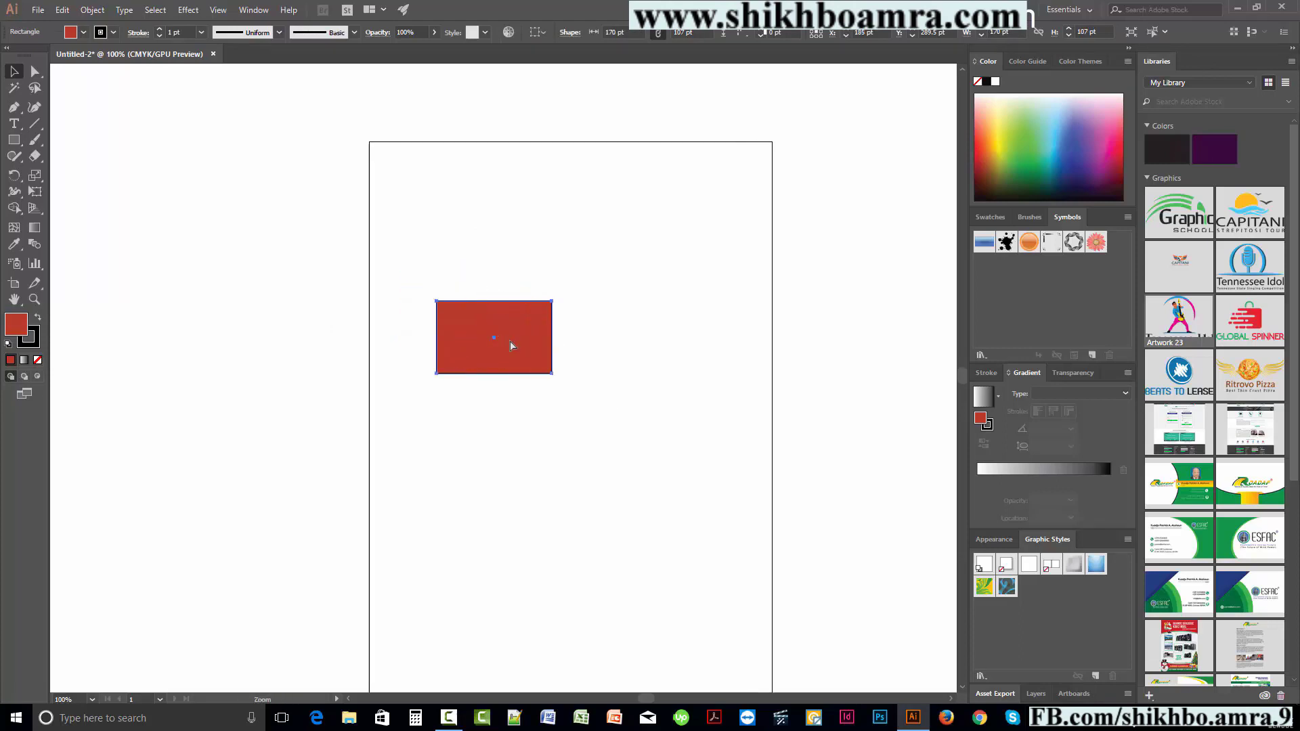
pyautogui.moveTo(510, 341); pyautogui.dragTo(474, 347)
pyautogui.press('space')
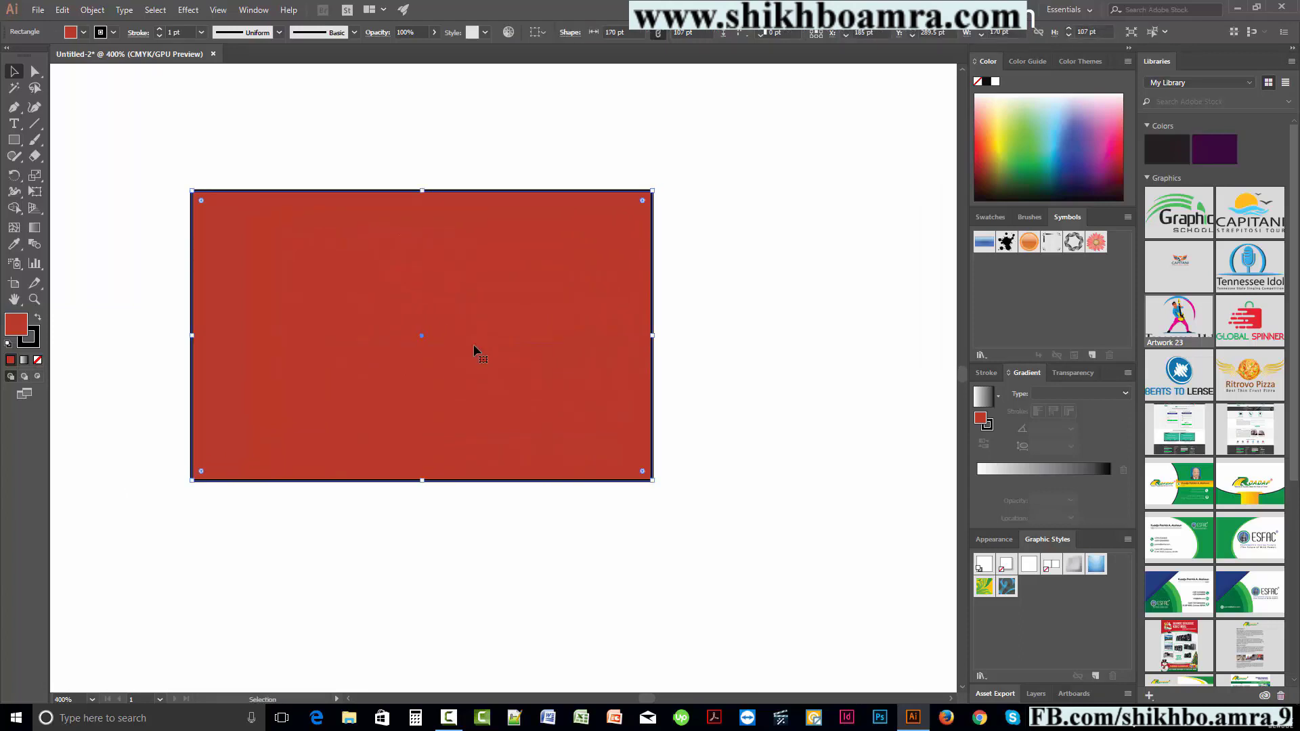
pyautogui.press('Right')
pyautogui.press('Right')
pyautogui.press('Right')
pyautogui.press('Right')
pyautogui.press('Right')
pyautogui.press('Right')
pyautogui.press('Right')
pyautogui.press('Right')
pyautogui.press('Right')
pyautogui.press('Right')
pyautogui.press('Right')
pyautogui.press('Right')
pyautogui.press('Right')
pyautogui.press('Right')
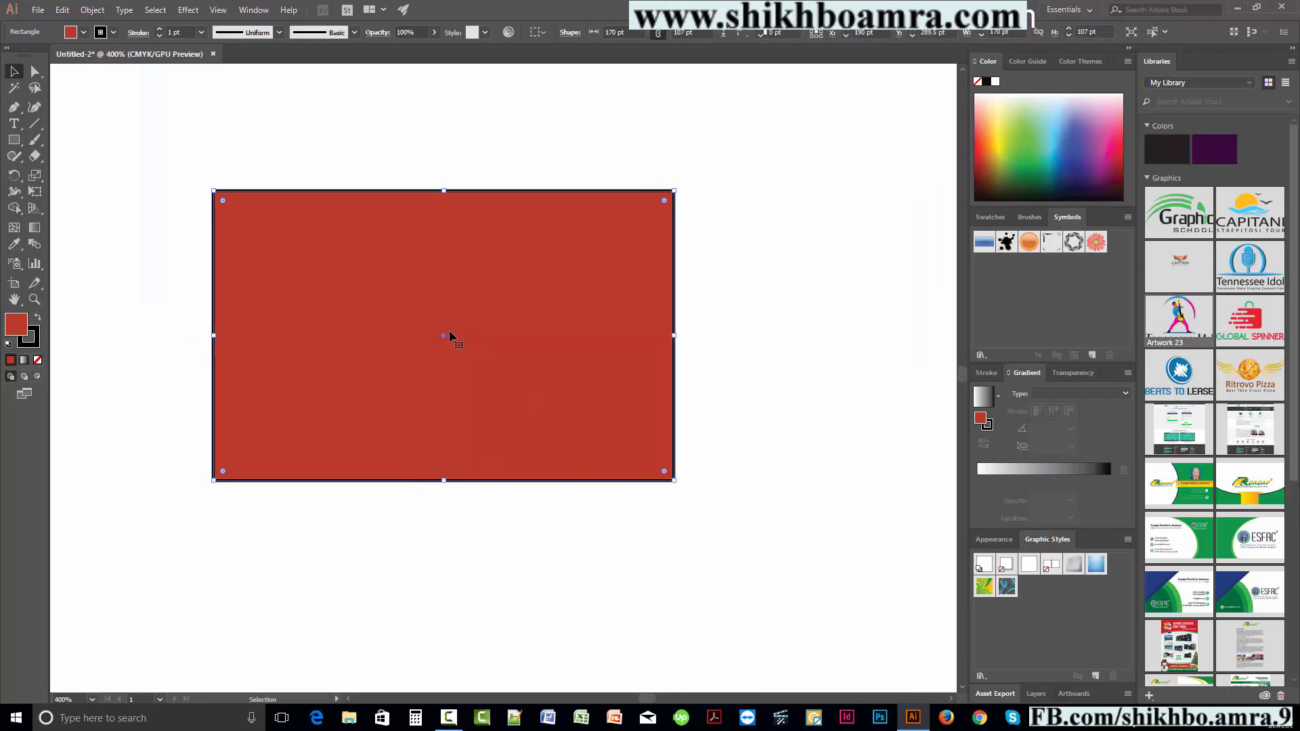
pyautogui.press('Right')
pyautogui.press('Right')
pyautogui.press('Right')
pyautogui.press('Right')
pyautogui.press('Right')
pyautogui.press('Right')
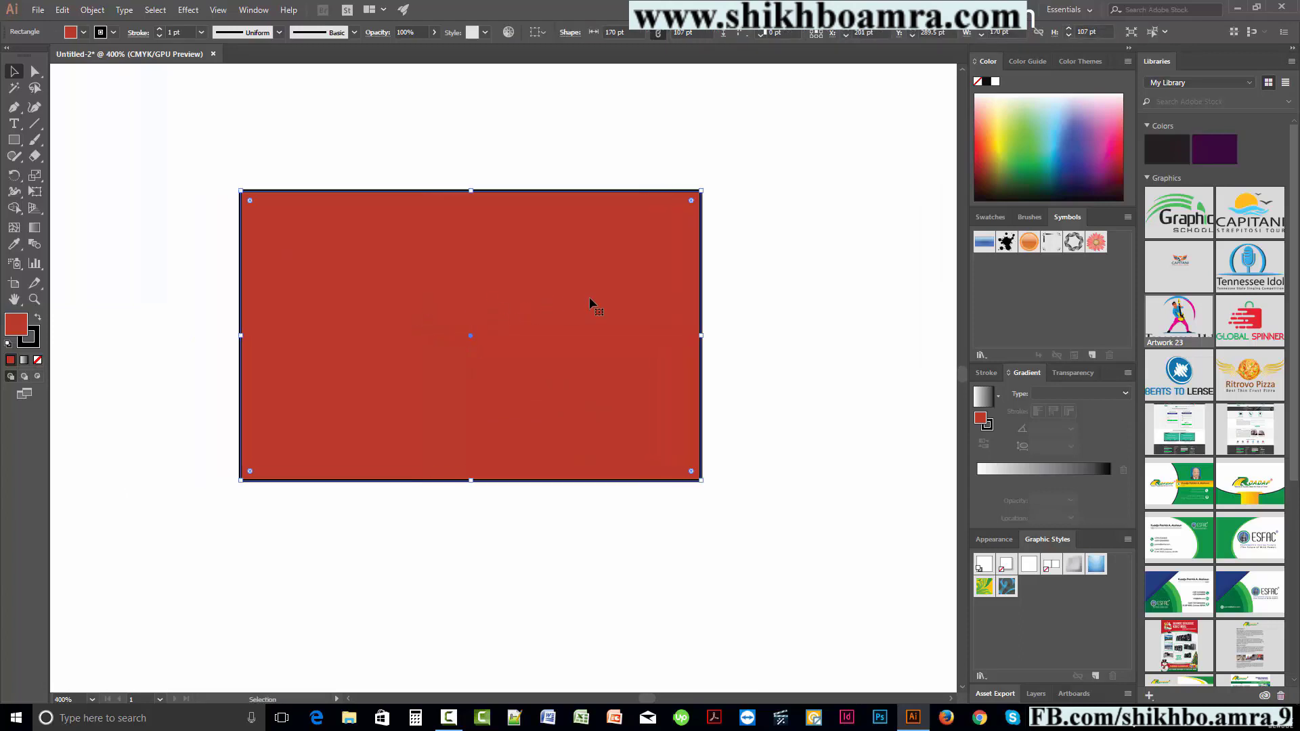
pyautogui.scroll(-2, 494, 306)
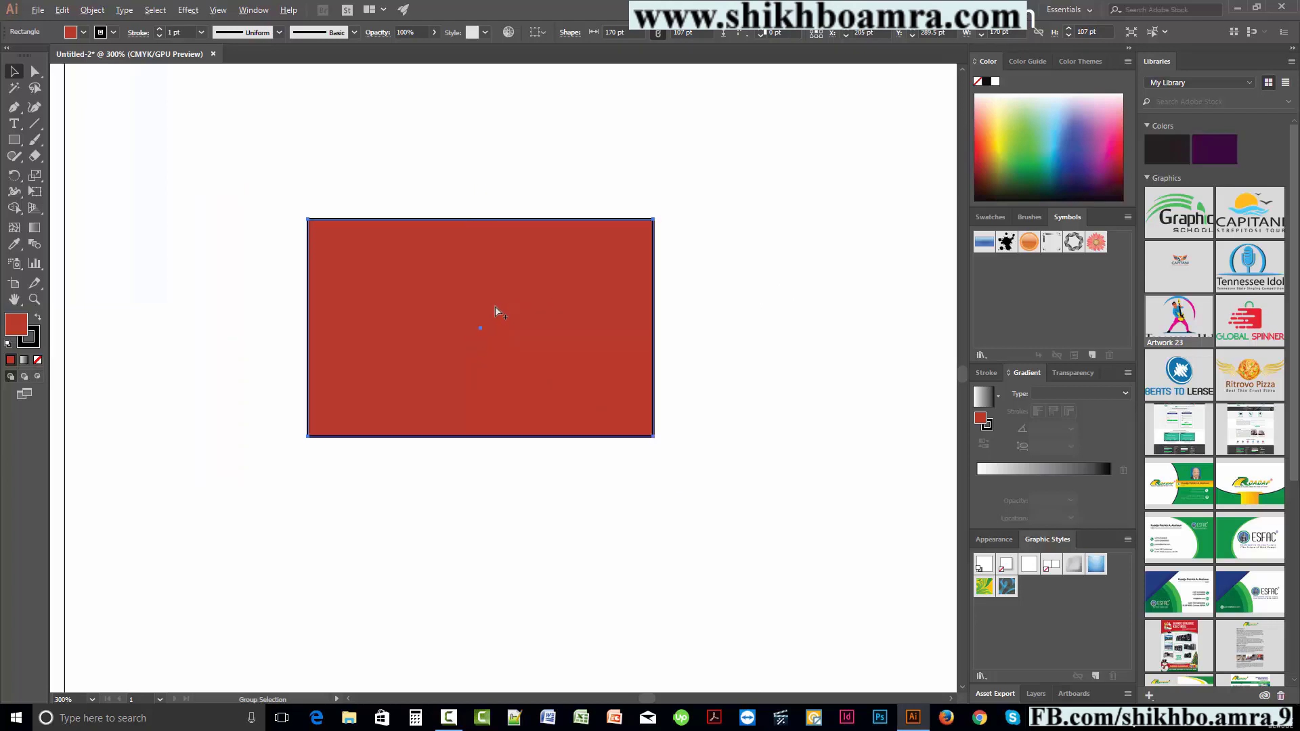
pyautogui.click(642, 452)
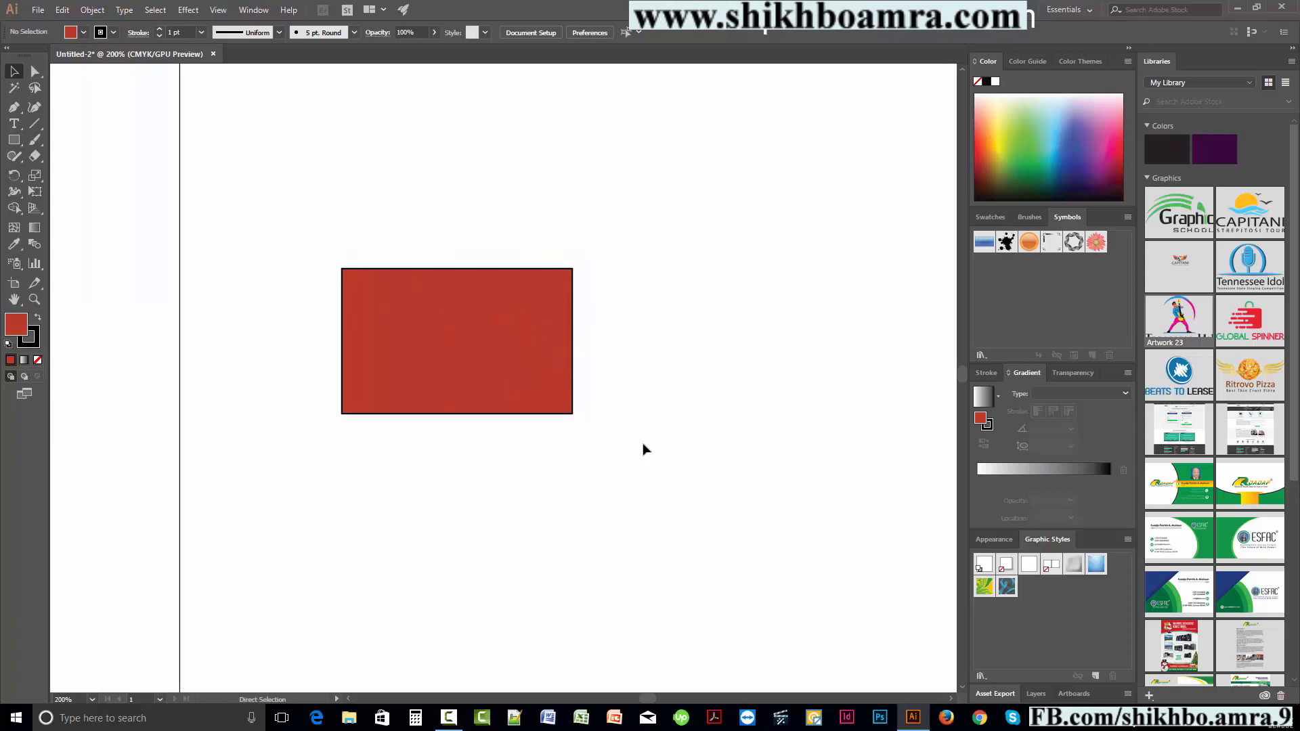
# - Change the Keyboard Increment preference to 1 in
pyautogui.hotkey('ctrl', 'k')
pyautogui.moveTo(580, 183); pyautogui.dragTo(858, 180)
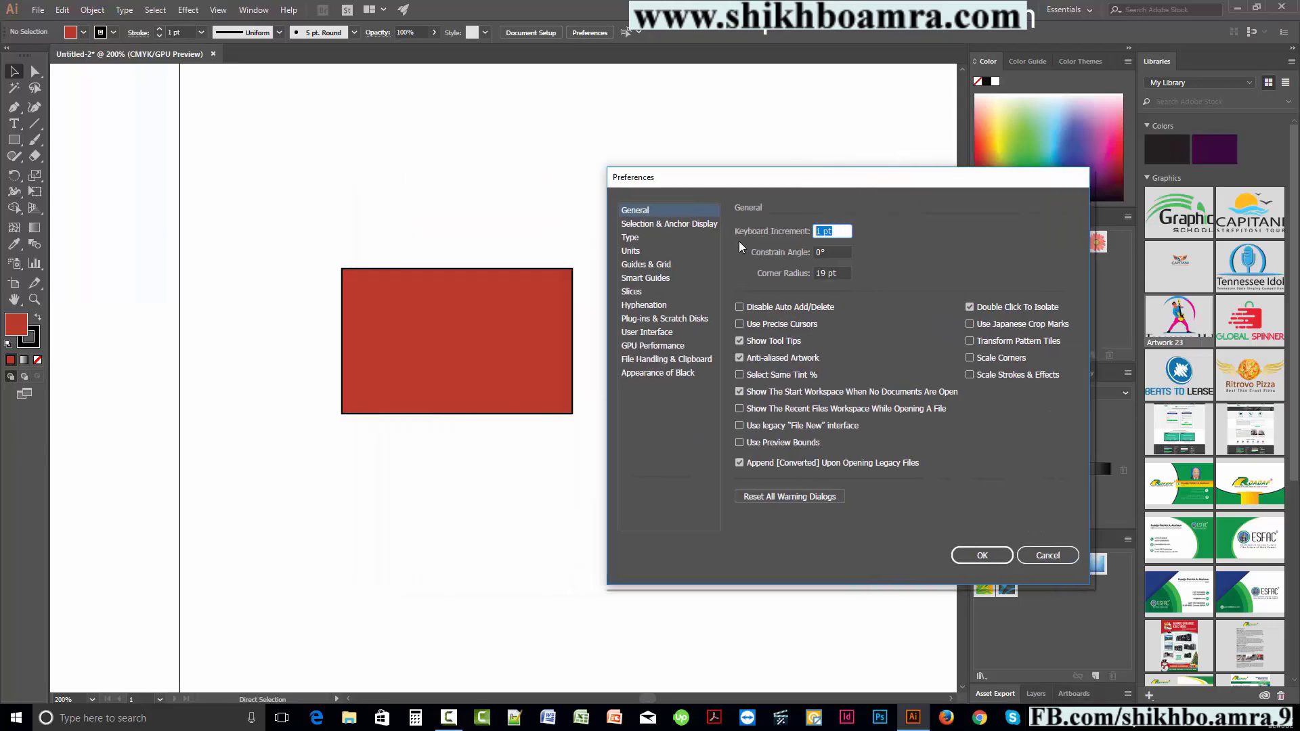
pyautogui.write('1in')
pyautogui.press('Return')
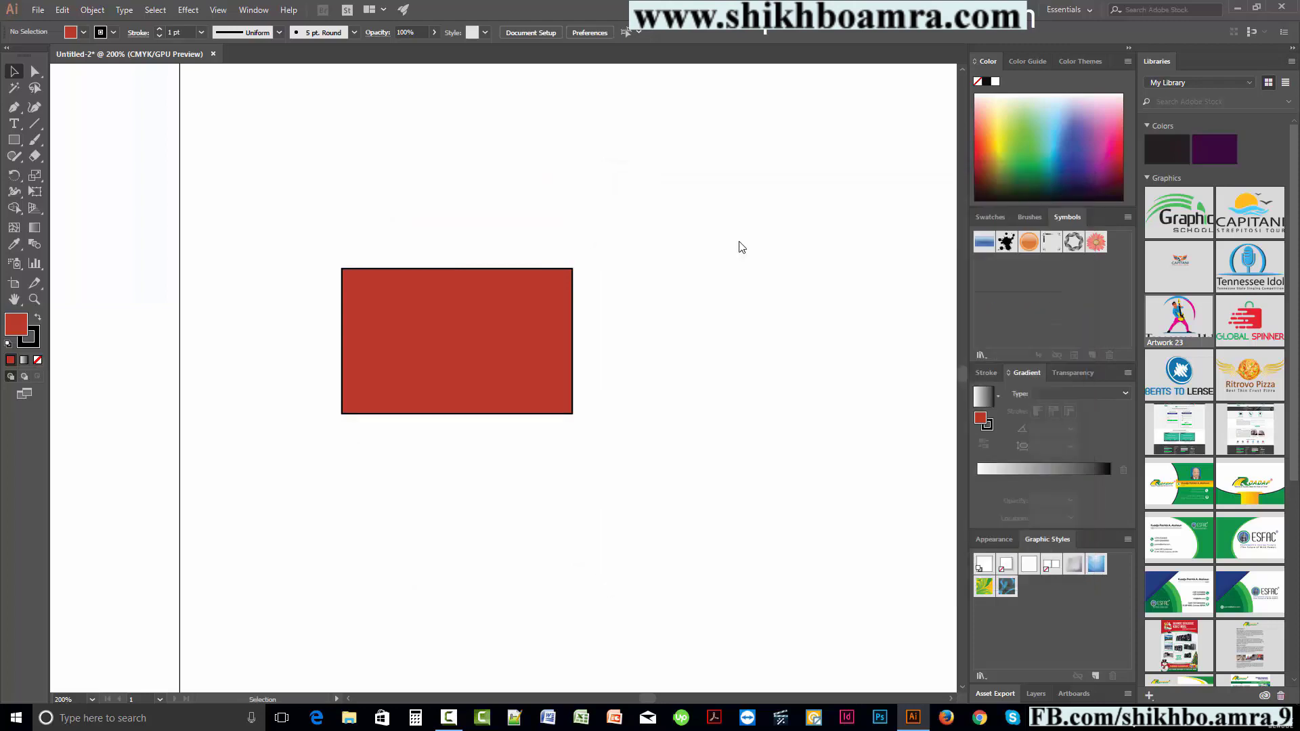
# - Select the red rectangle and nudge it around in one-inch steps
pyautogui.moveTo(652, 227); pyautogui.dragTo(335, 413)
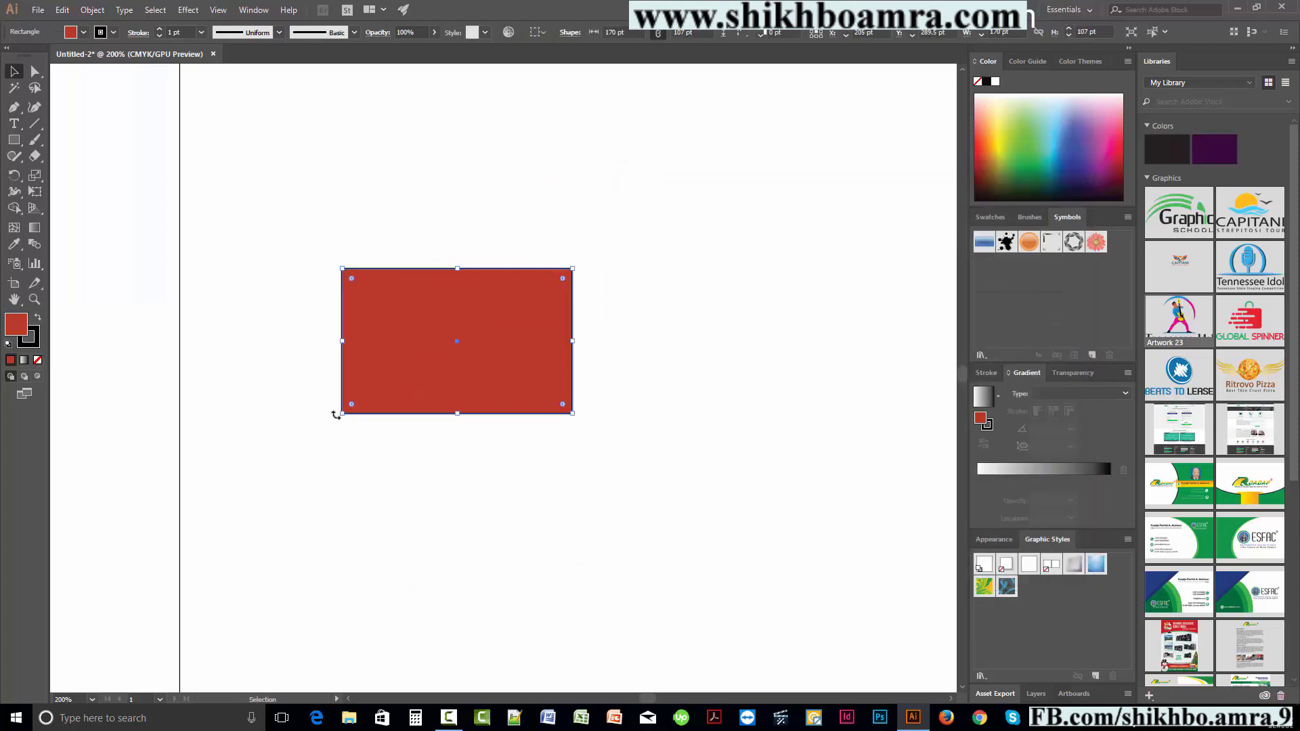
pyautogui.press('Right')
pyautogui.press('Right')
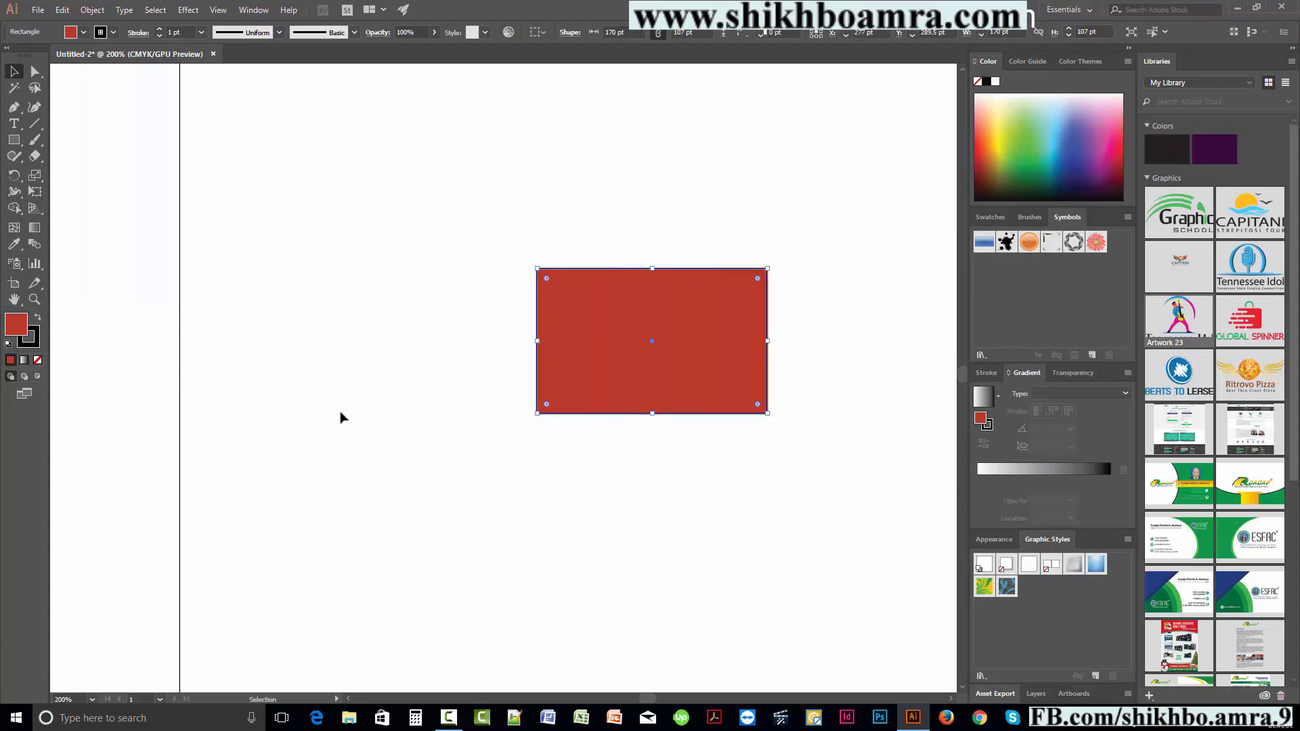
pyautogui.press('Left')
pyautogui.press('Left')
pyautogui.press('Left')
pyautogui.press('Up')
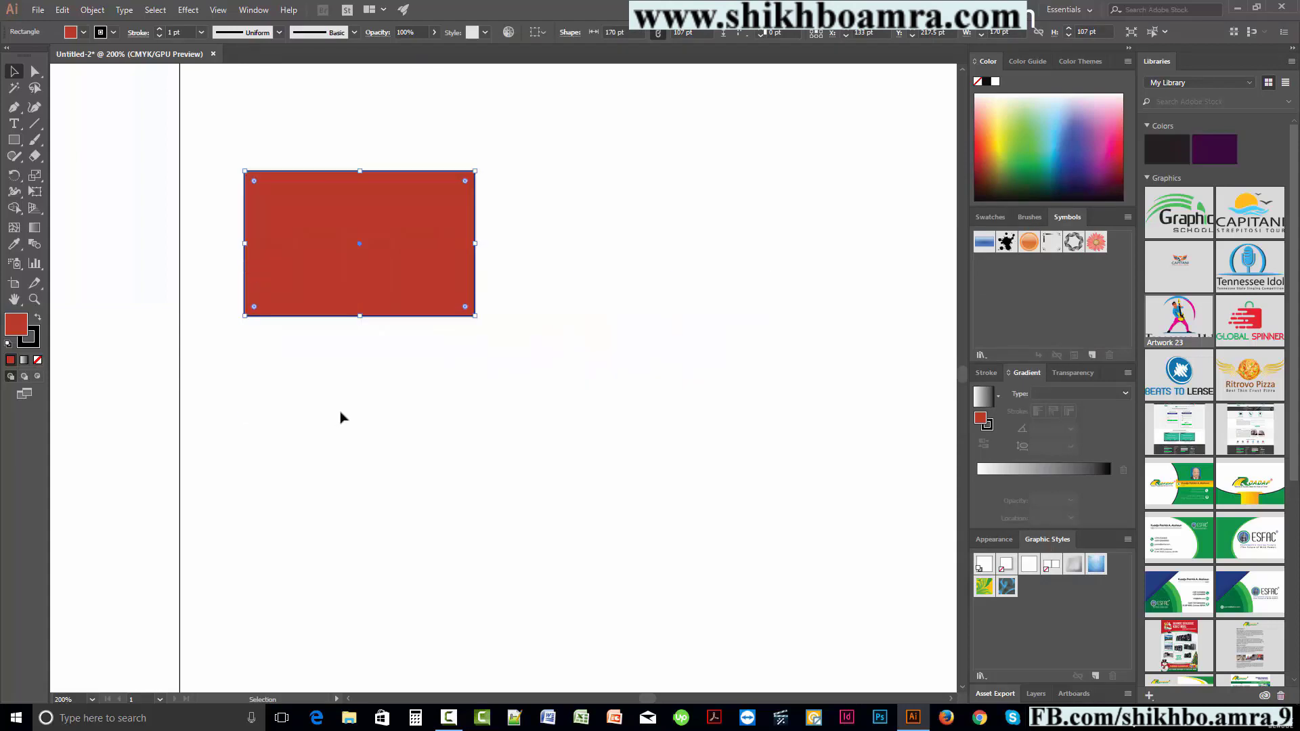
pyautogui.press('Right')
pyautogui.press('Down')
pyautogui.press('Right')
pyautogui.press('Left')
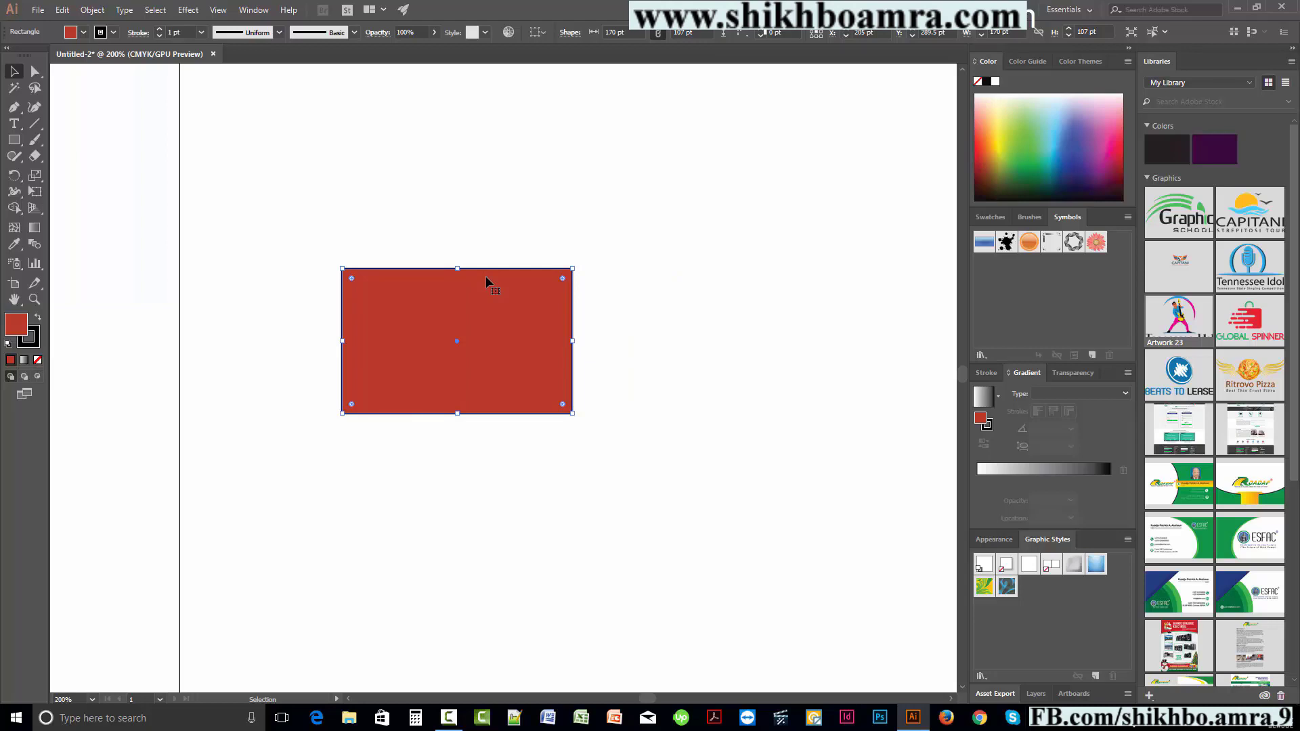
# - Drag the rectangle slightly right, then nudge it one more inch right and deselect
pyautogui.click(204, 241)
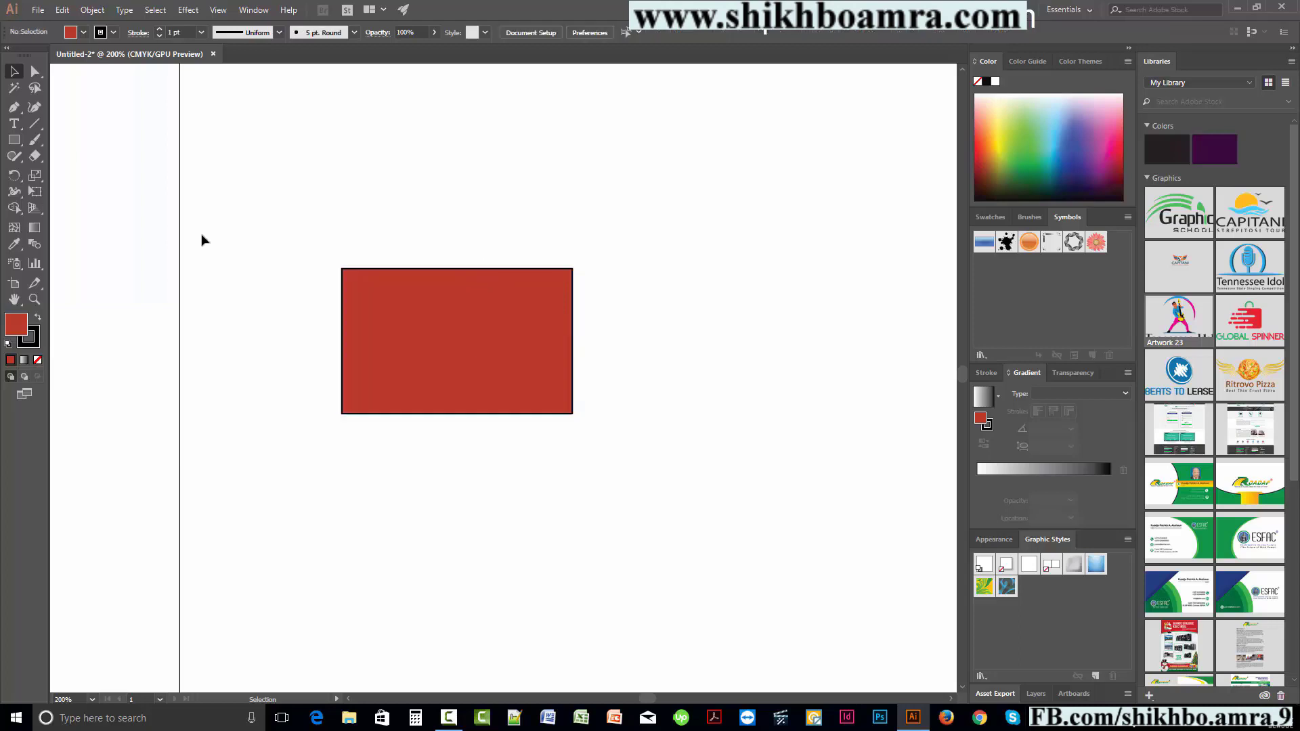
pyautogui.click(496, 371)
pyautogui.moveTo(521, 305); pyautogui.dragTo(533, 304)
pyautogui.click(664, 318)
pyautogui.moveTo(693, 485); pyautogui.dragTo(179, 214)
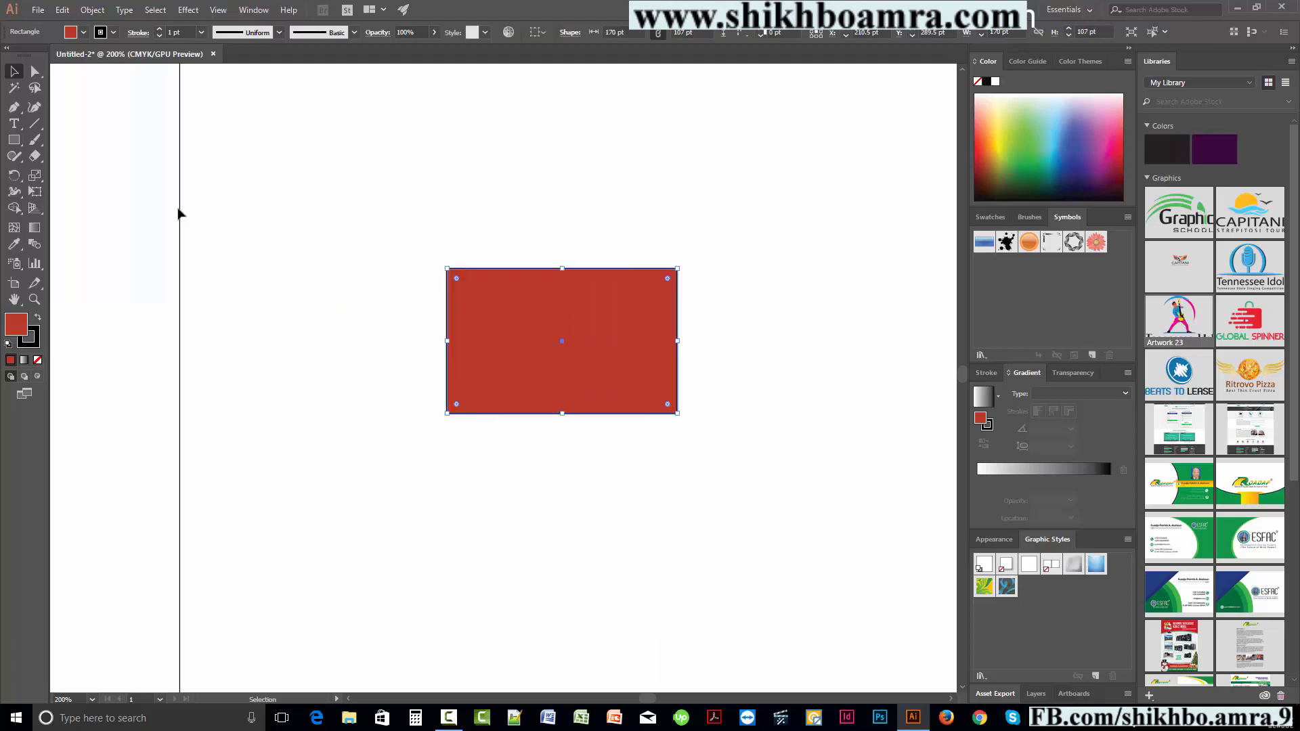
pyautogui.press('Right')
pyautogui.click(271, 199)
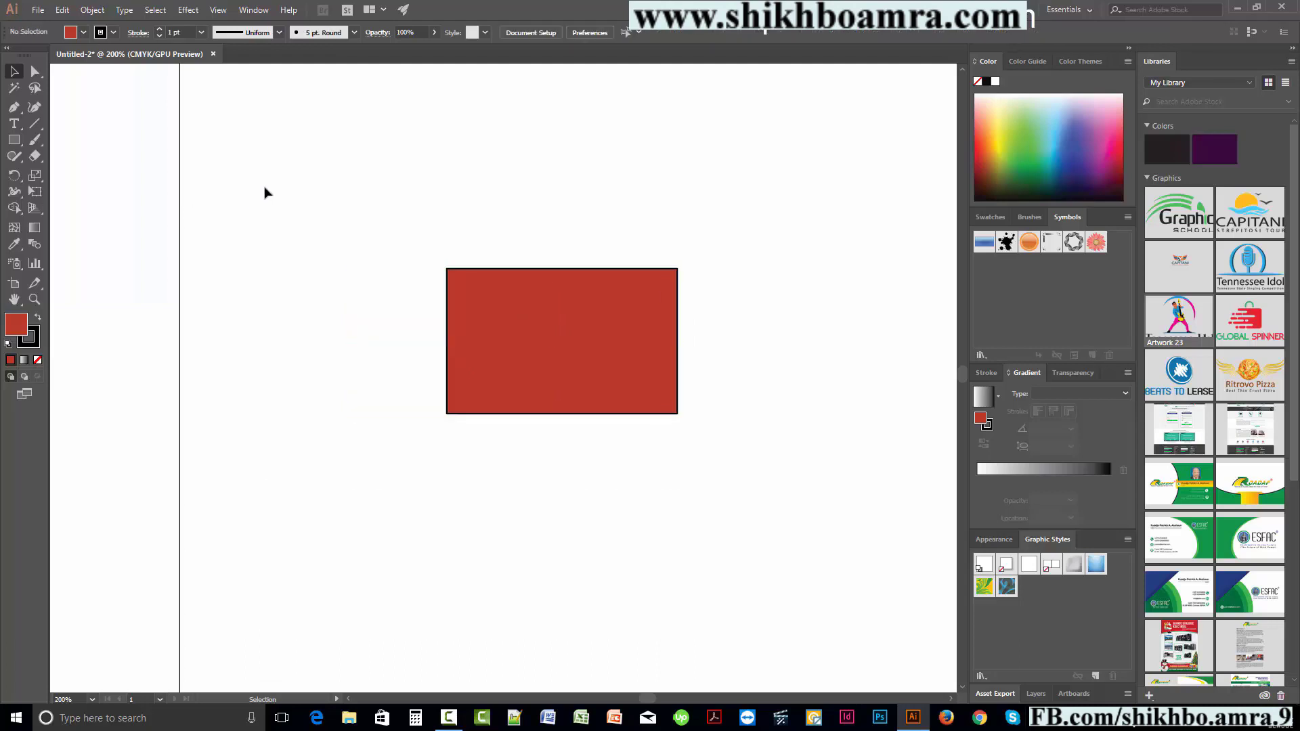
# - Enter Keyboard Increment 1 pt and Constrain Angle 50°, then marquee-select the rectangle
pyautogui.hotkey('ctrl', 'k')
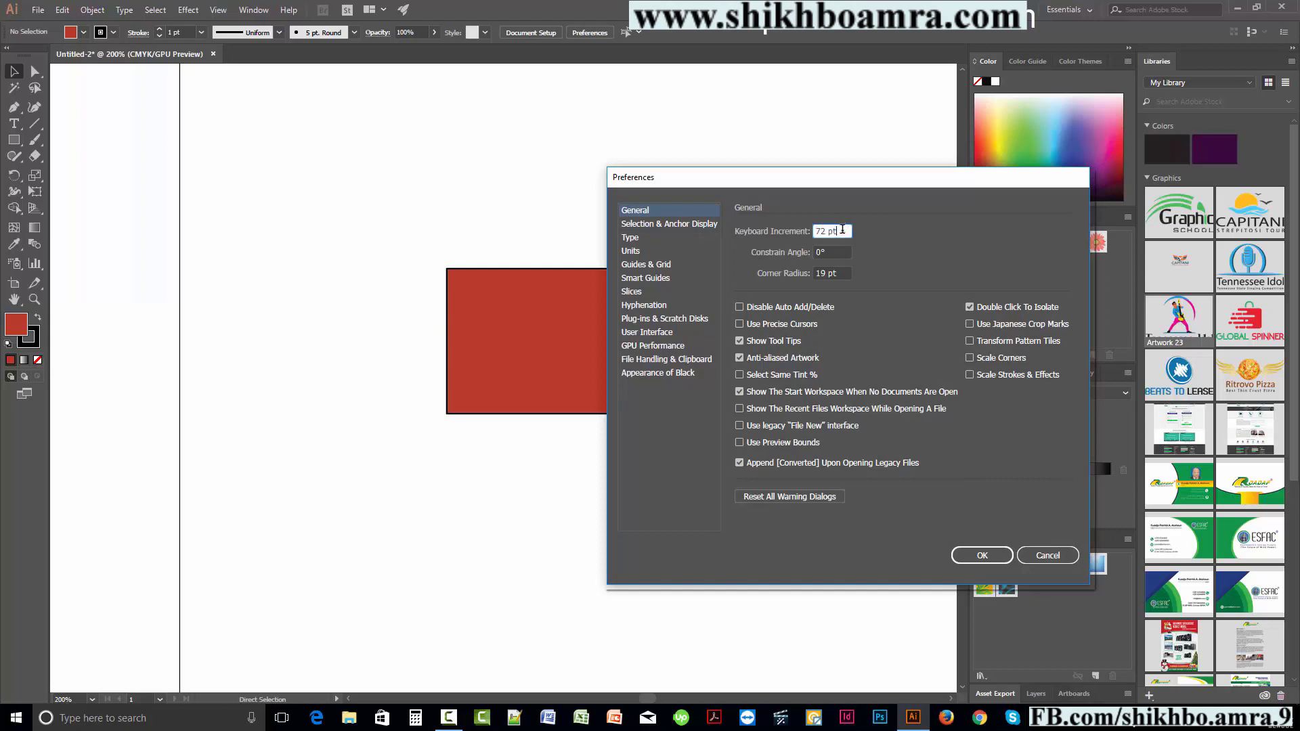
pyautogui.write('1')
pyautogui.click(844, 251)
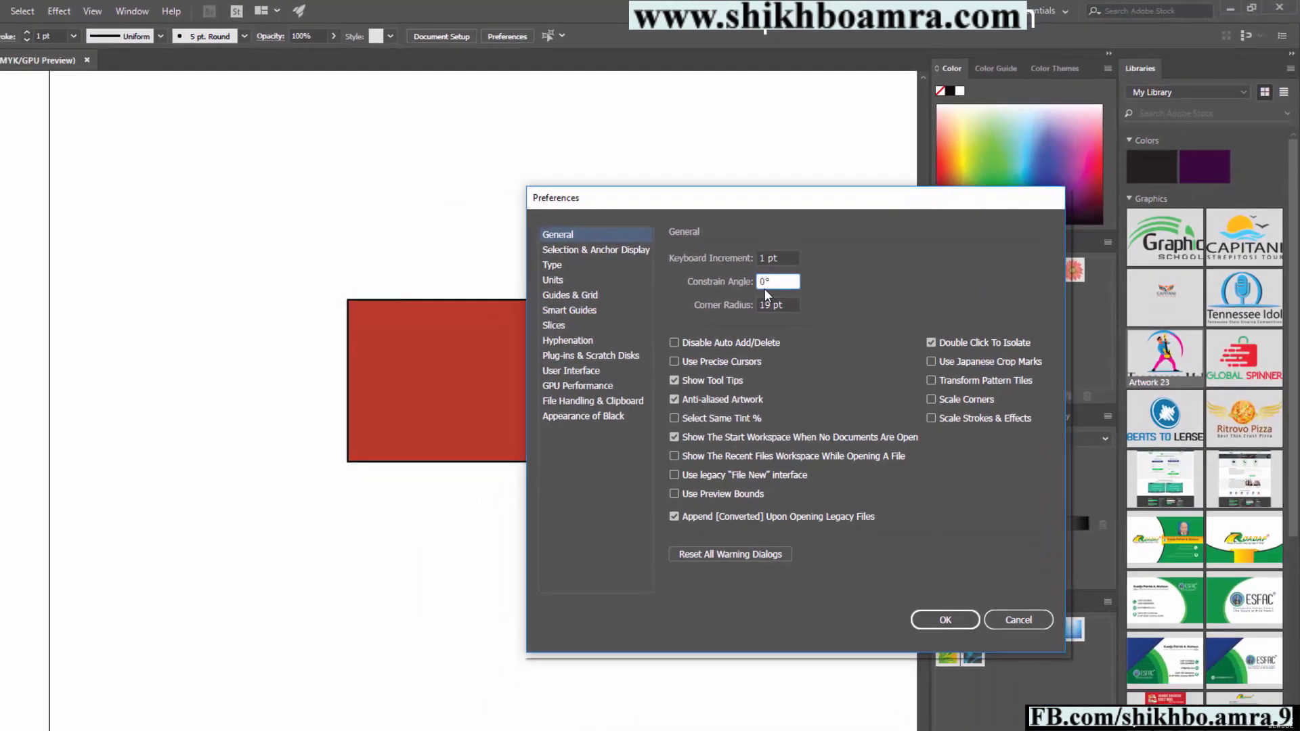
pyautogui.moveTo(852, 183); pyautogui.dragTo(960, 201)
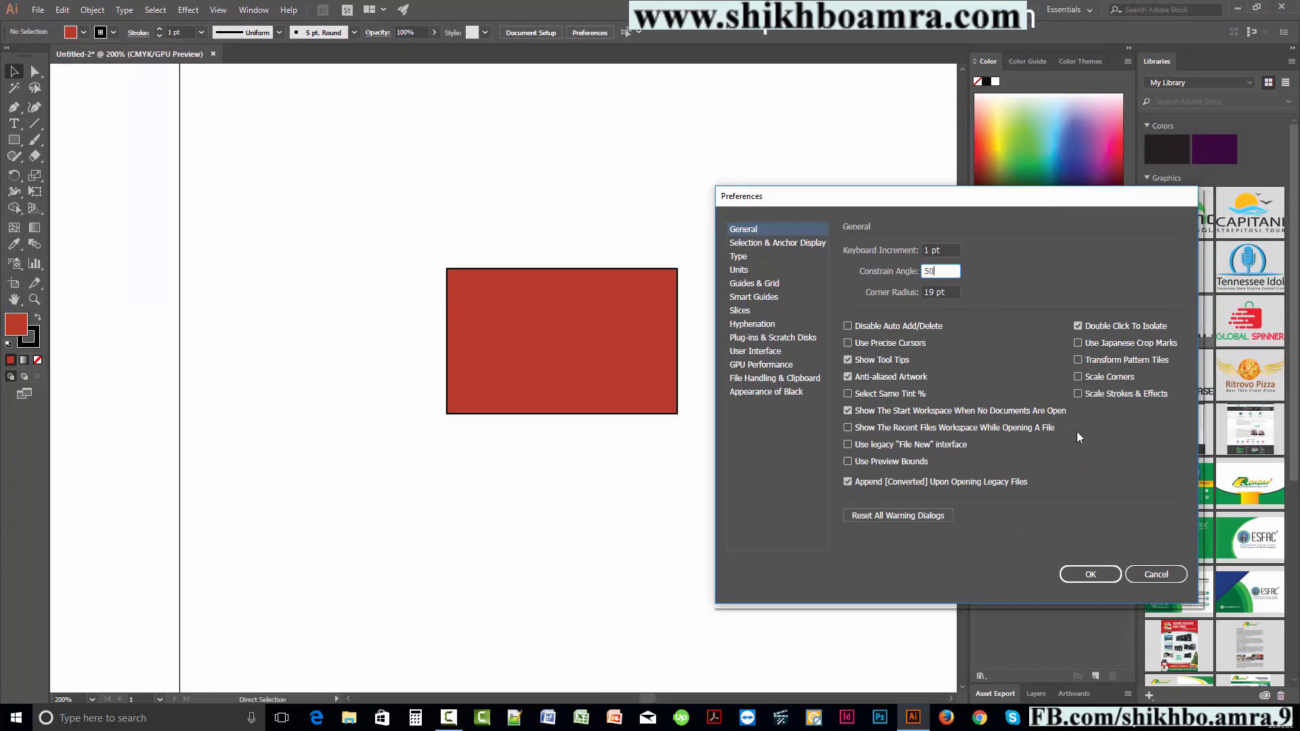
pyautogui.click(1090, 574)
pyautogui.moveTo(819, 462); pyautogui.dragTo(341, 265)
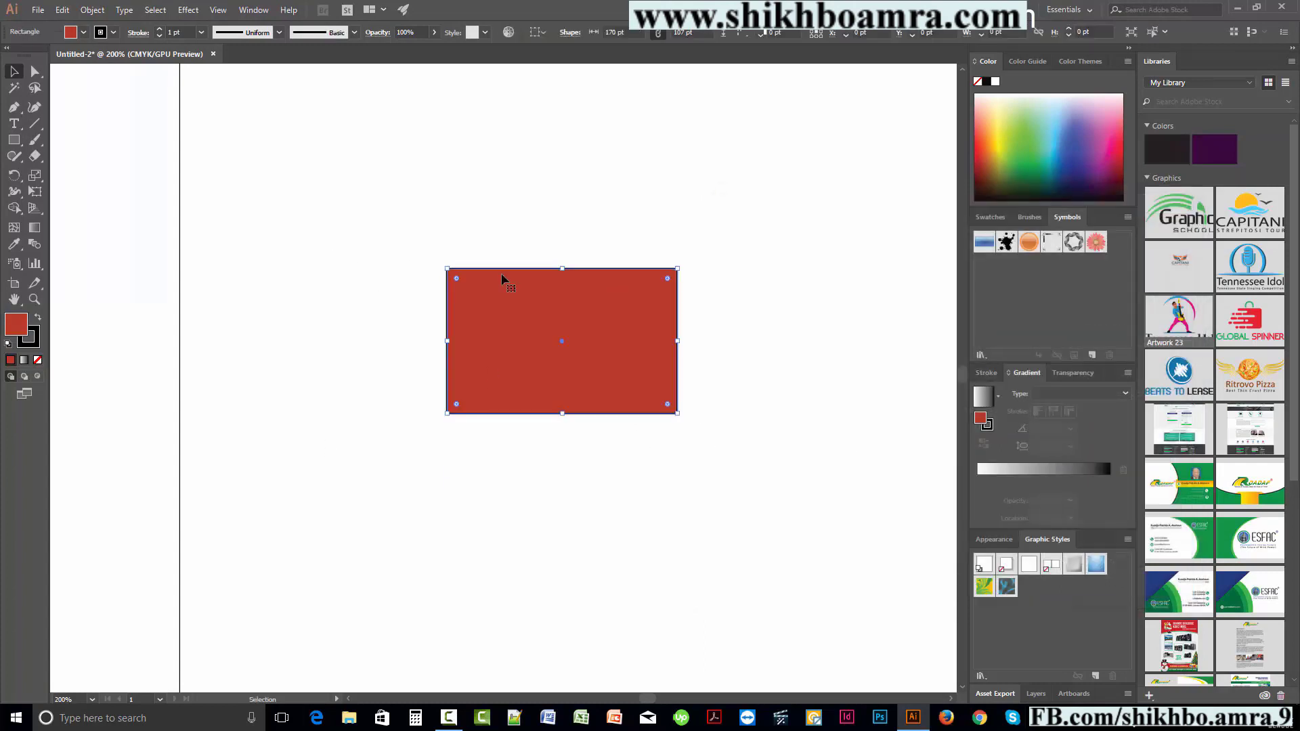
# - Drag the rectangle down-left, nudge it four times along 50°, then edit Constrain Angle to 90°
pyautogui.moveTo(556, 302); pyautogui.dragTo(405, 353)
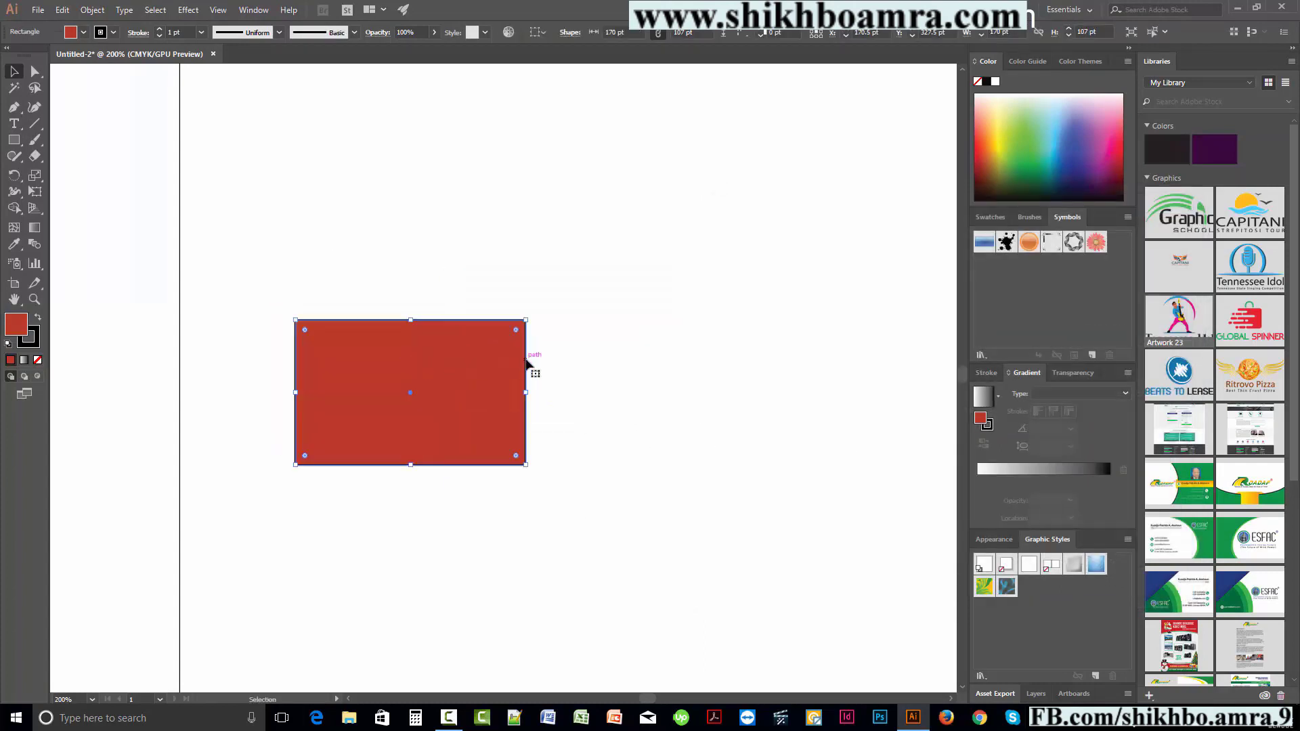
pyautogui.press('Right')
pyautogui.press('Right')
pyautogui.press('Right')
pyautogui.press('Right')
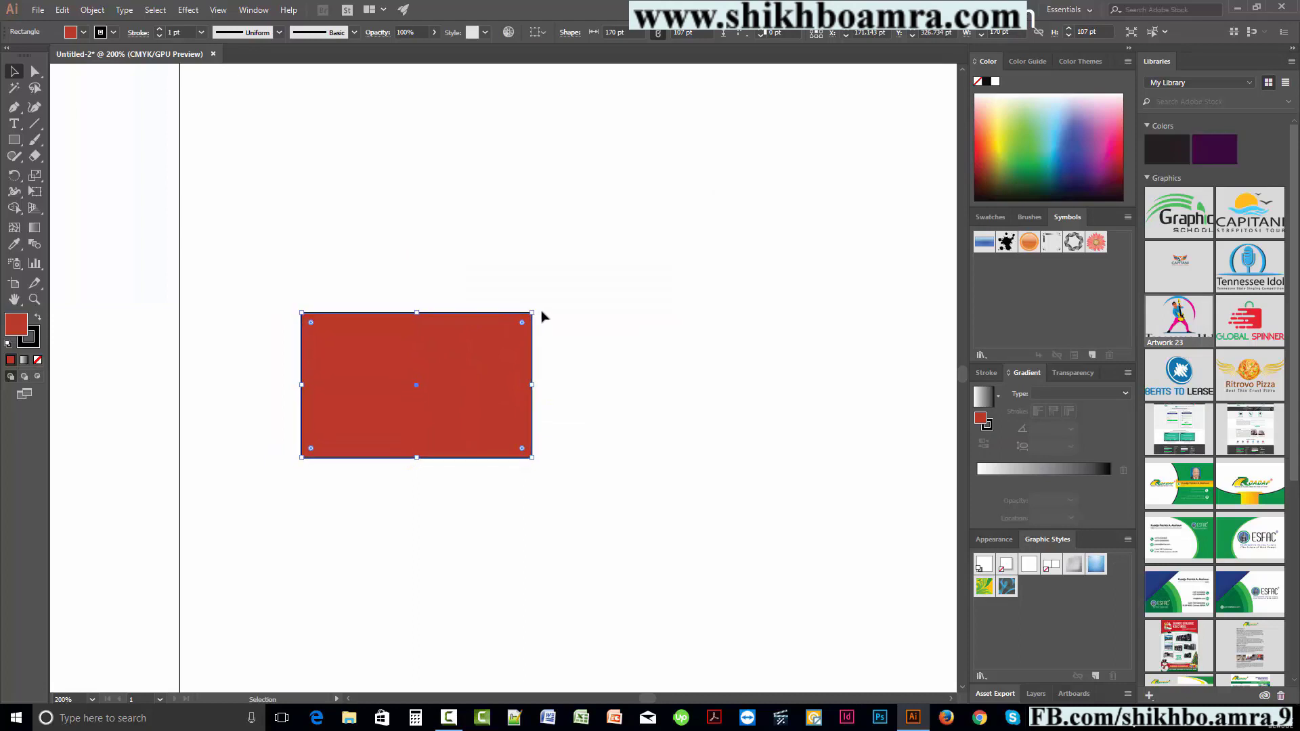
pyautogui.press('Right')
pyautogui.press('Right')
pyautogui.press('Right')
pyautogui.press('Right')
pyautogui.press('Right')
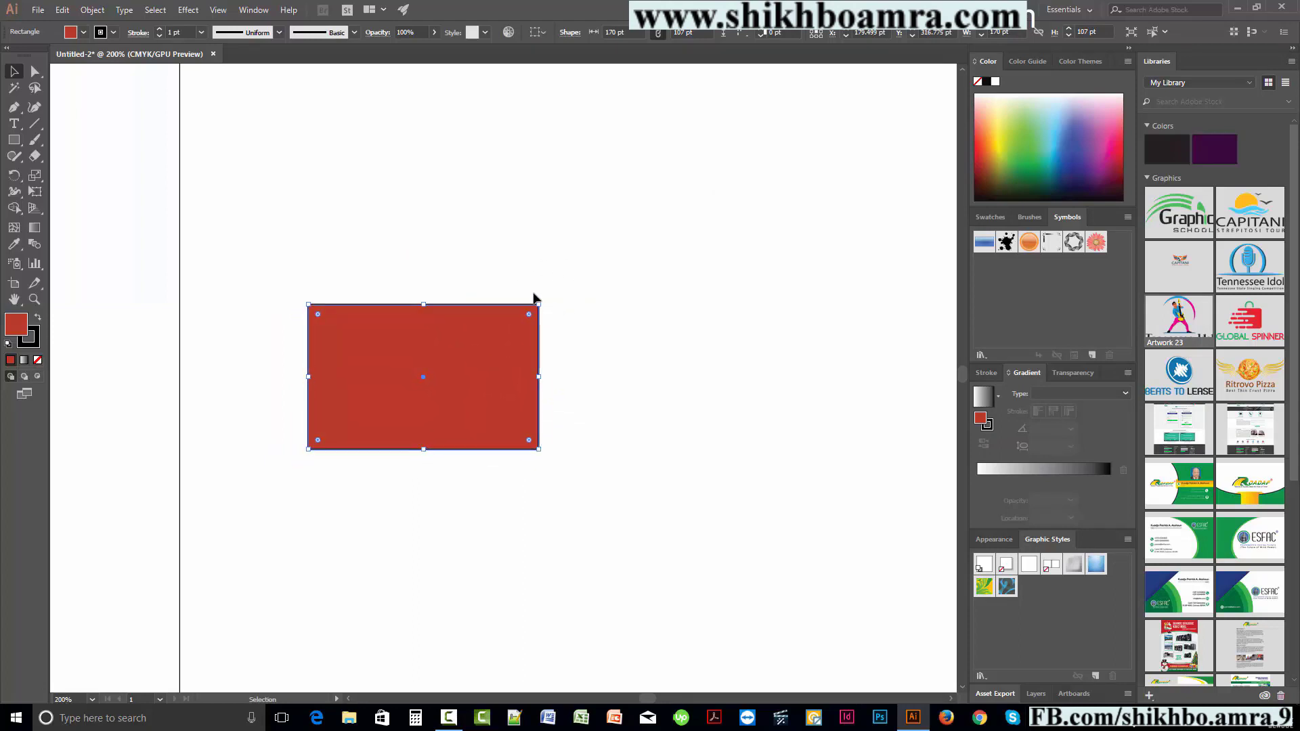
pyautogui.press('Right')
pyautogui.press('Right')
pyautogui.press('Right')
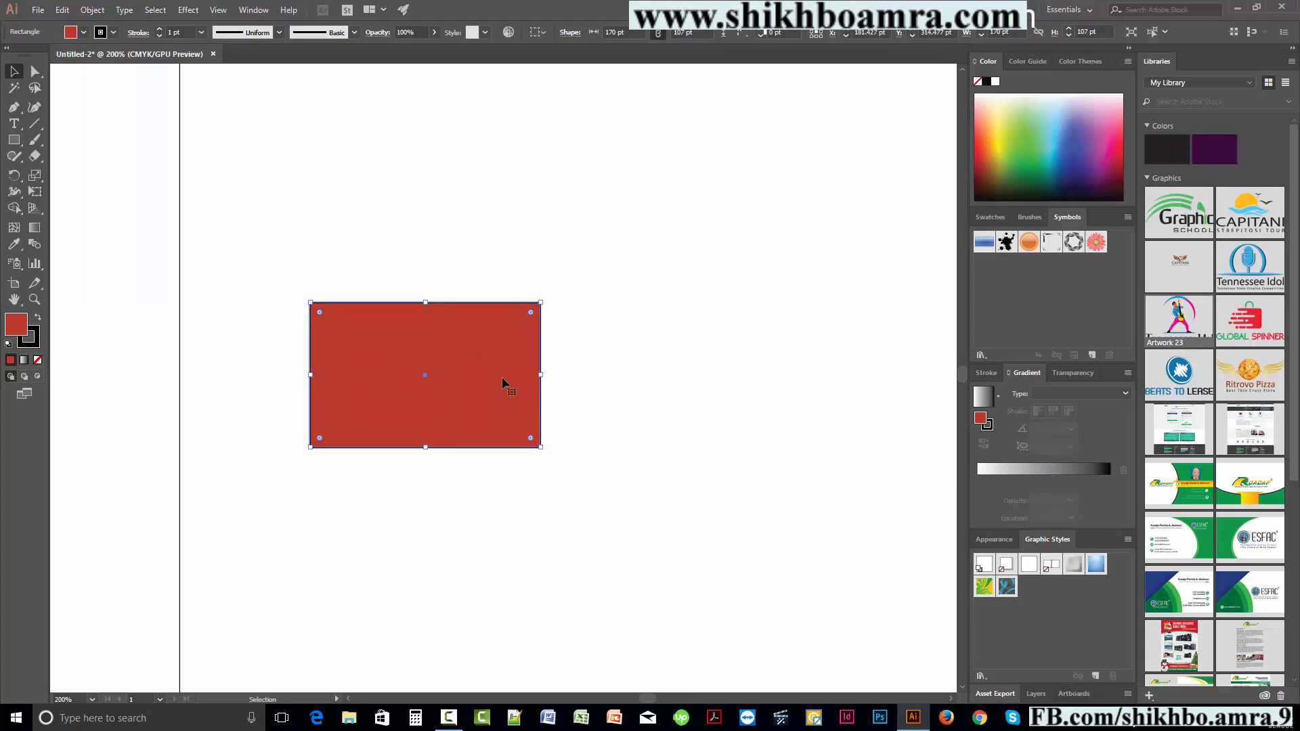
pyautogui.press('Right')
pyautogui.press('Right')
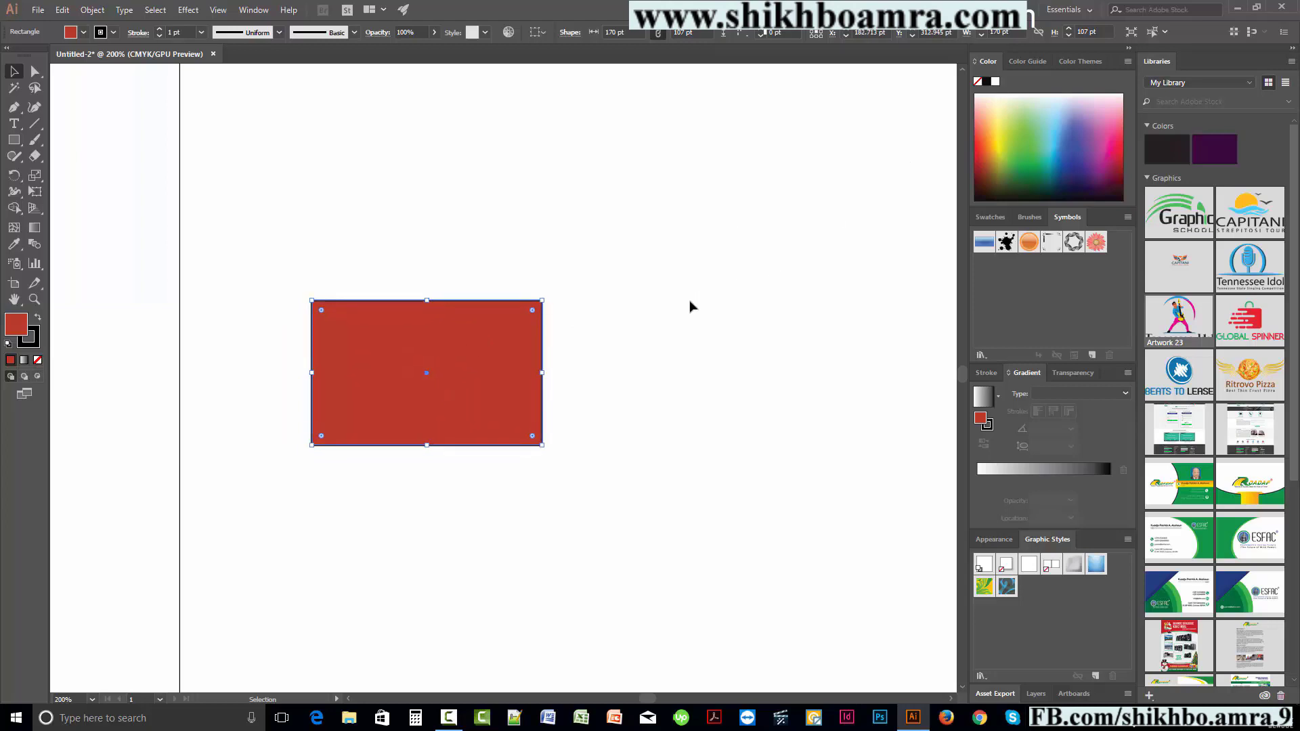
pyautogui.hotkey('ctrl', 'k')
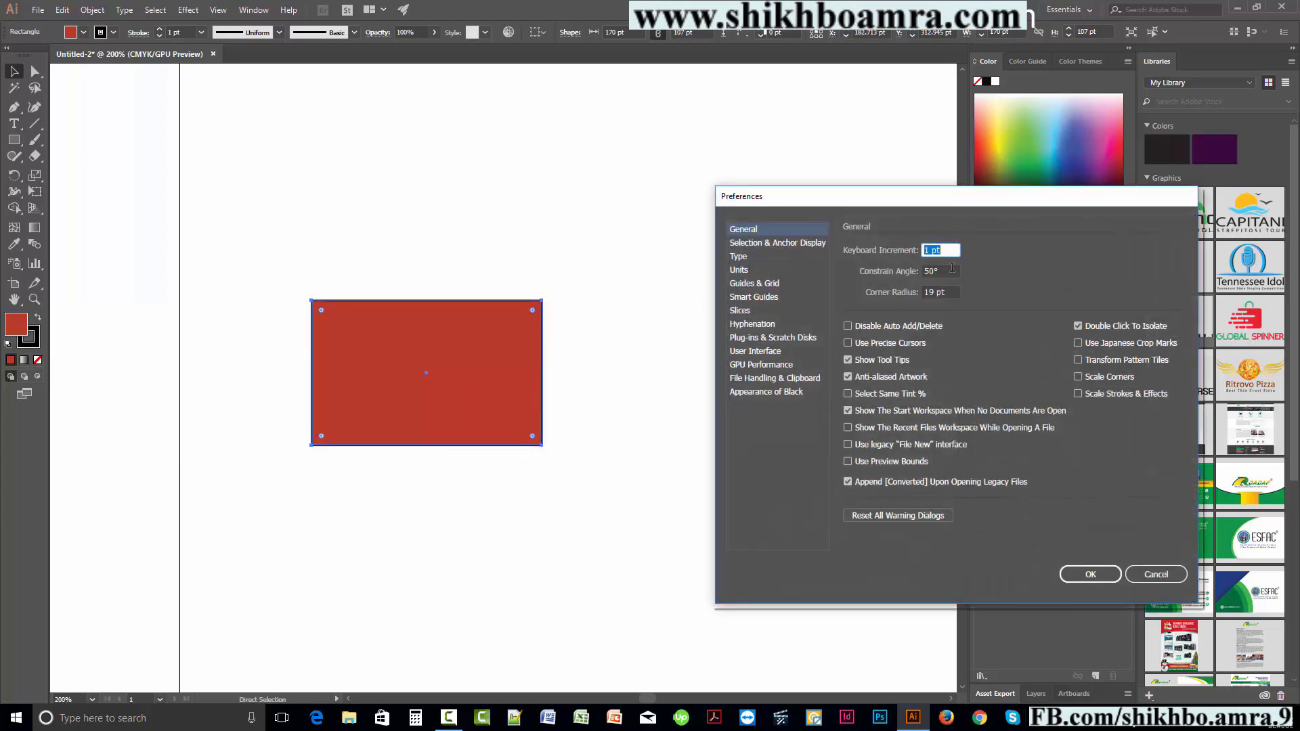
pyautogui.click(930, 270)
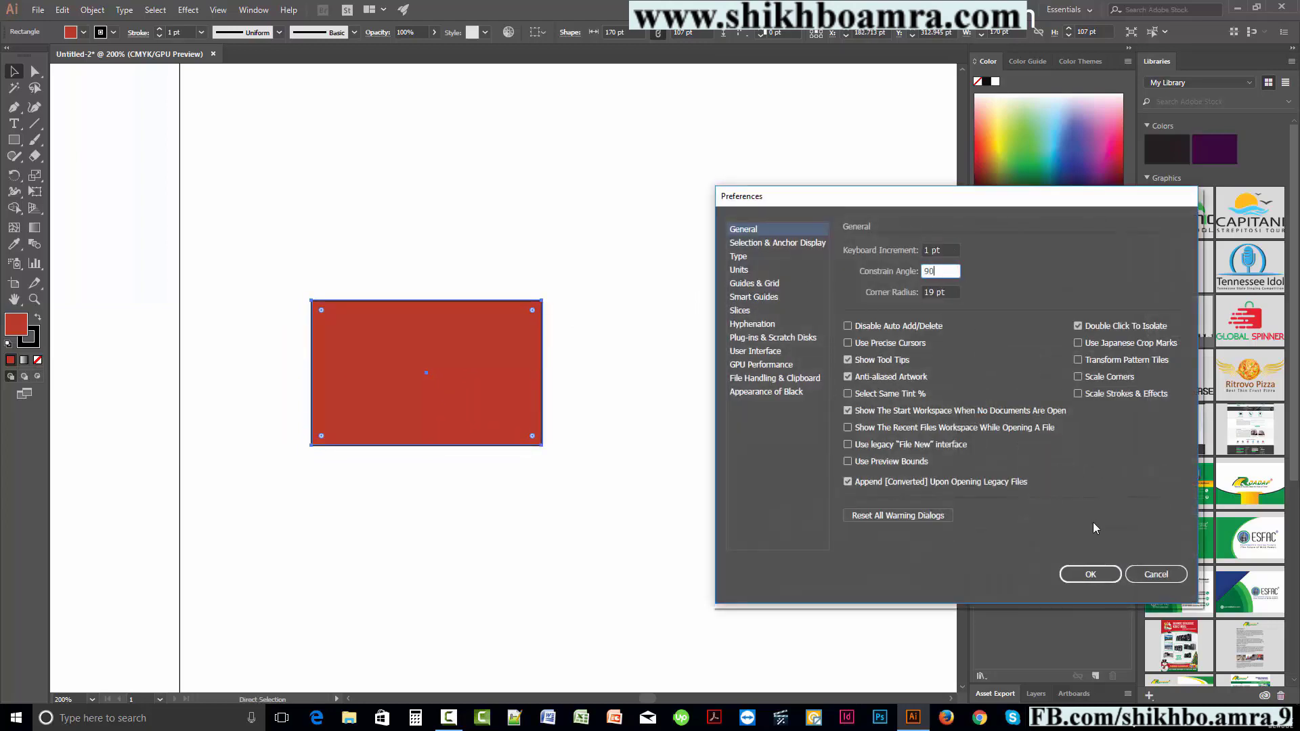
# - Apply the 90° constrain angle and nudge the rectangle down and up
pyautogui.click(1110, 574)
pyautogui.press('Down')
pyautogui.press('Down')
pyautogui.press('Down')
pyautogui.press('Down')
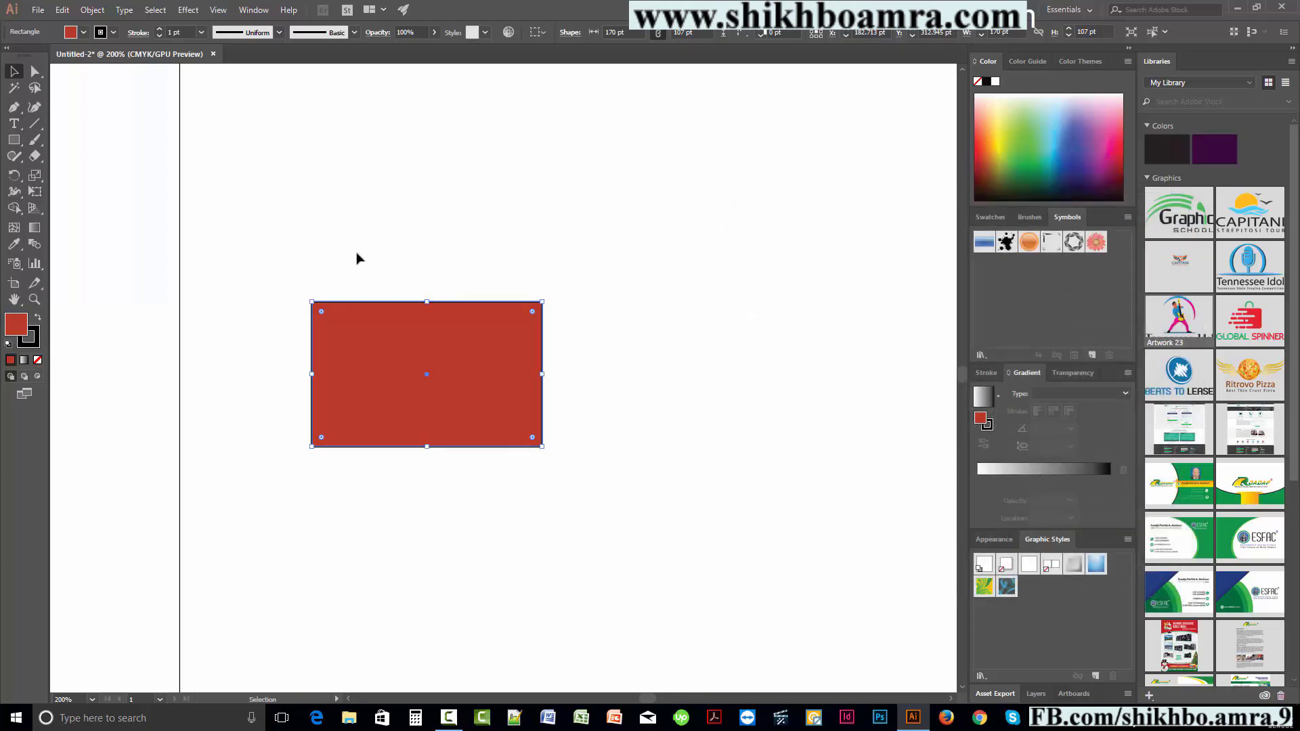
pyautogui.press('Up')
pyautogui.press('Up')
pyautogui.press('Up')
pyautogui.press('Up')
pyautogui.press('Up')
pyautogui.press('Up')
pyautogui.press('Up')
pyautogui.press('Up')
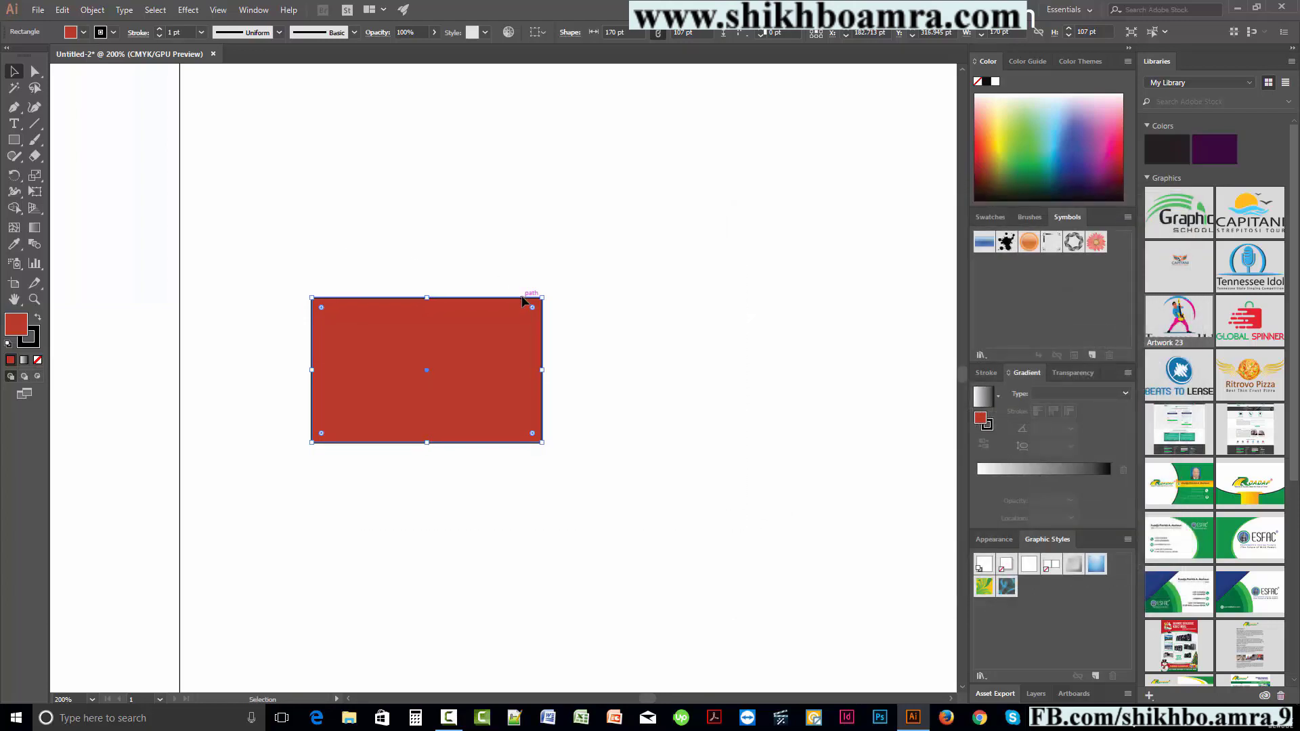
pyautogui.press('a')
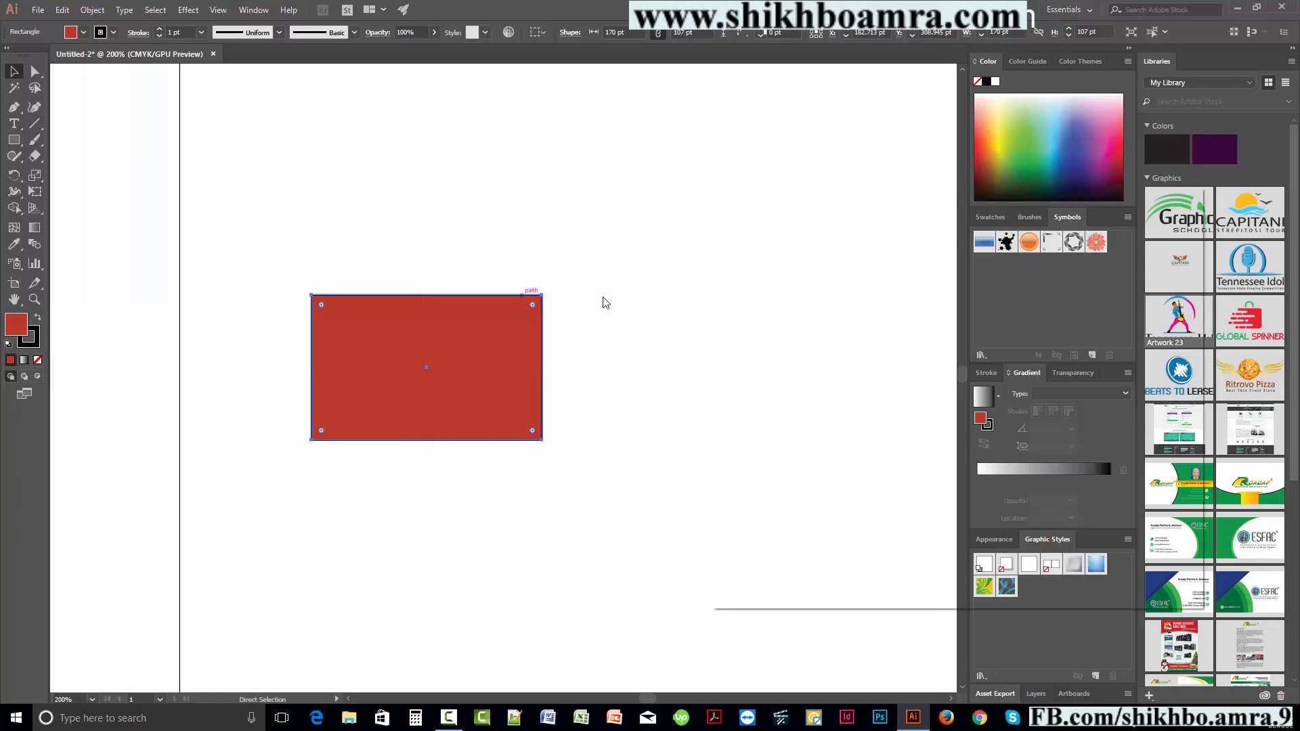
# - Set Constrain Angle to 45° with Keyboard Increment 1 pt and close preferences
pyautogui.hotkey('ctrl', 'k')
pyautogui.press('Tab')
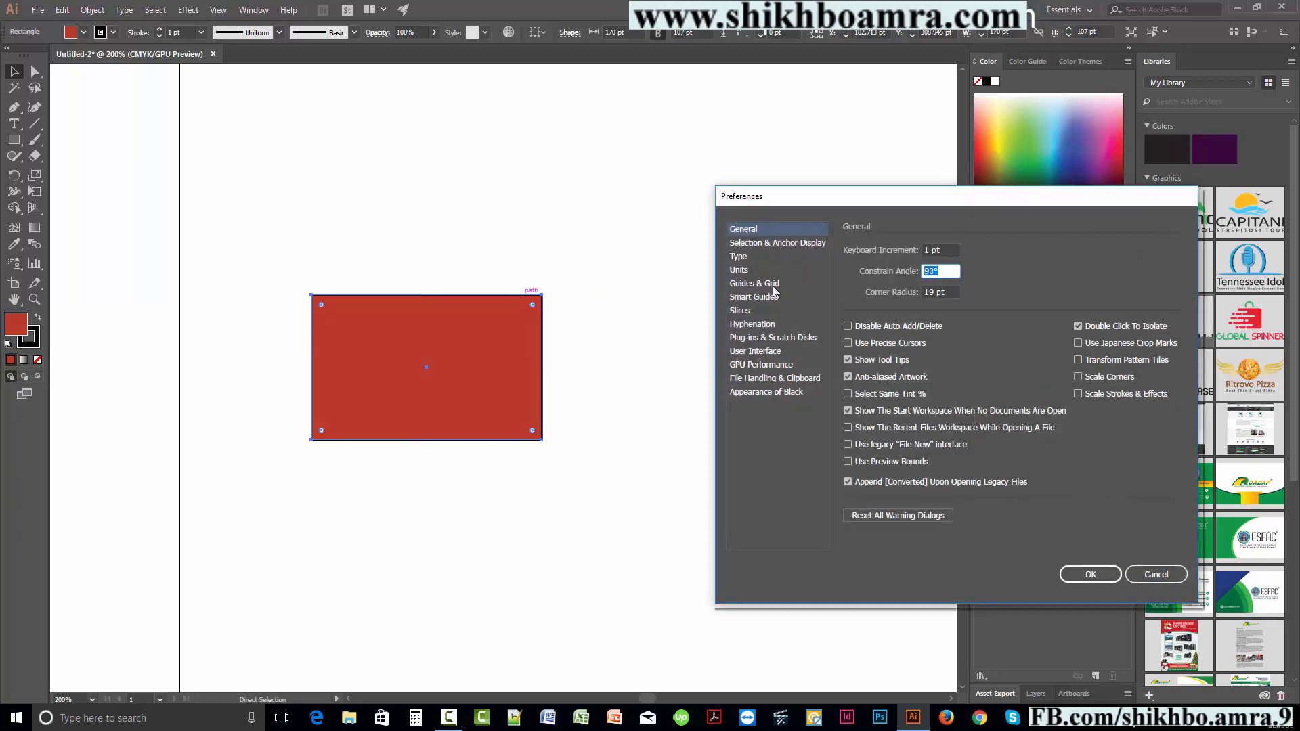
pyautogui.write('45')
pyautogui.hotkey('shift', 'Tab')
pyautogui.write('1')
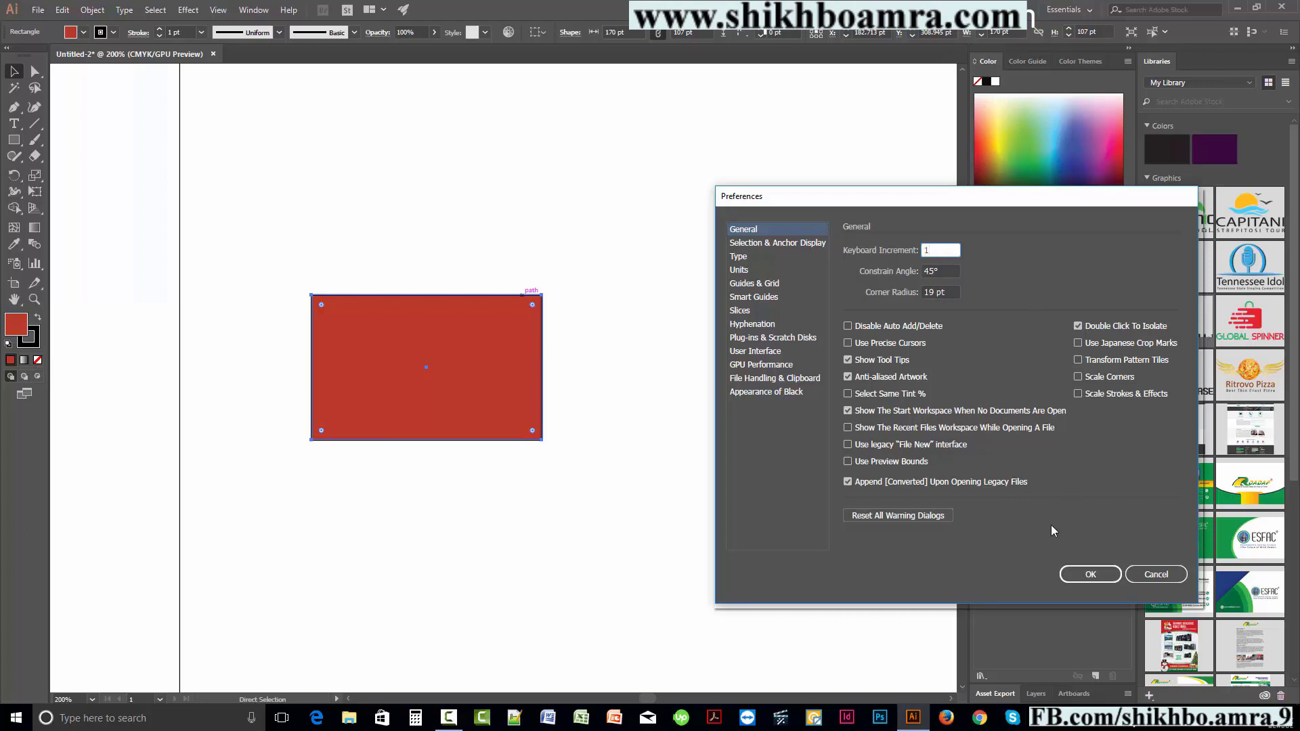
pyautogui.press('Return')
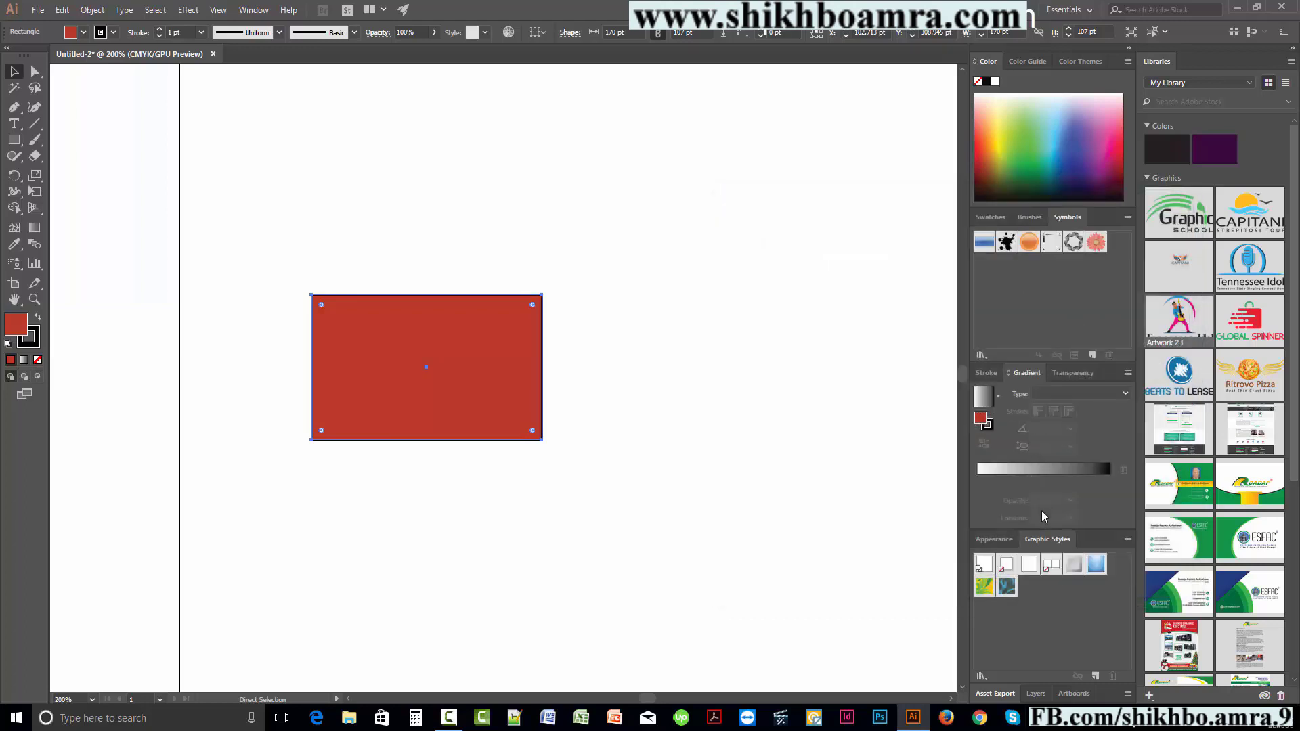
# - Select the red rectangle and nudge it diagonally up-right and down-left at 45°
pyautogui.moveTo(609, 476); pyautogui.dragTo(267, 296)
pyautogui.press('Right')
pyautogui.press('Up')
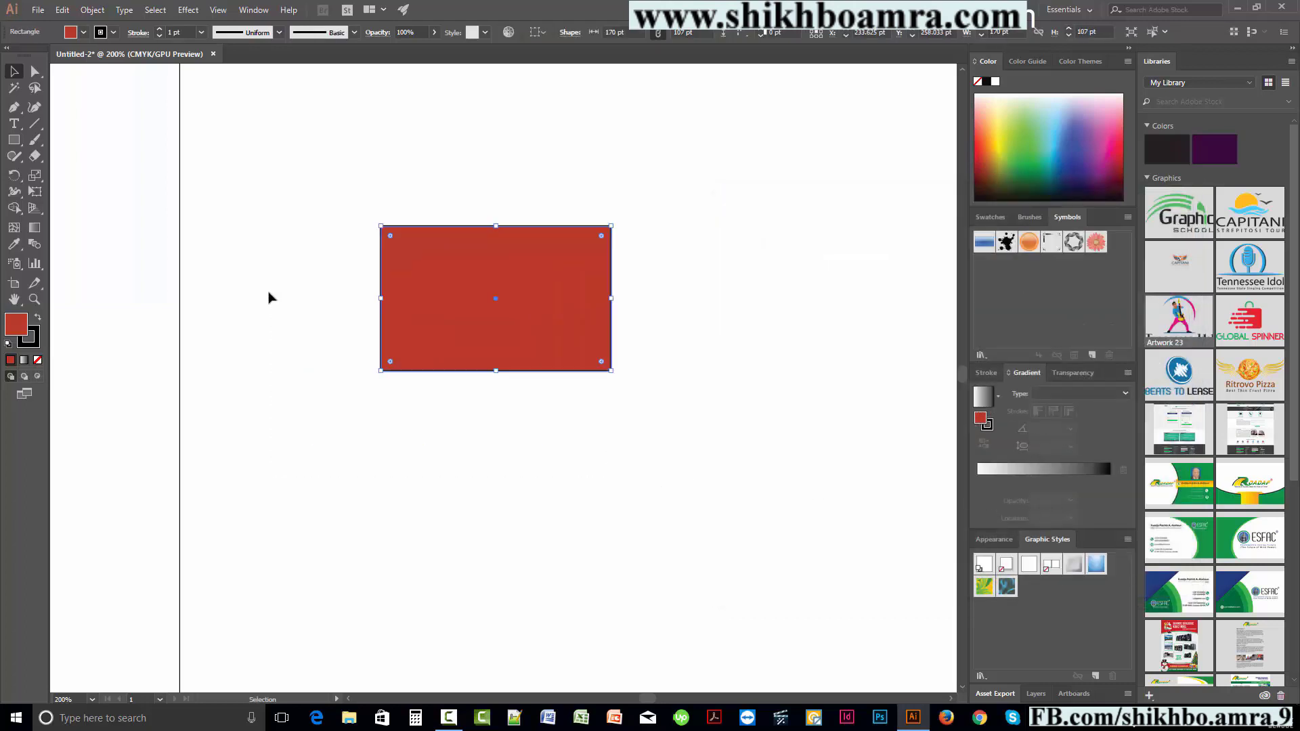
pyautogui.press('Right')
pyautogui.press('Up')
pyautogui.press('Left')
pyautogui.press('Down')
pyautogui.press('Left')
pyautogui.press('Down')
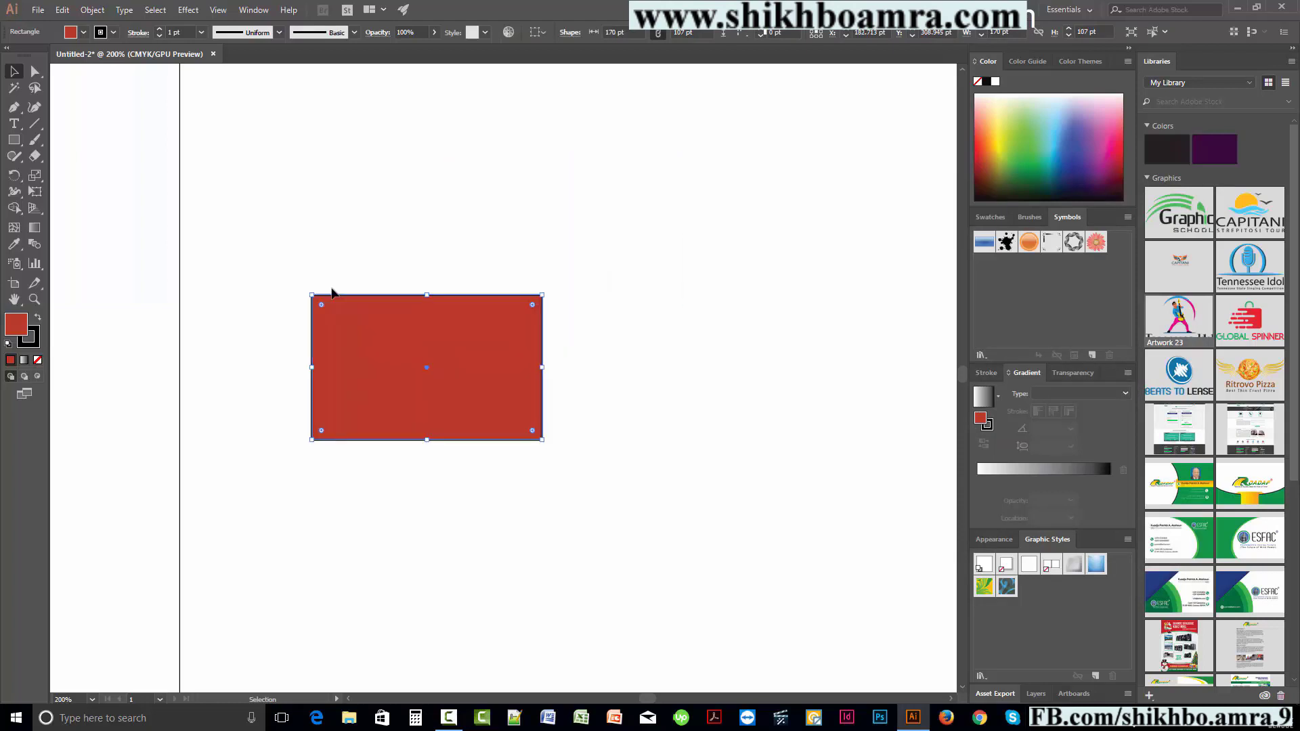
pyautogui.press('Left')
pyautogui.press('Down')
pyautogui.press('Left')
pyautogui.press('Down')
pyautogui.press('Left')
pyautogui.press('Down')
pyautogui.press('Right')
pyautogui.press('Up')
pyautogui.press('Right')
pyautogui.press('Up')
pyautogui.press('Right')
pyautogui.press('Up')
pyautogui.press('Right')
pyautogui.press('Up')
pyautogui.press('Right')
pyautogui.press('Up')
pyautogui.press('Right')
pyautogui.press('Up')
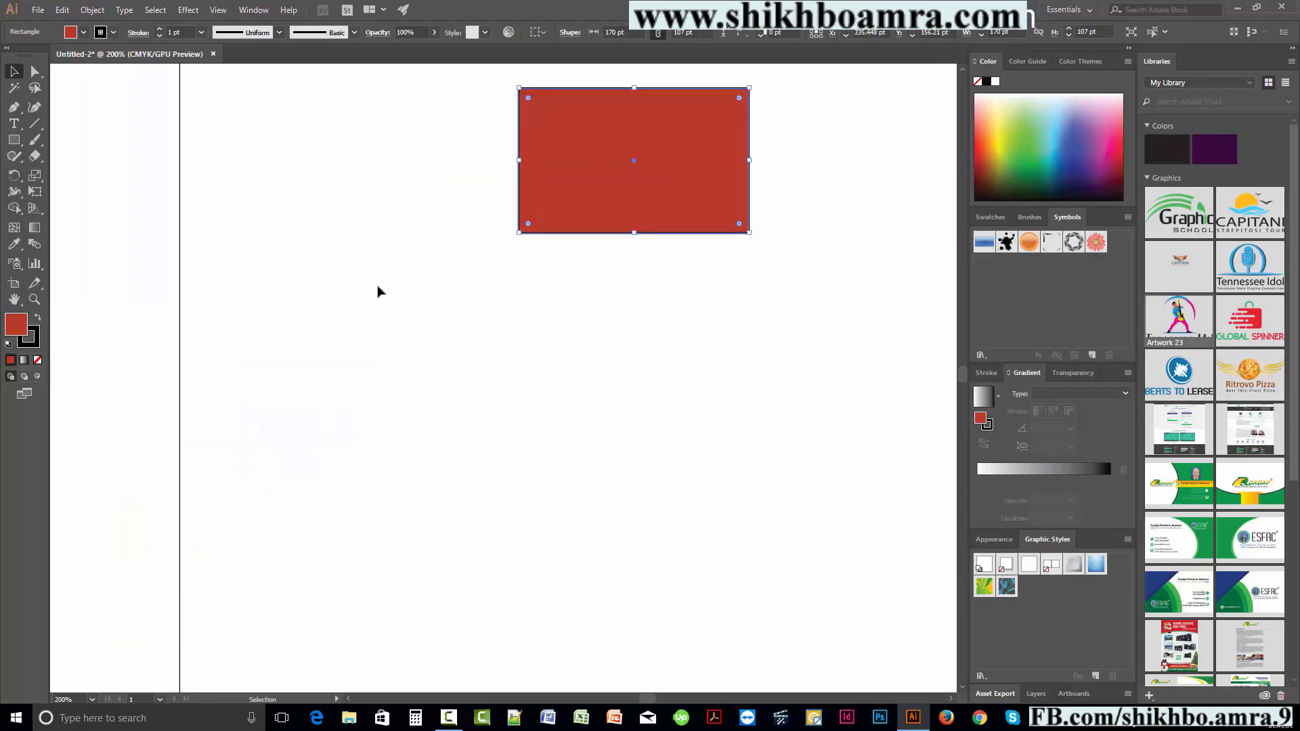
pyautogui.press('Left')
pyautogui.press('Down')
pyautogui.press('Left')
pyautogui.press('Down')
pyautogui.press('Left')
pyautogui.press('Down')
pyautogui.press('Left')
pyautogui.press('Down')
pyautogui.press('Left')
pyautogui.press('Down')
pyautogui.press('Right')
pyautogui.press('Up')
pyautogui.press('Right')
pyautogui.press('Up')
pyautogui.press('Right')
pyautogui.press('Up')
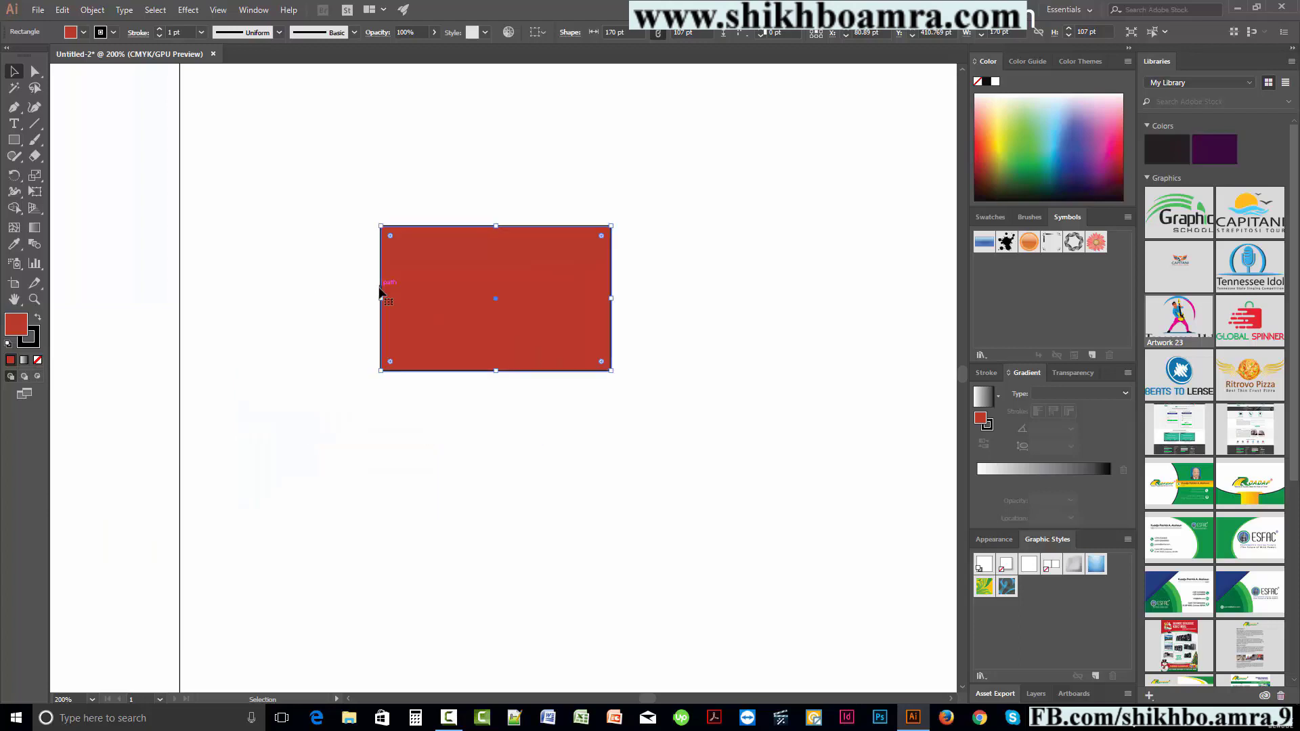
pyautogui.press('Left')
pyautogui.press('Down')
pyautogui.press('Left')
pyautogui.press('Down')
pyautogui.press('Left')
pyautogui.press('Down')
pyautogui.press('Left')
pyautogui.press('Down')
pyautogui.press('Right')
pyautogui.press('Up')
pyautogui.press('Right')
pyautogui.press('Up')
# - Reset Constrain Angle to 0° and Keyboard Increment to 1 pt in General preferences
pyautogui.hotkey('ctrl', 'k')
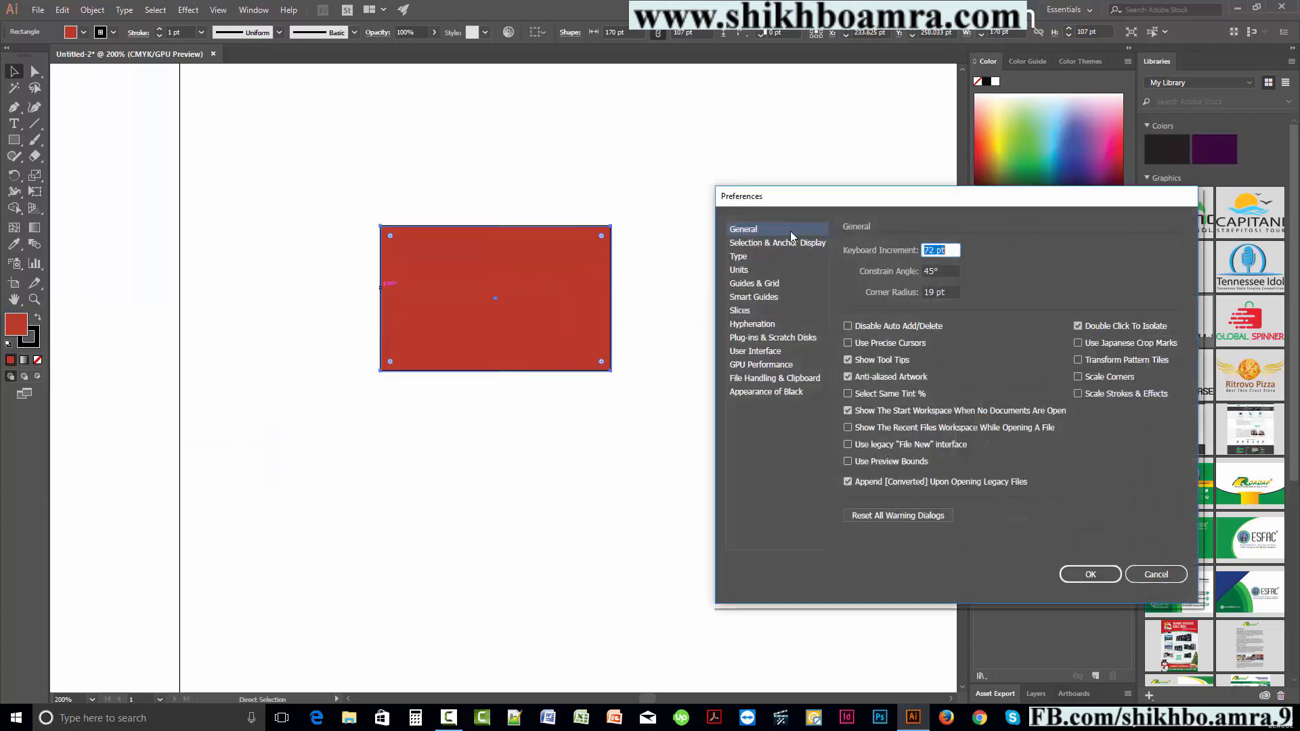
pyautogui.click(944, 270)
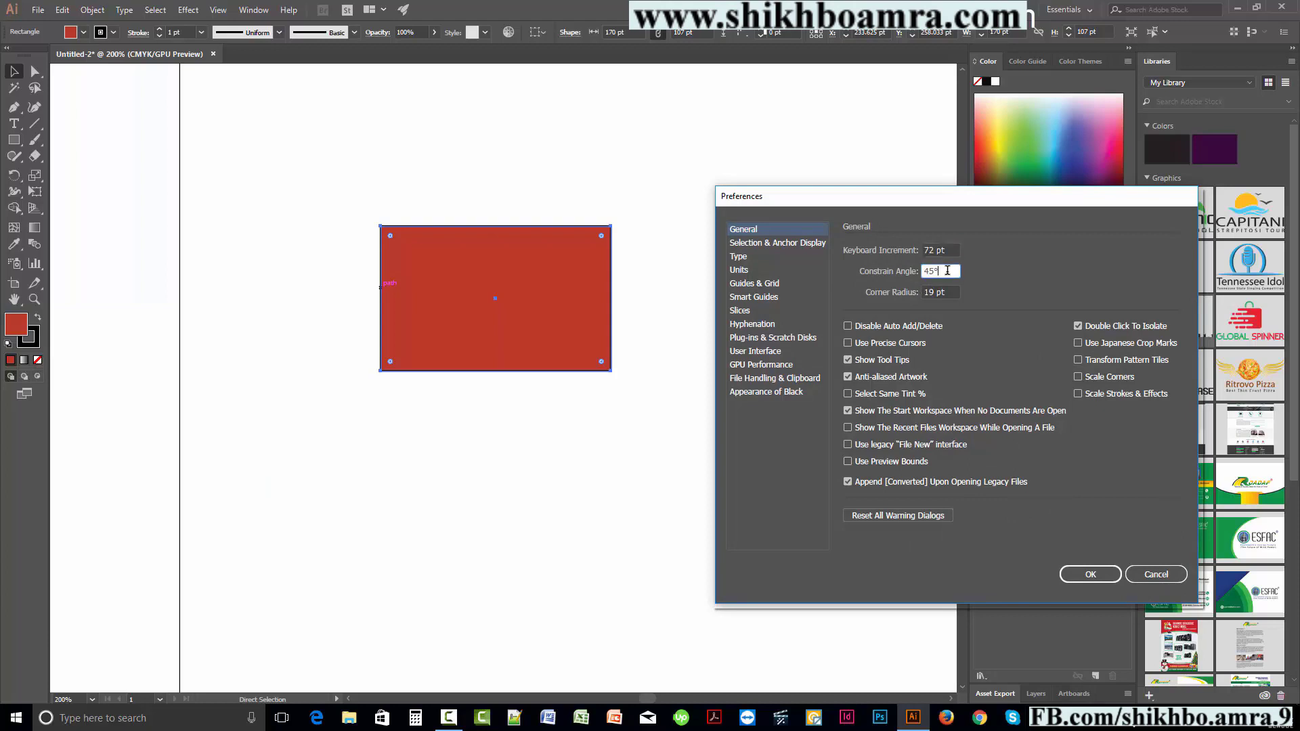
pyautogui.moveTo(944, 270); pyautogui.dragTo(650, 293)
pyautogui.write('0')
pyautogui.click(938, 252)
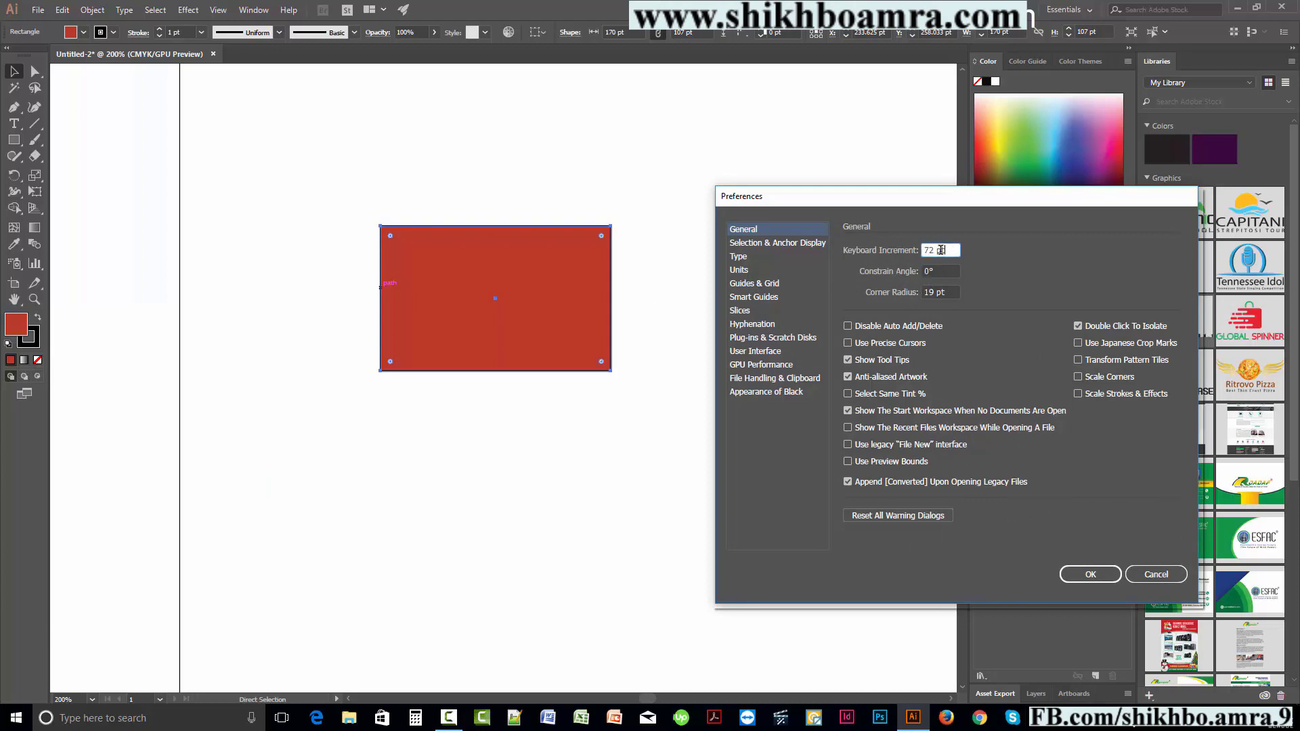
pyautogui.moveTo(939, 252); pyautogui.dragTo(660, 264)
pyautogui.write('1')
pyautogui.click(939, 291)
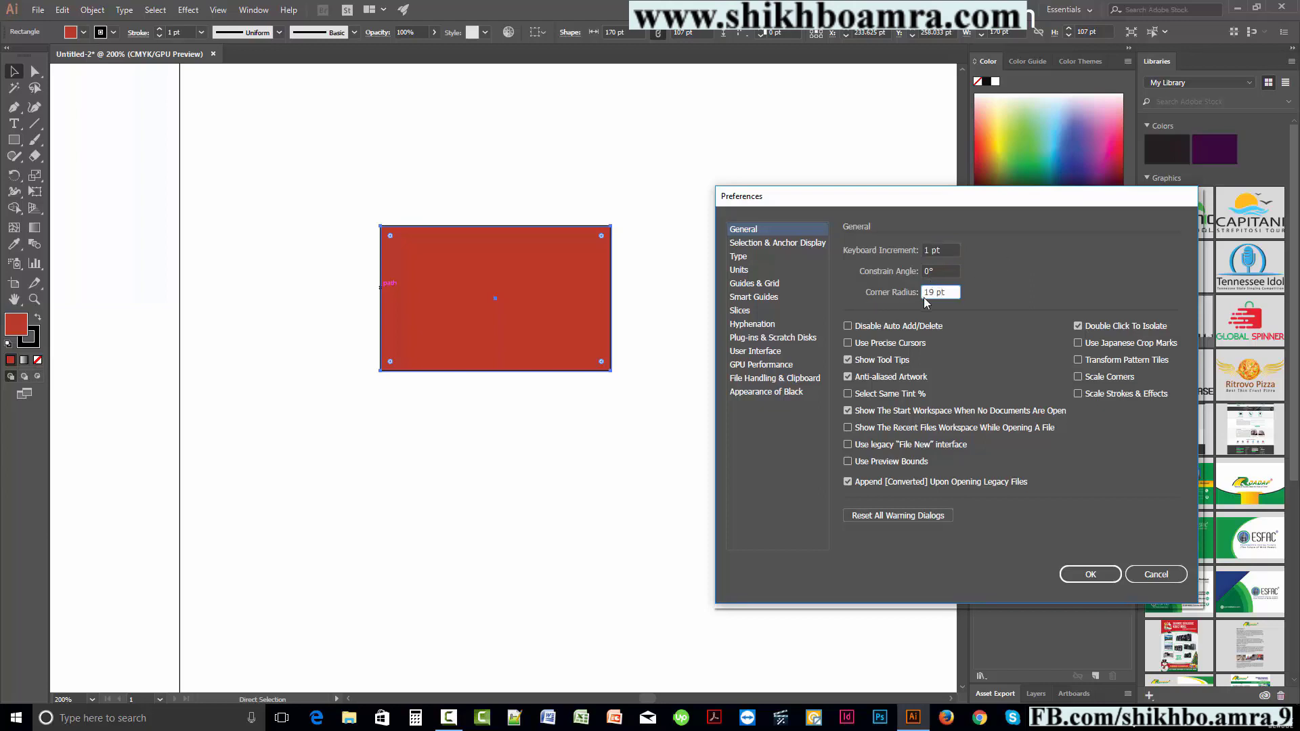
pyautogui.moveTo(952, 291); pyautogui.dragTo(778, 310)
pyautogui.click(1090, 574)
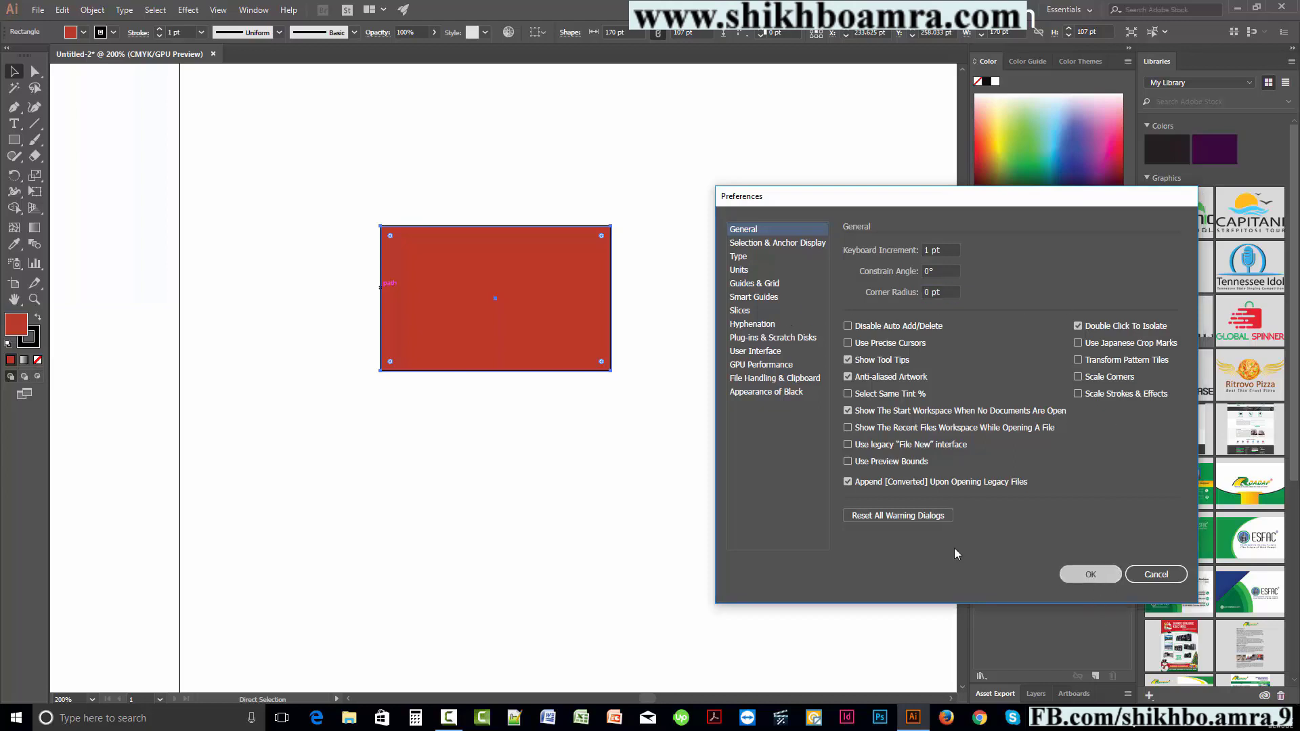
# - Nudge the rectangle right and left, then select and confirm the corner radius value
pyautogui.press('Right')
pyautogui.press('Right')
pyautogui.press('Right')
pyautogui.press('Right')
pyautogui.press('Right')
pyautogui.press('Right')
pyautogui.press('Right')
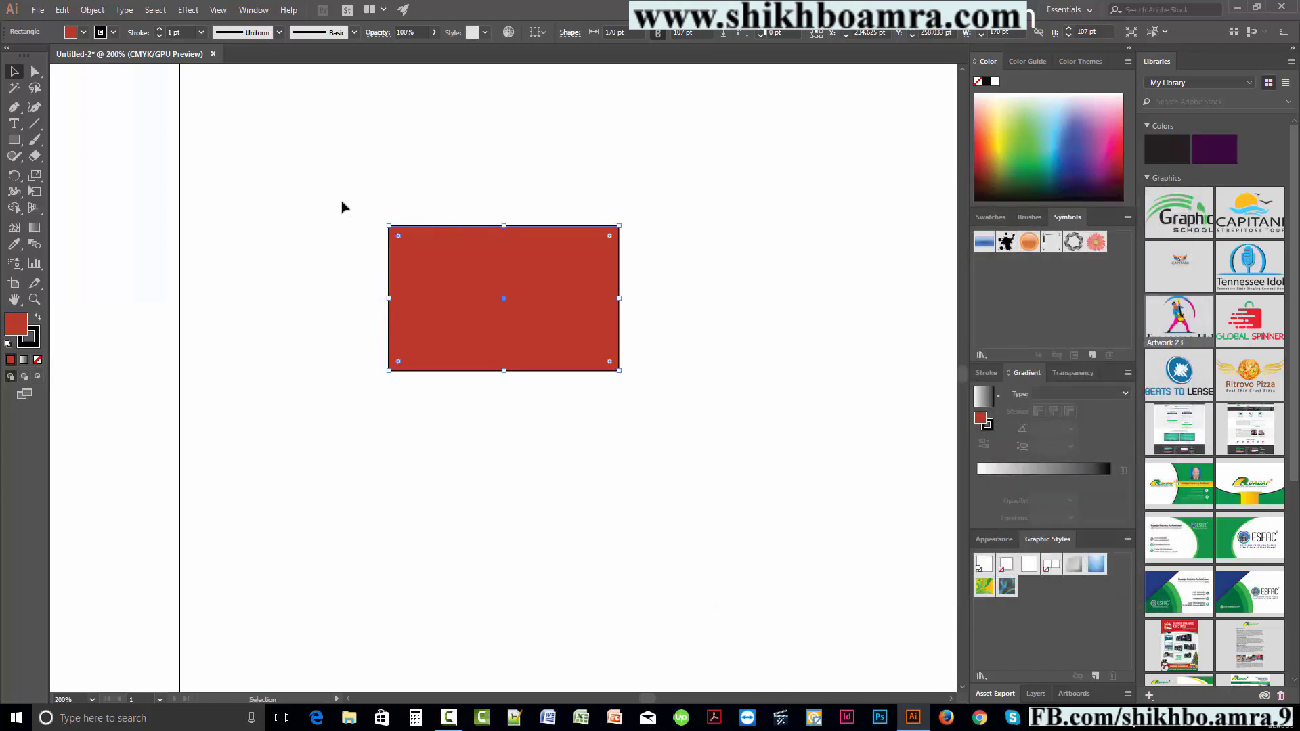
pyautogui.press('Left')
pyautogui.press('Left')
pyautogui.press('Left')
pyautogui.press('Left')
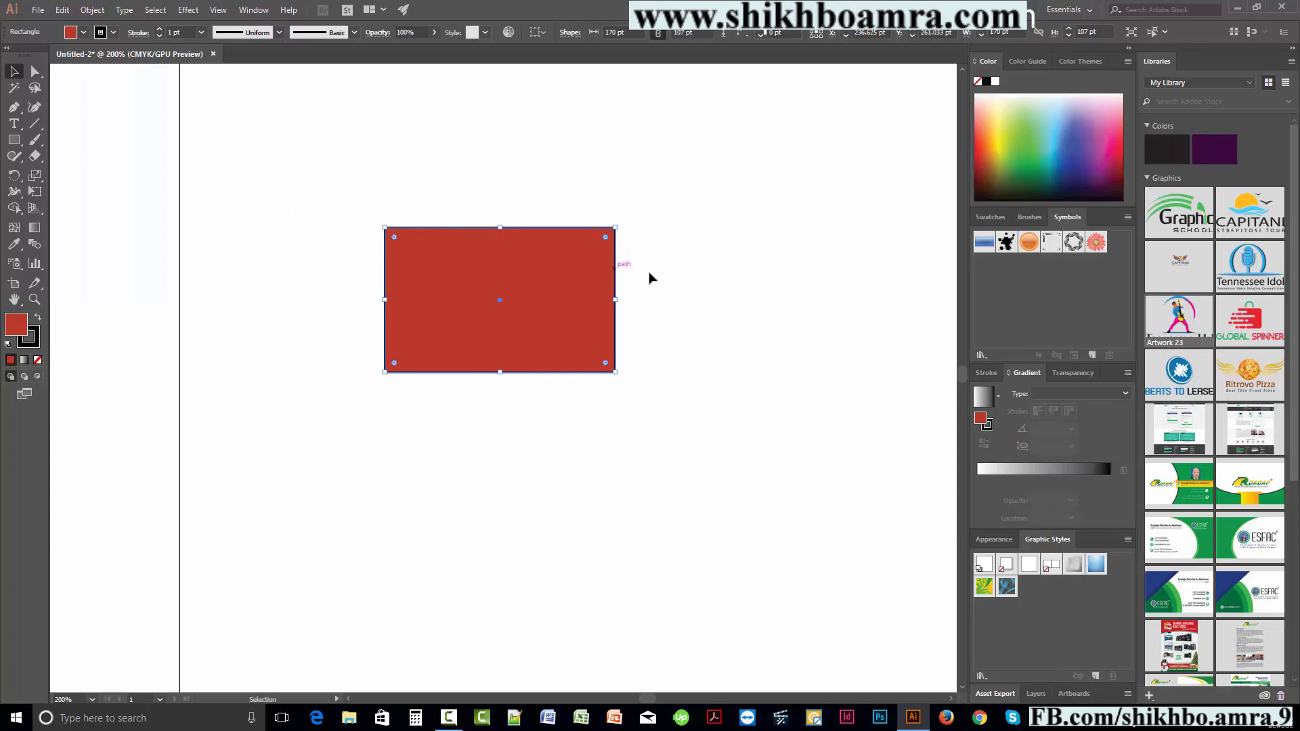
pyautogui.hotkey('ctrl', 'k')
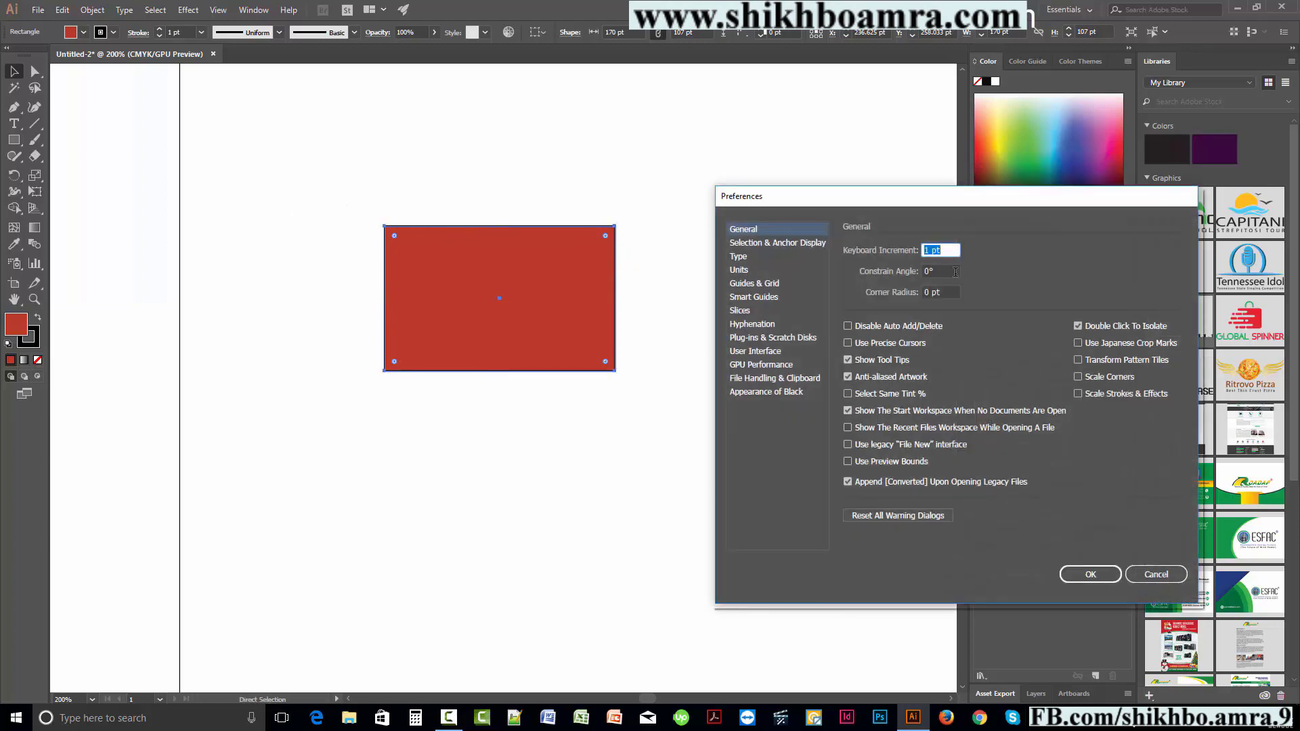
pyautogui.click(946, 291)
pyautogui.hotkey('ctrl', 'a')
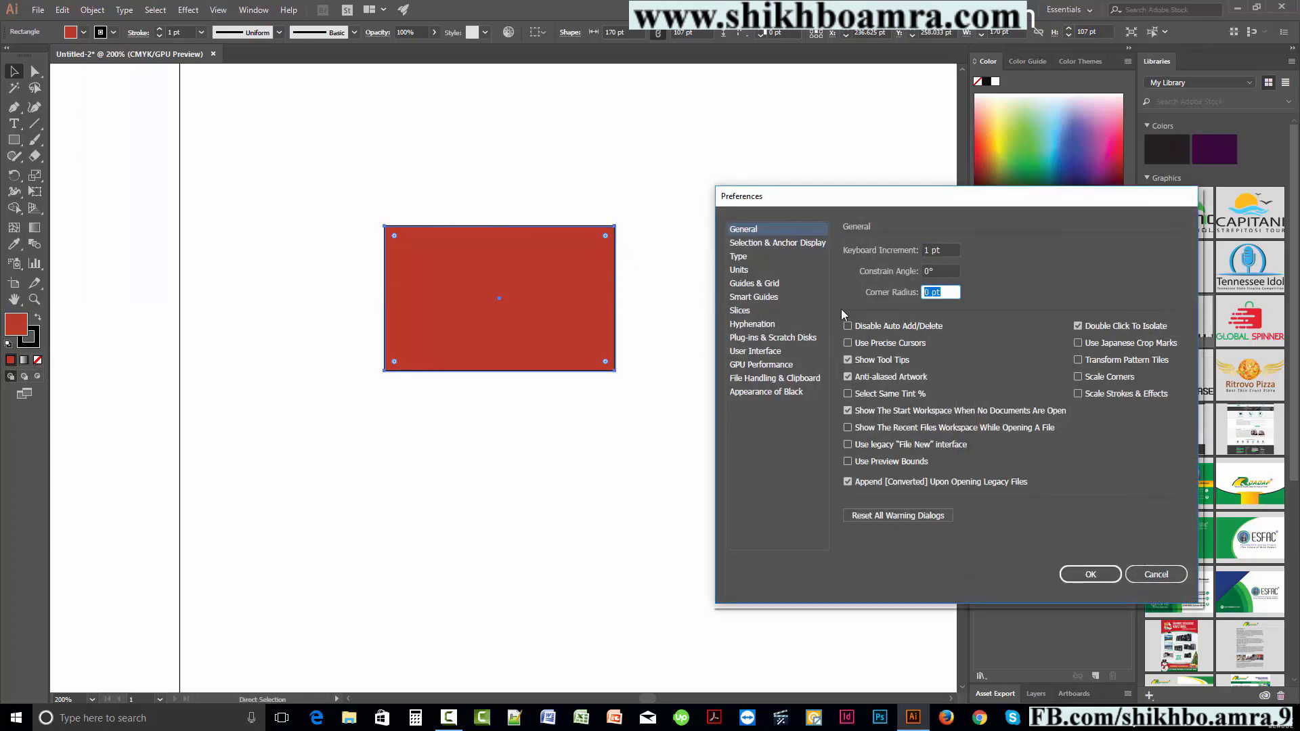
pyautogui.click(1090, 576)
# - Nudge the rectangle right and up, set Corner Radius to 10 pt, and reselect it
pyautogui.press('Right')
pyautogui.press('Right')
pyautogui.press('Right')
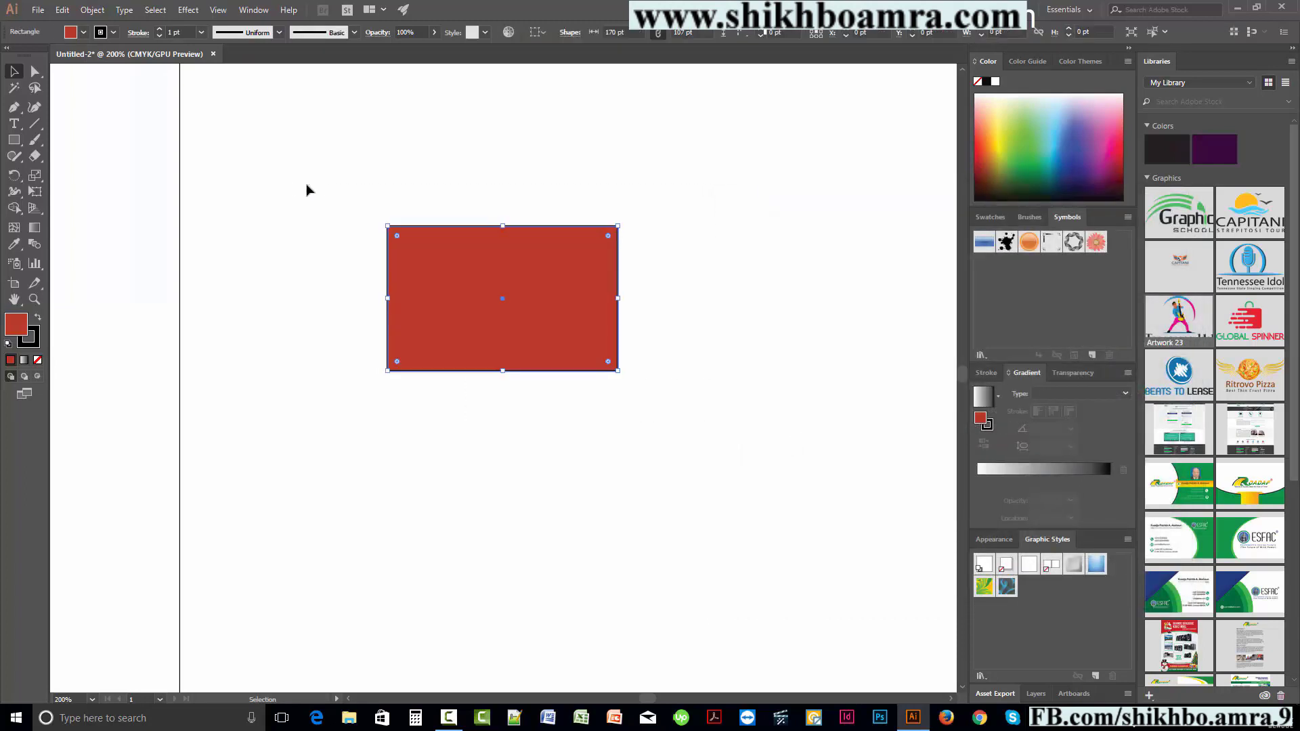
pyautogui.press('Up')
pyautogui.press('Up')
pyautogui.press('Up')
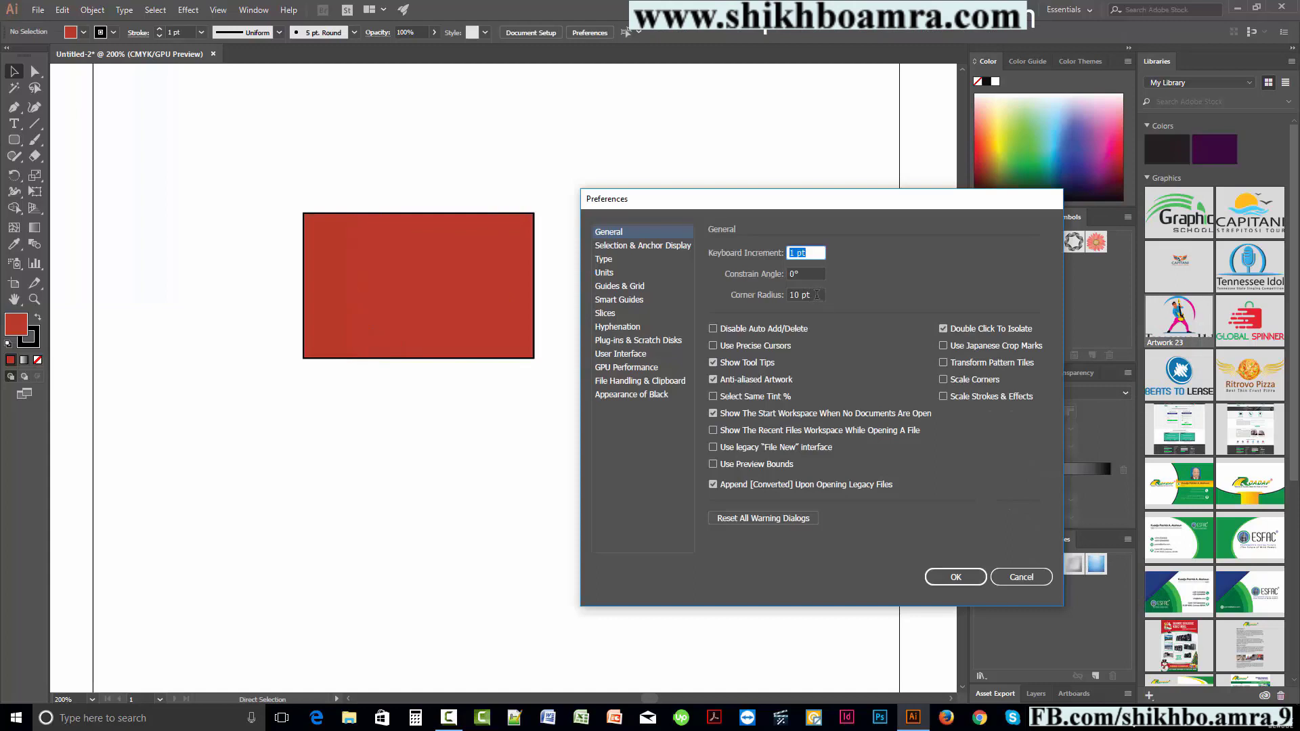
pyautogui.click(817, 294)
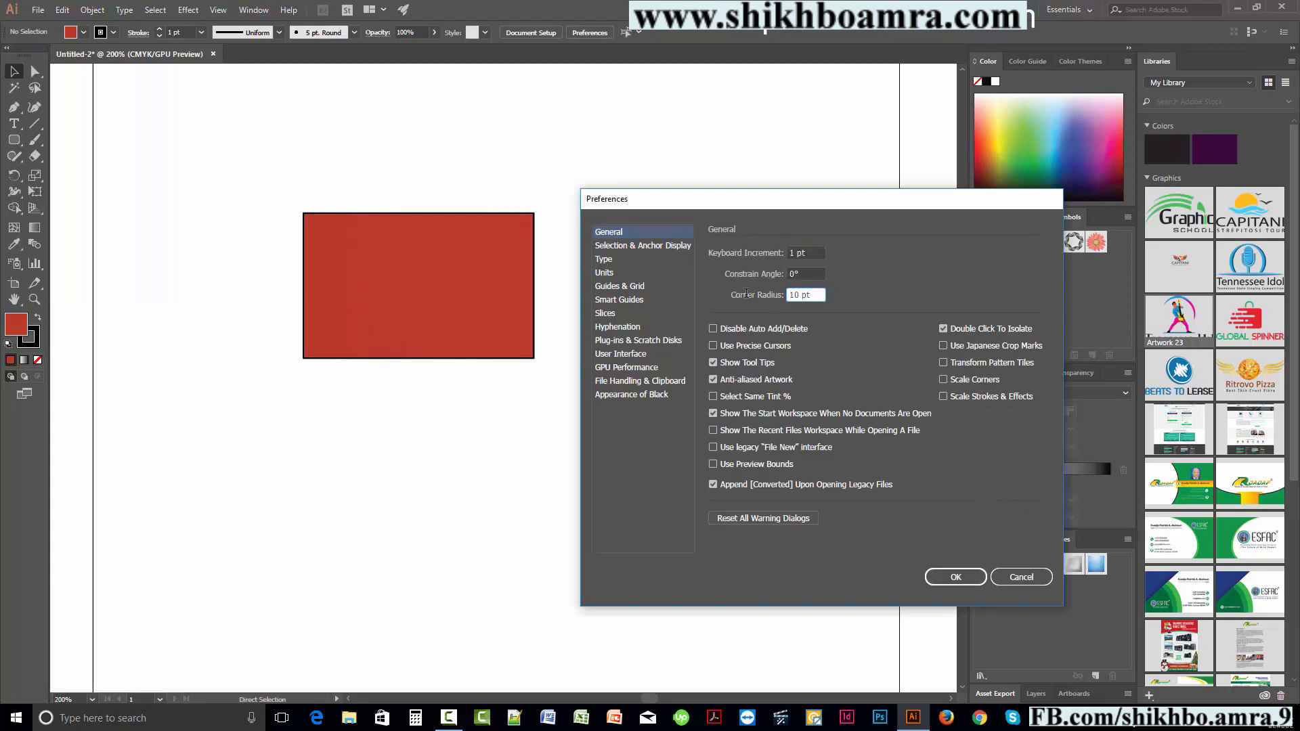
pyautogui.doubleClick(819, 296)
pyautogui.click(955, 577)
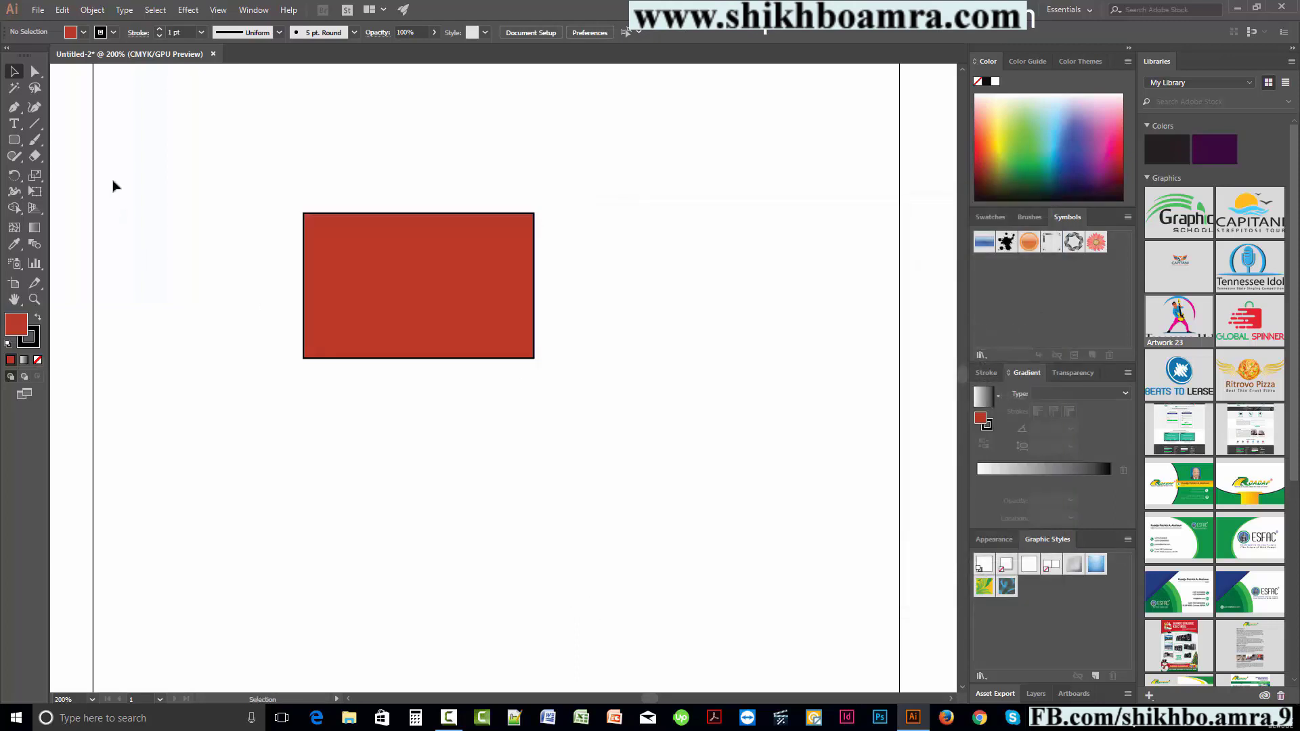
pyautogui.click(346, 297)
pyautogui.scroll(-1, 348, 295)
# - Move the red rectangle up and draw a square-cornered rectangle below it with the Rounded Rectangle Tool
pyautogui.moveTo(372, 238); pyautogui.dragTo(445, 182)
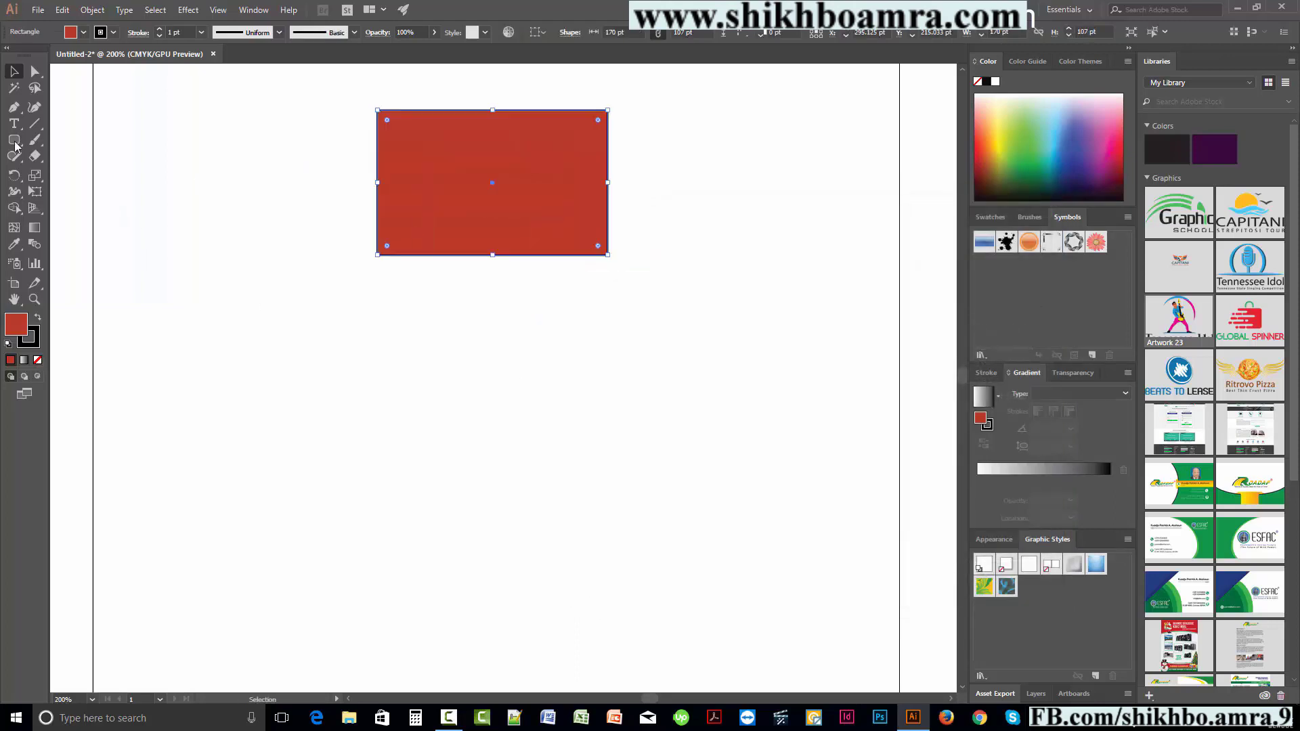
pyautogui.click(16, 140)
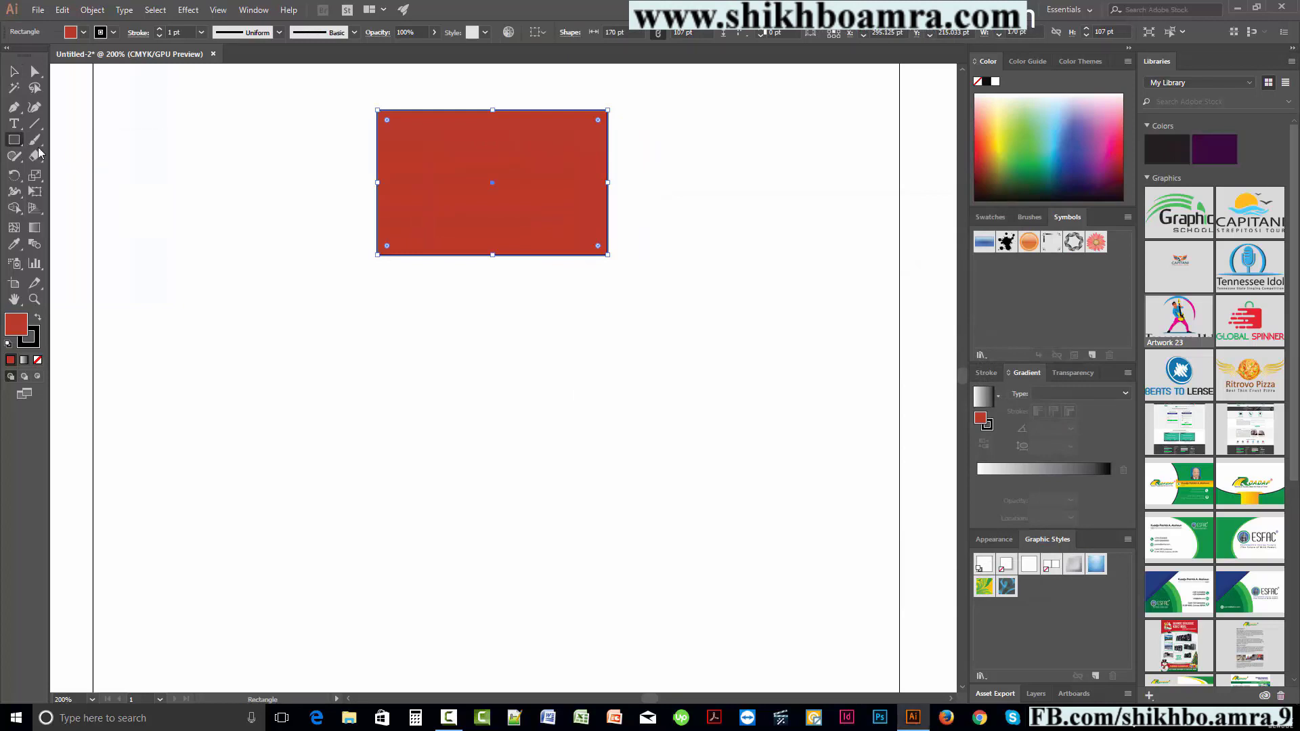
pyautogui.rightClick(14, 140)
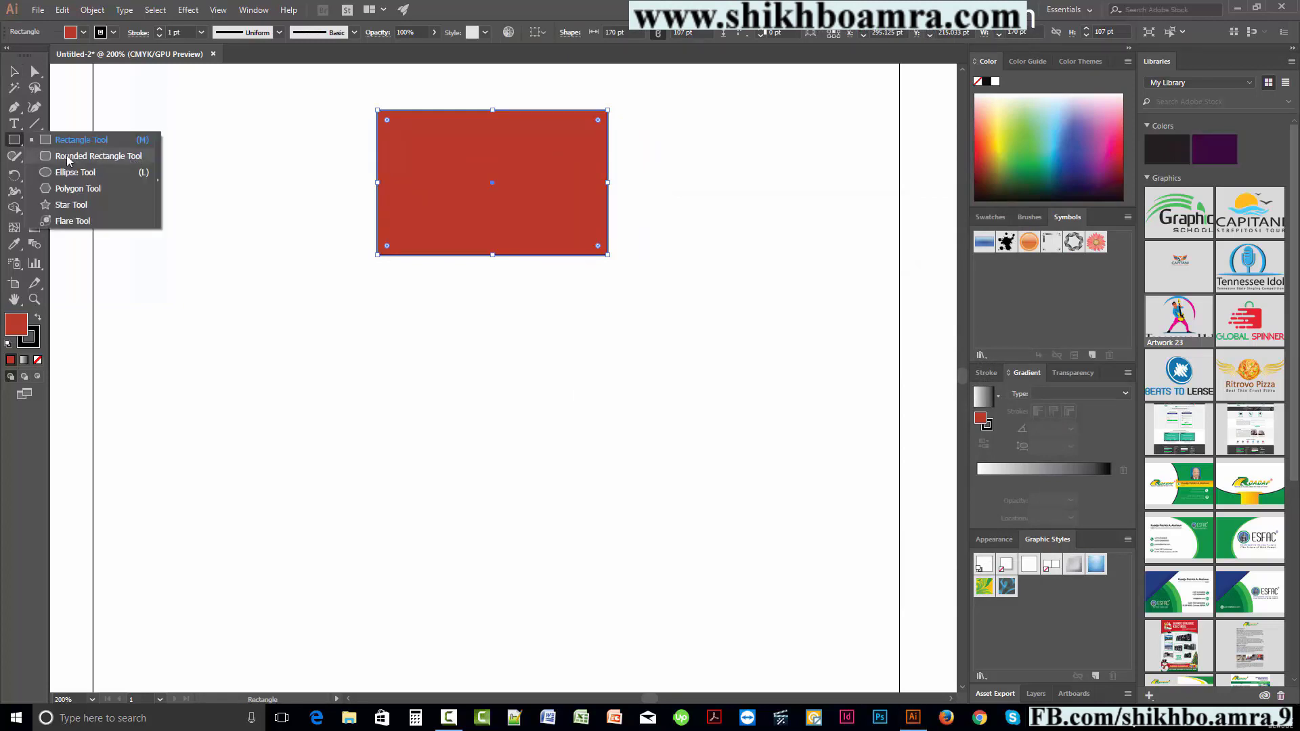
pyautogui.click(126, 163)
pyautogui.moveTo(282, 331); pyautogui.dragTo(485, 442)
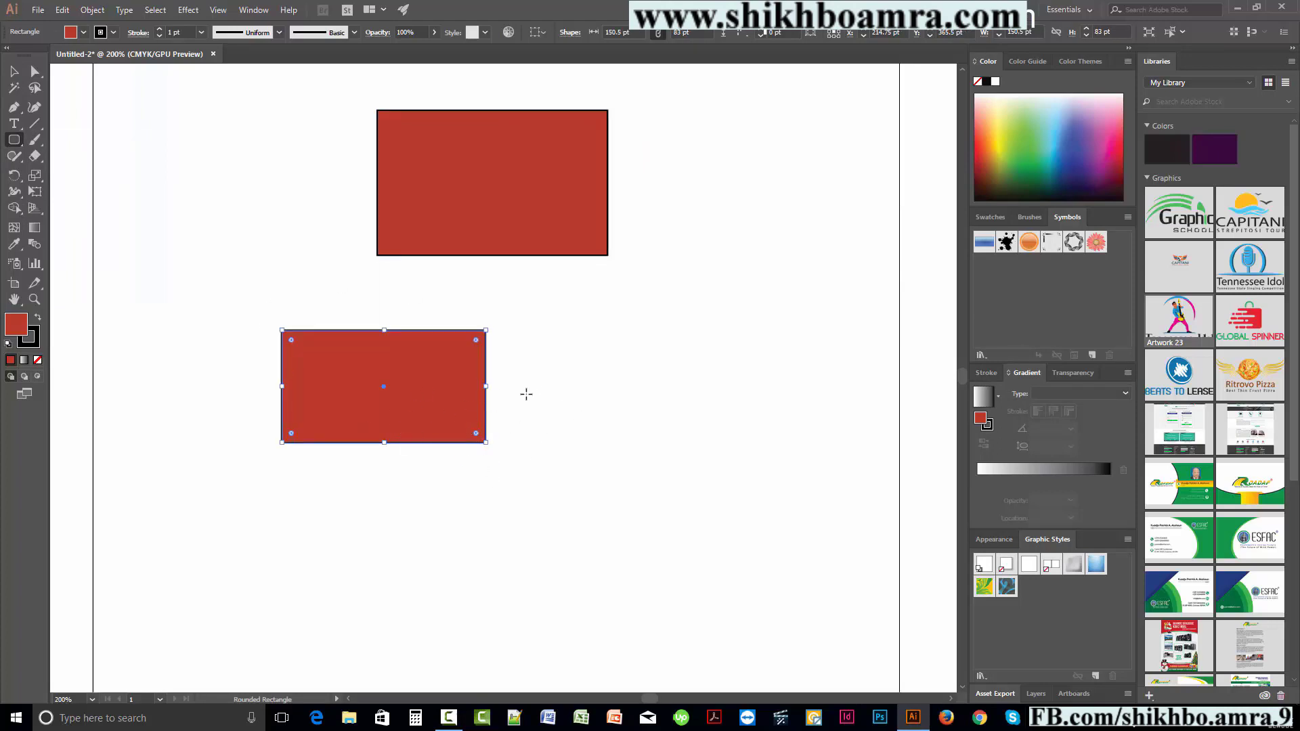
# - Set the Corner Radius preference to 15 pt and draw a rounded rectangle to the right
pyautogui.hotkey('ctrl', 'k')
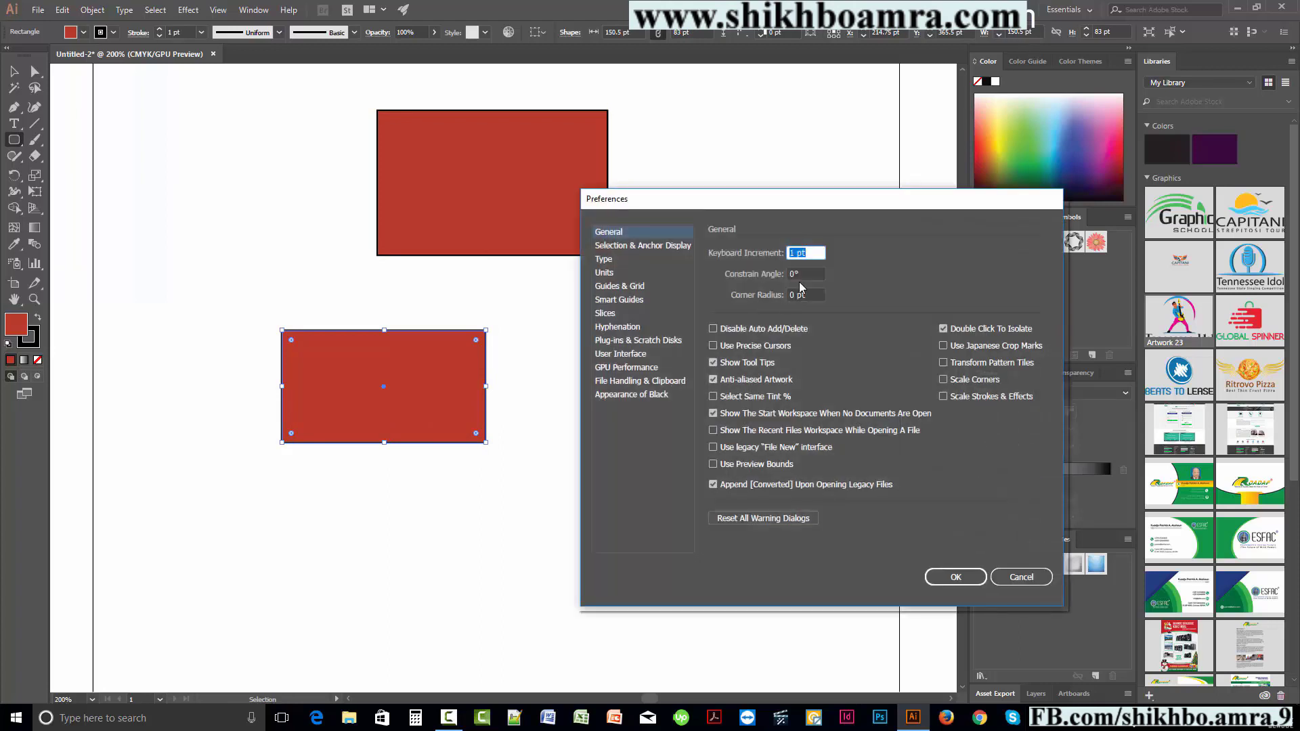
pyautogui.click(806, 292)
pyautogui.write('15')
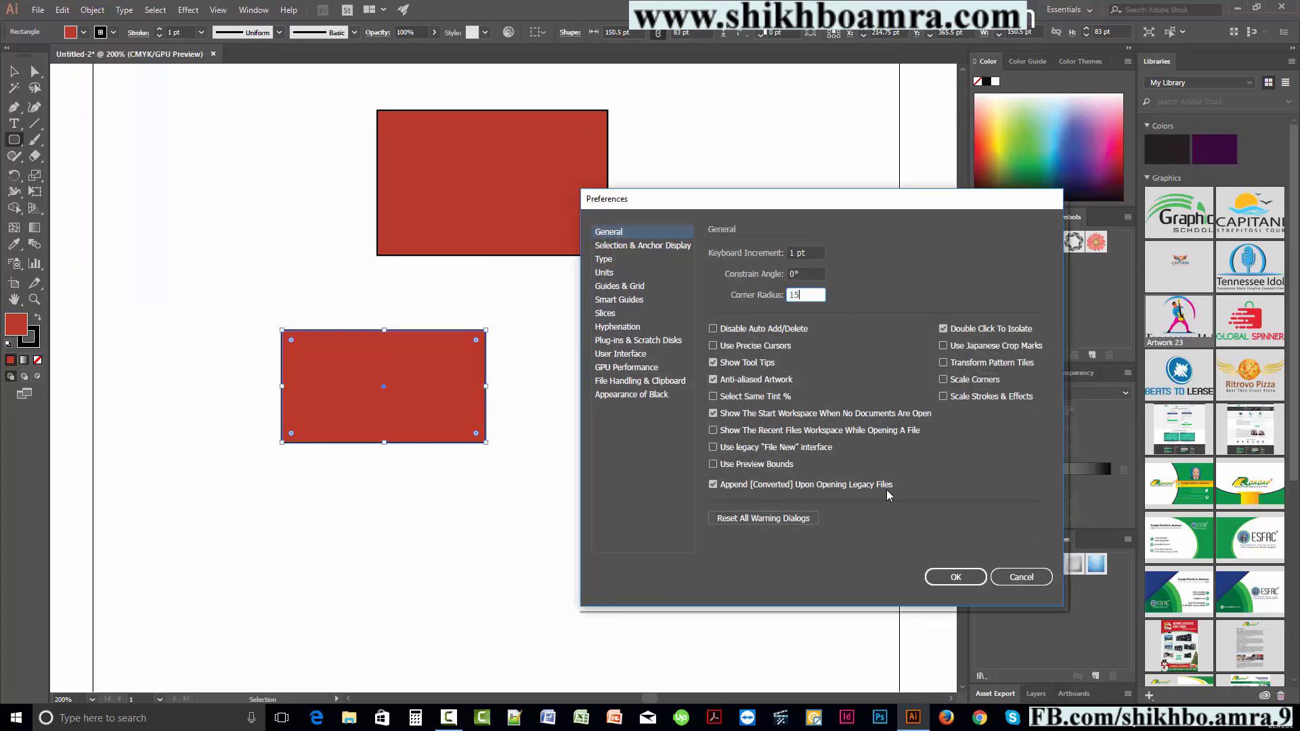
pyautogui.click(955, 577)
pyautogui.moveTo(580, 331); pyautogui.dragTo(777, 453)
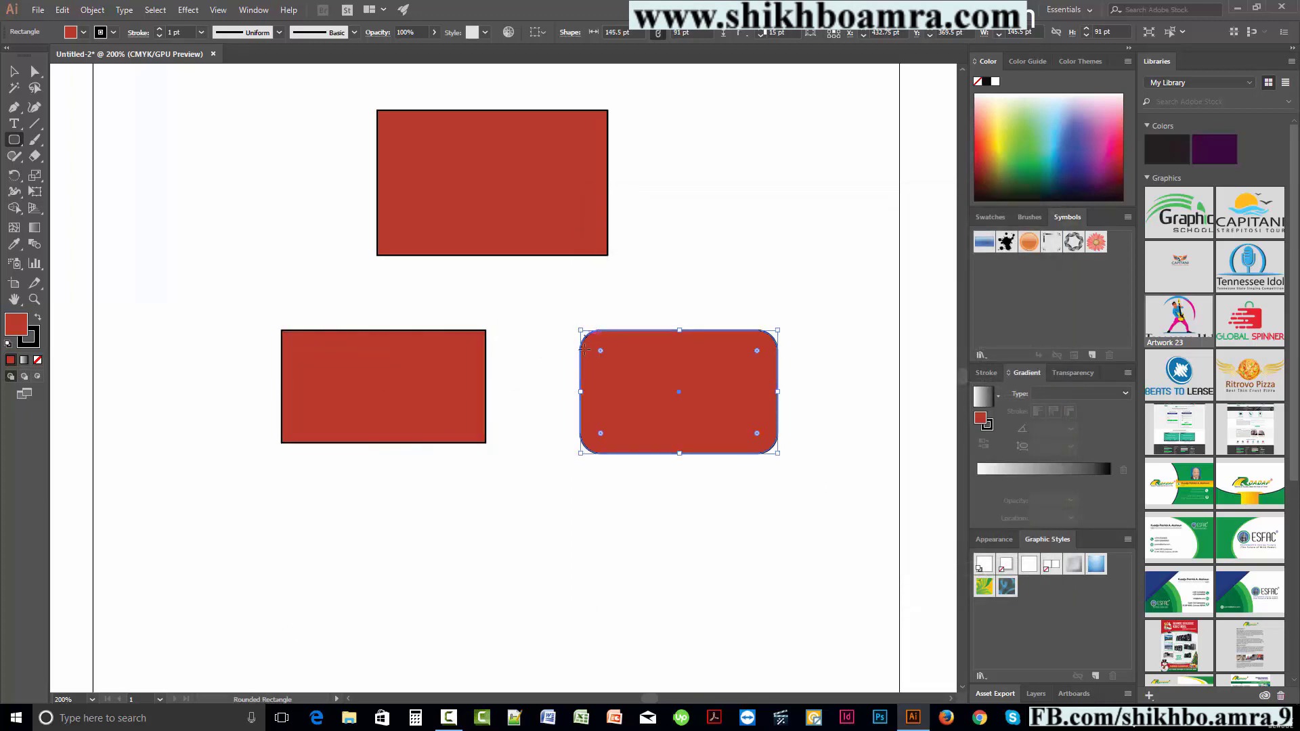
pyautogui.hotkey('ctrl', 'k')
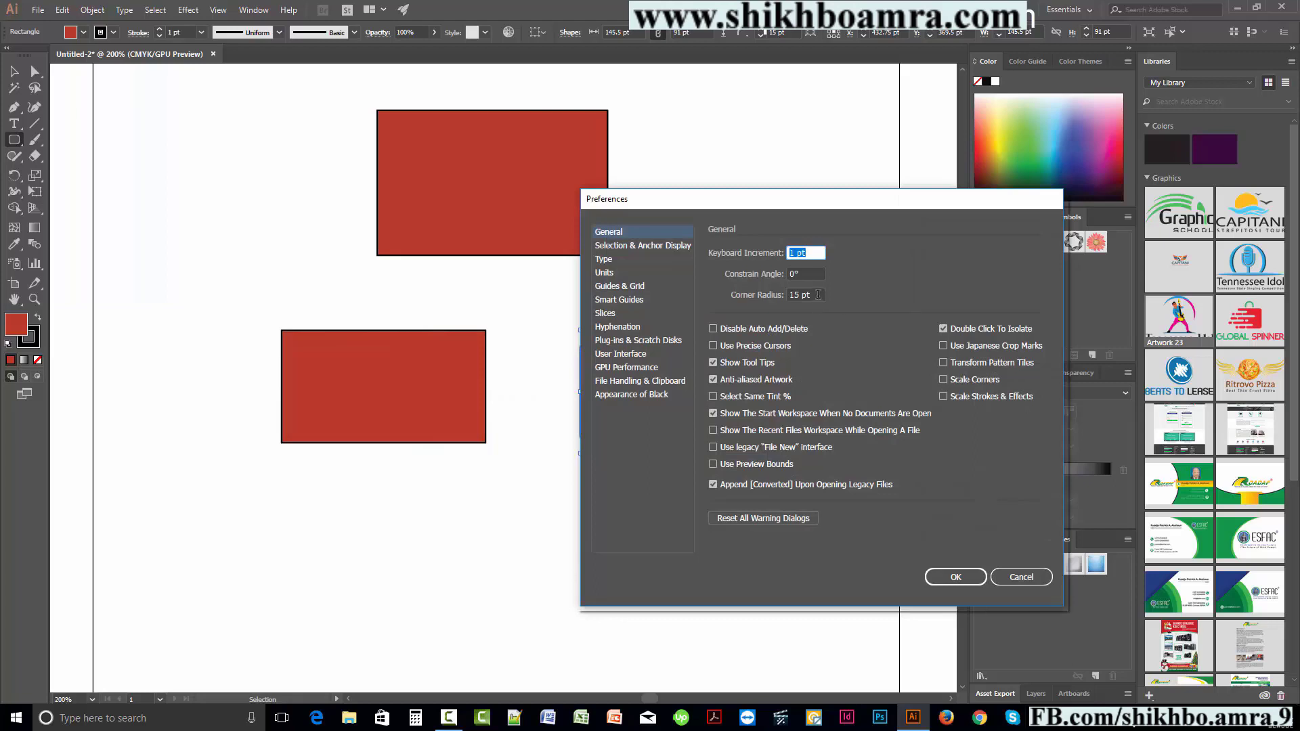
# - Close Preferences and draw another, more rounded rectangle below the others
pyautogui.click(815, 294)
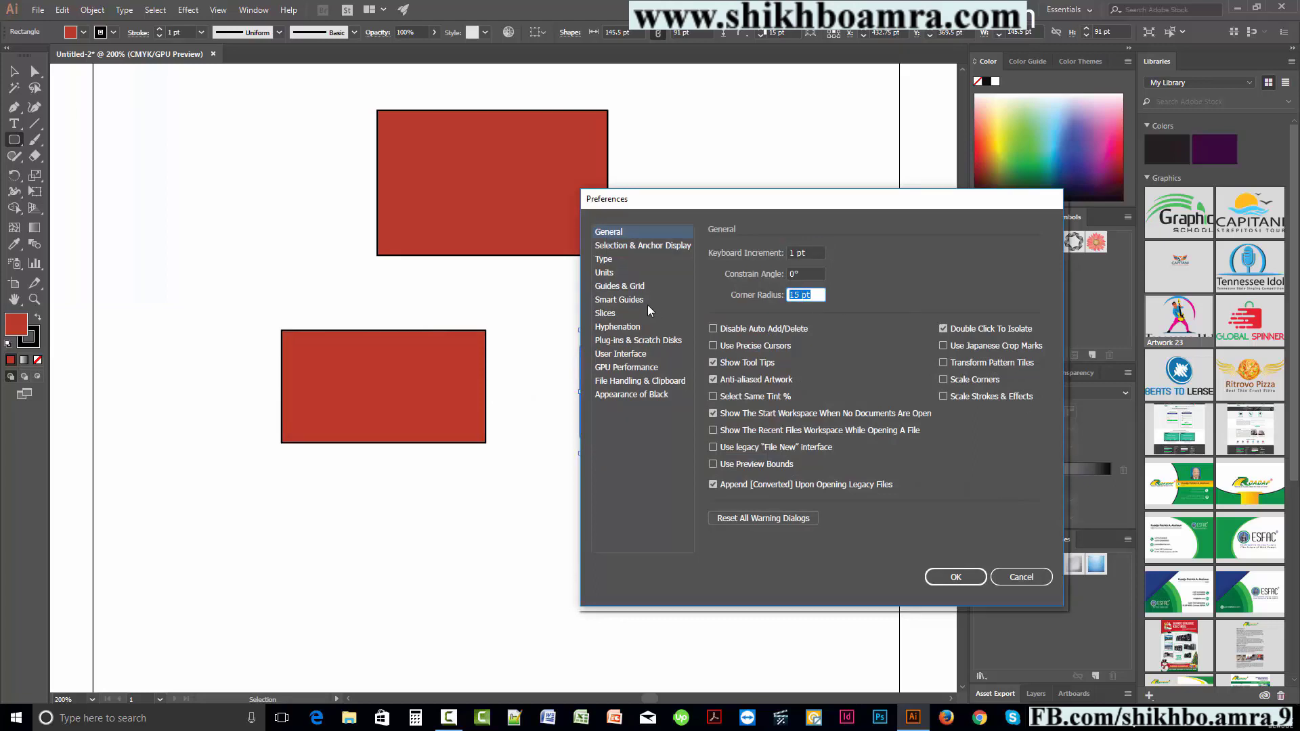
pyautogui.click(955, 577)
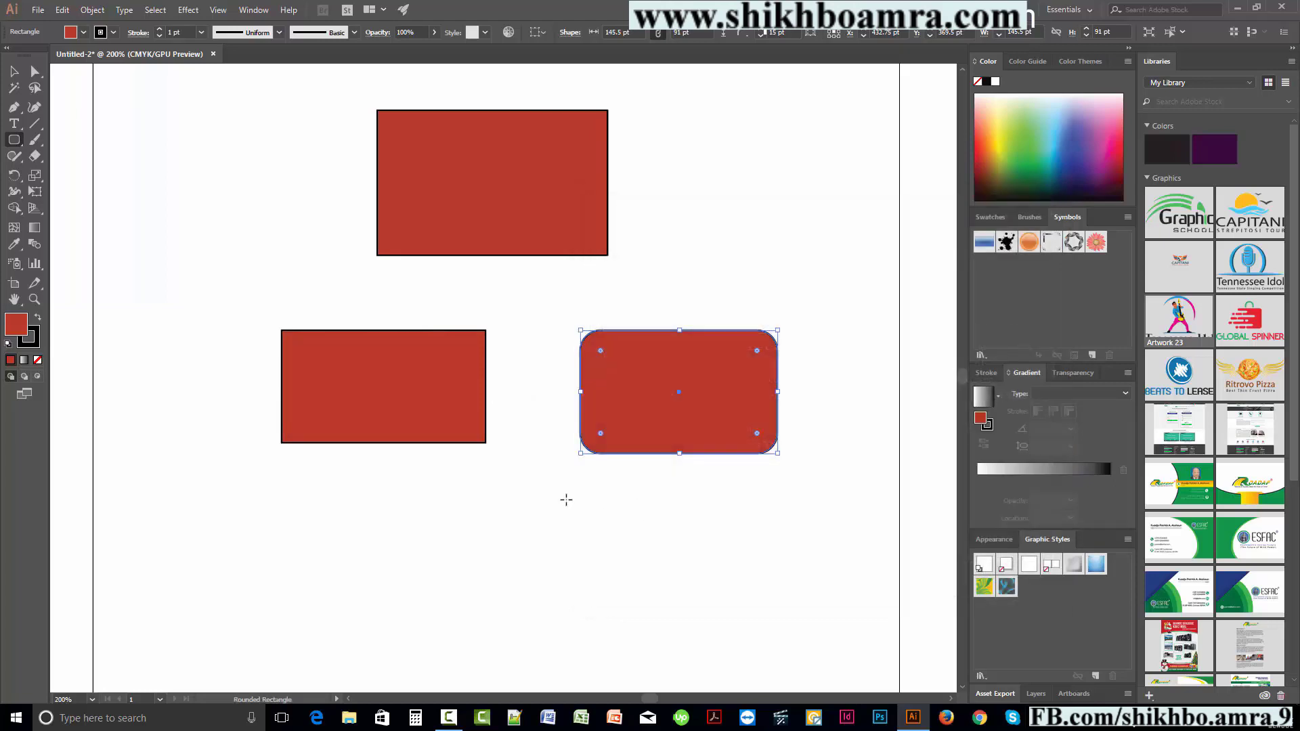
pyautogui.moveTo(584, 481); pyautogui.dragTo(811, 589)
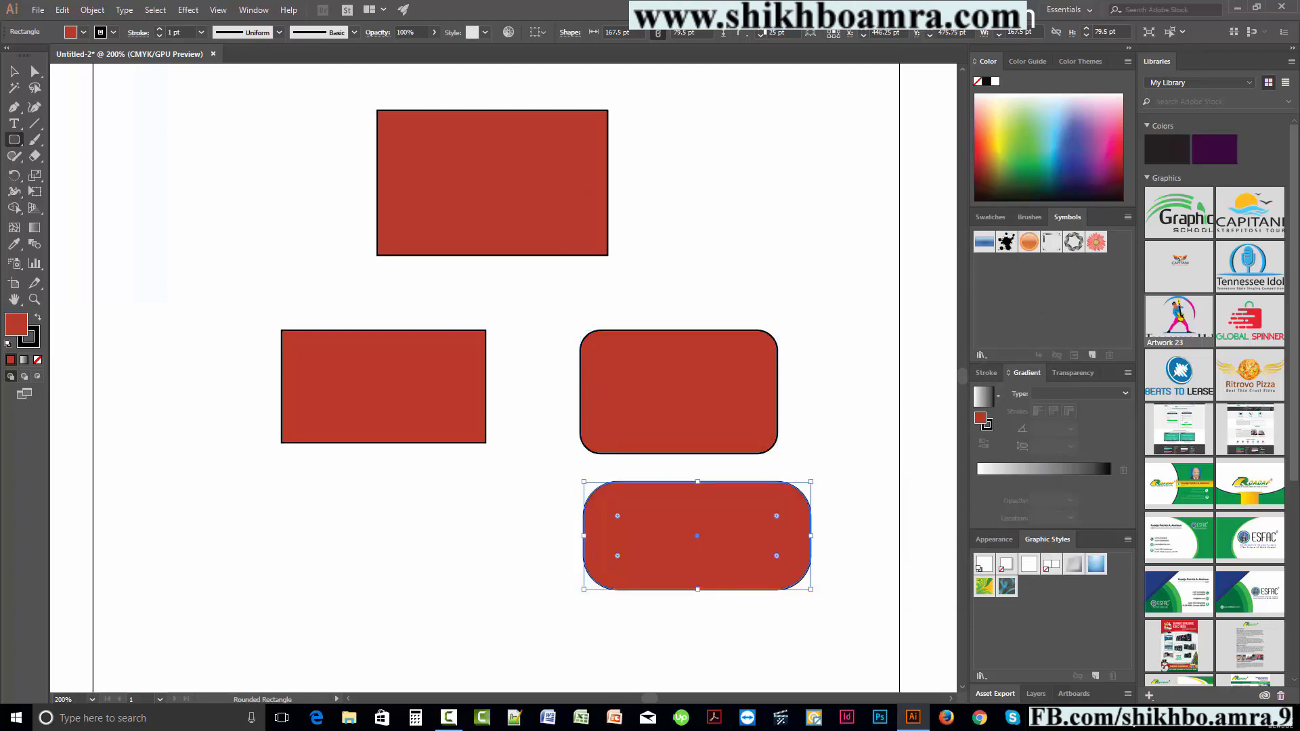
# - Rearrange the pill shape and the middle rounded rectangle with the Selection tool
pyautogui.click(13, 71)
pyautogui.click(387, 271)
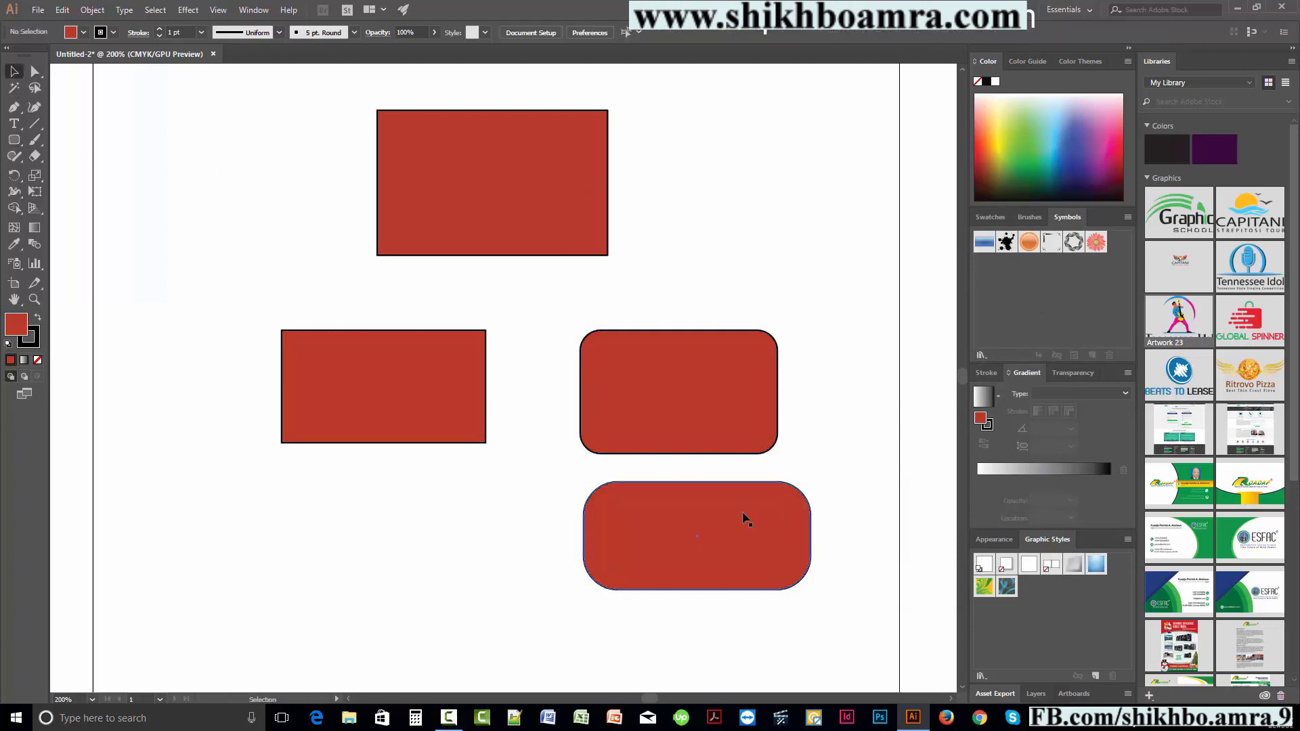
pyautogui.moveTo(745, 548); pyautogui.dragTo(787, 248)
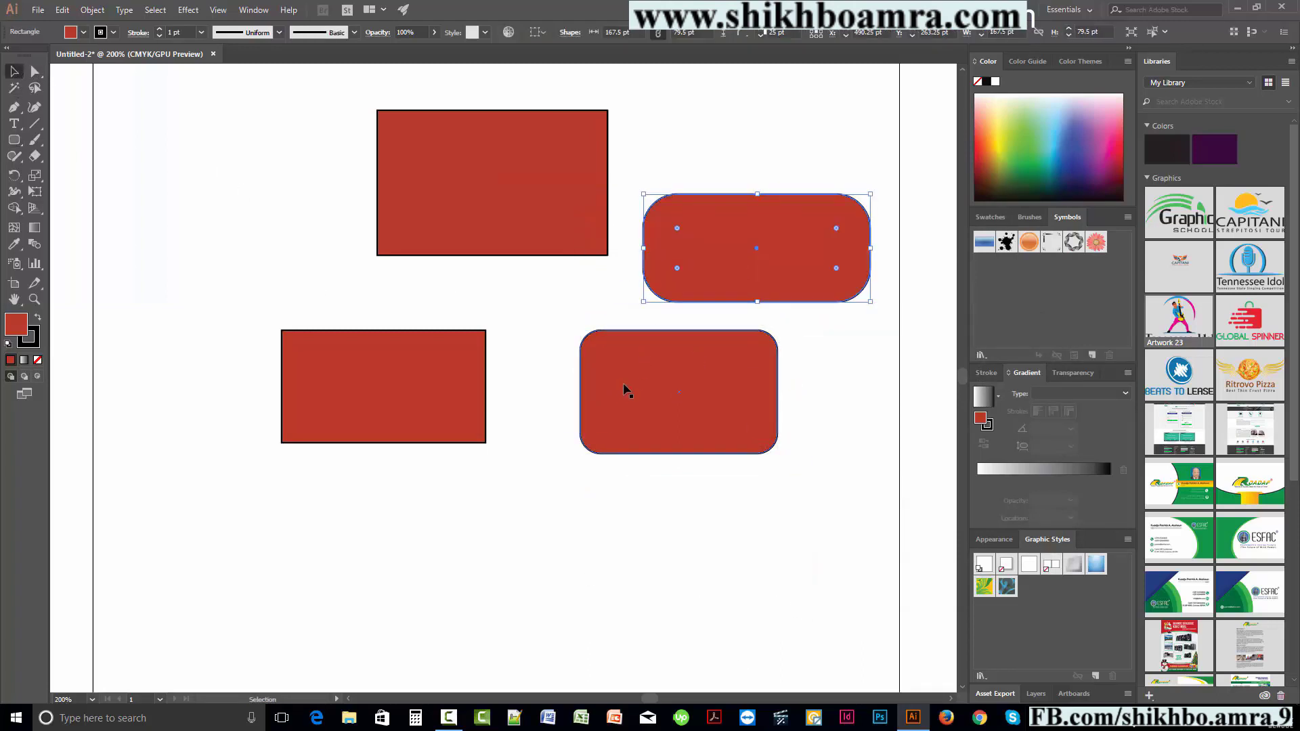
pyautogui.moveTo(624, 389); pyautogui.dragTo(619, 458)
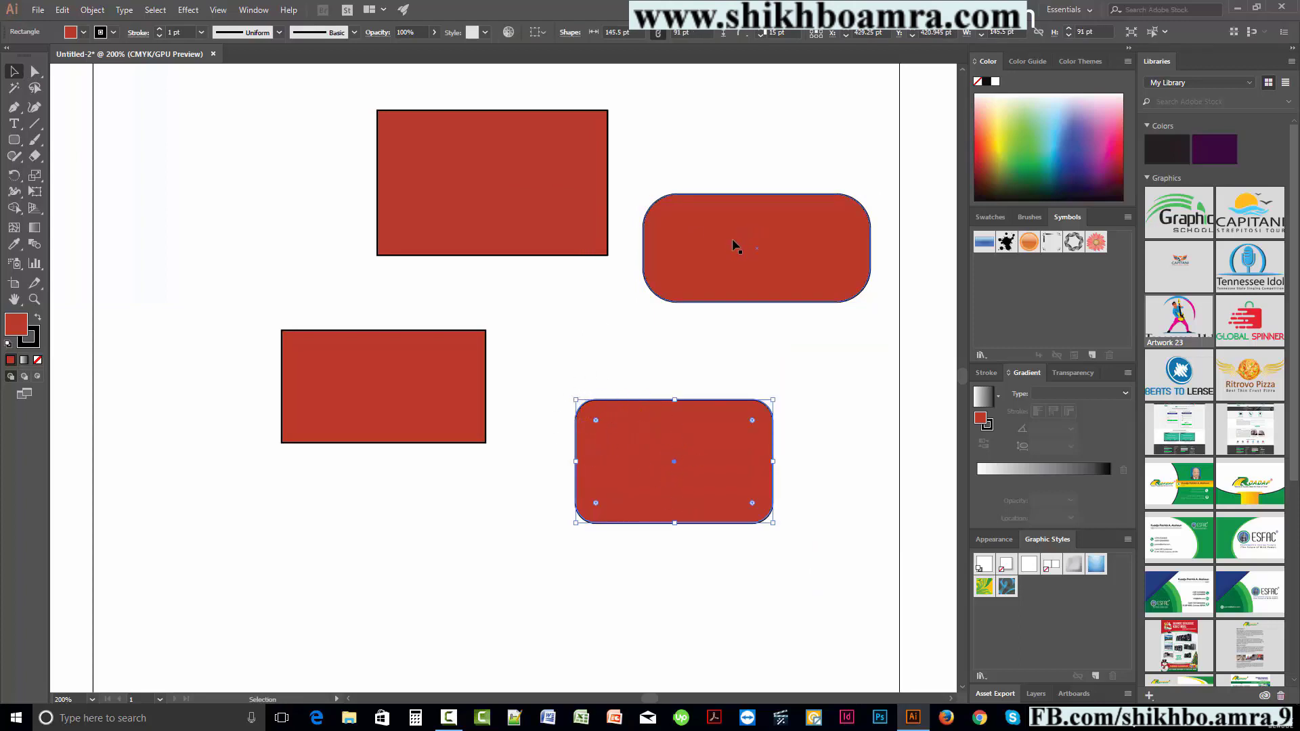
pyautogui.moveTo(735, 245); pyautogui.dragTo(725, 287)
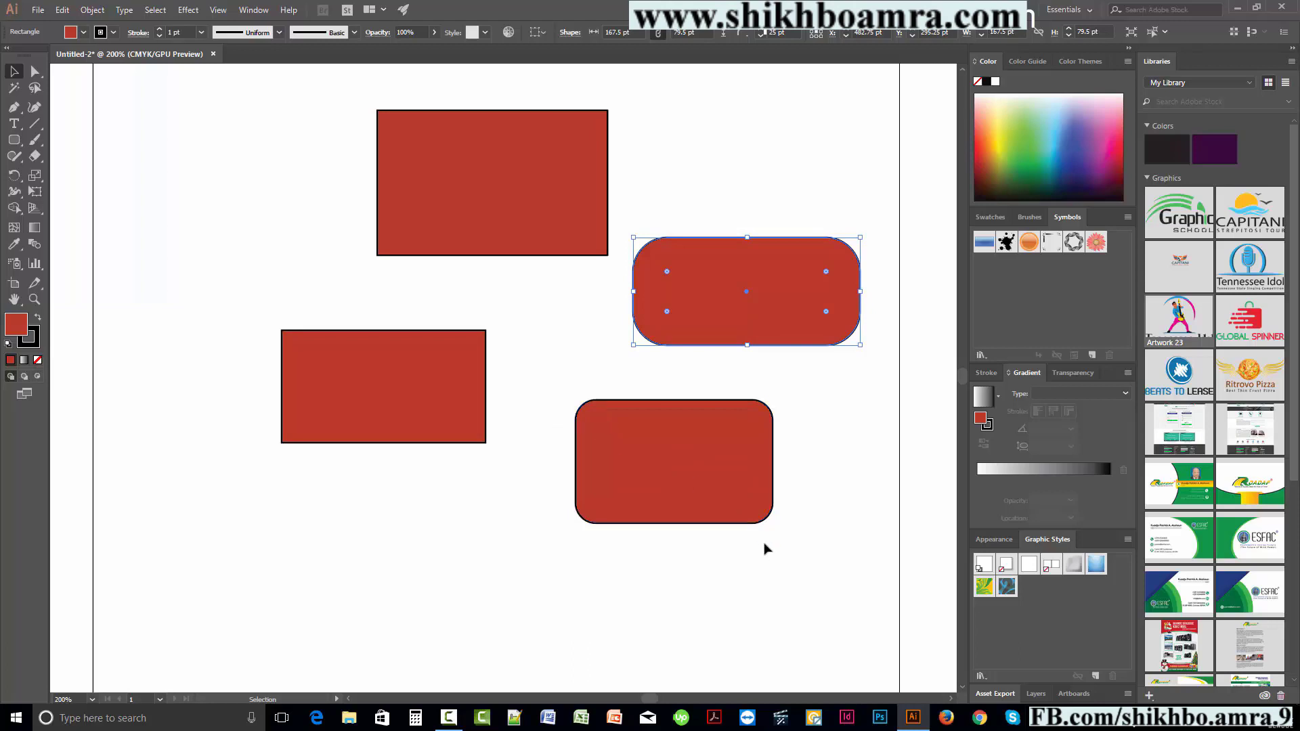
# - Marquee-select the three added shapes, delete them, and reopen the general preferences
pyautogui.moveTo(799, 594); pyautogui.dragTo(275, 323)
pyautogui.press('Delete')
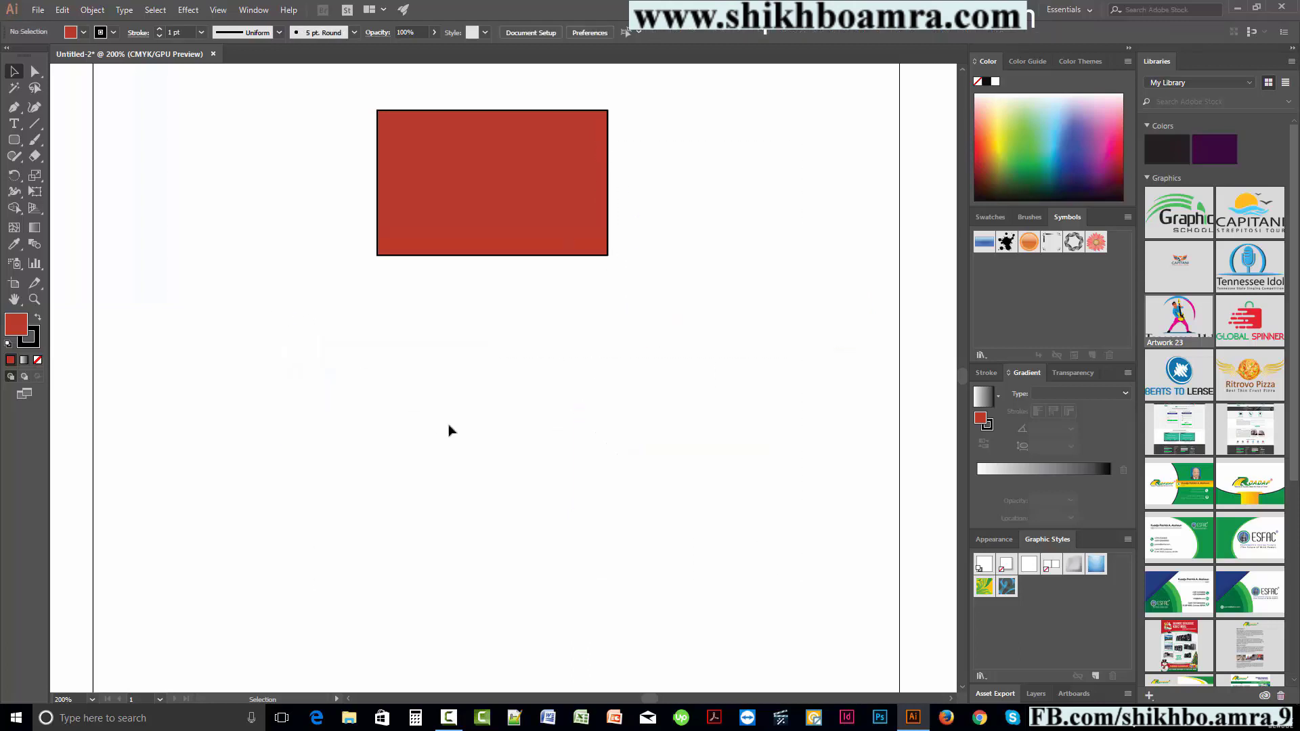
pyautogui.hotkey('ctrl', 'k')
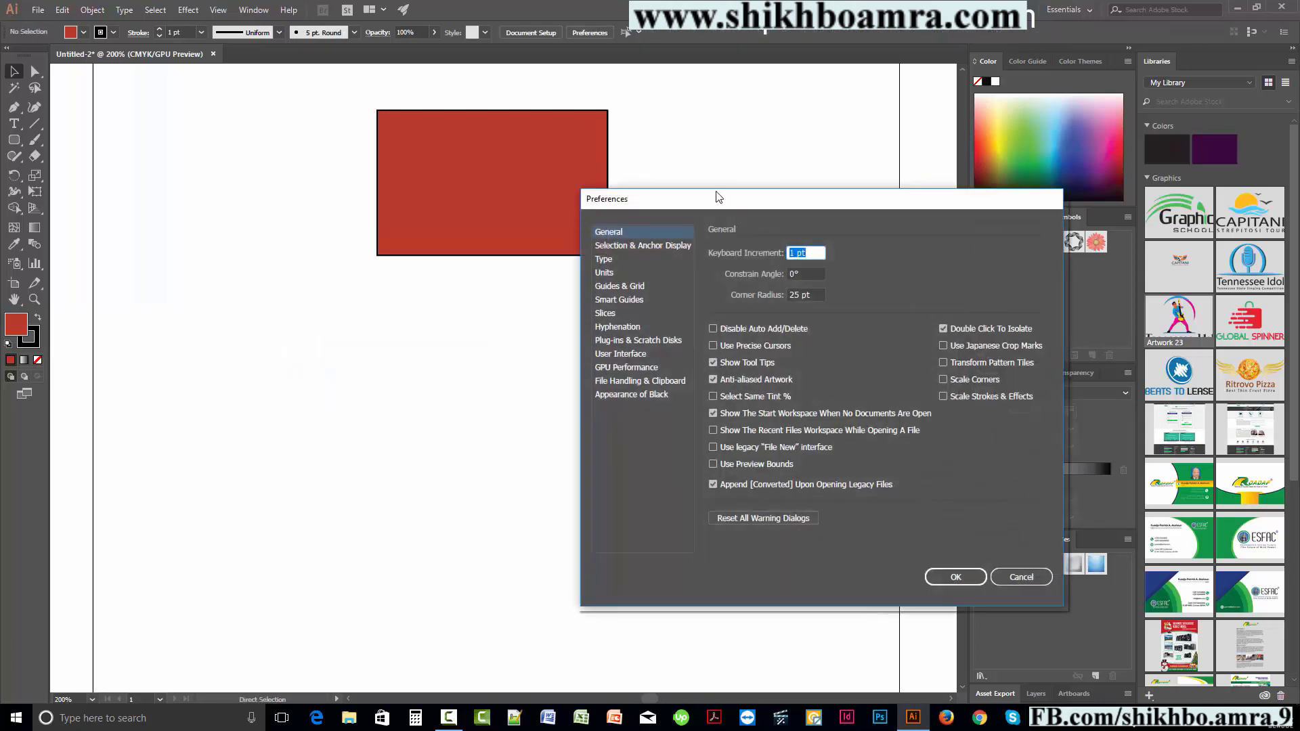
# - Choose the first handle display style in Selection & Anchor Display, then view the Type settings
pyautogui.moveTo(717, 196); pyautogui.dragTo(691, 217)
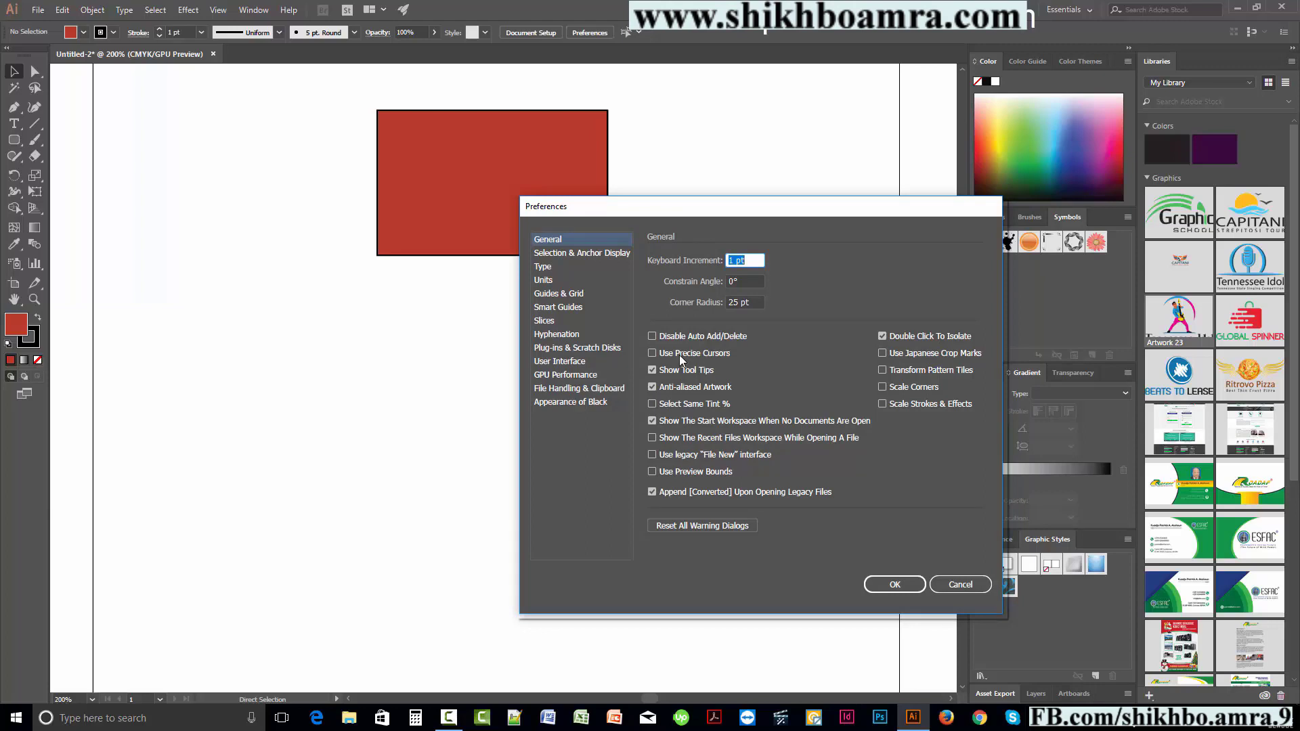
pyautogui.click(574, 250)
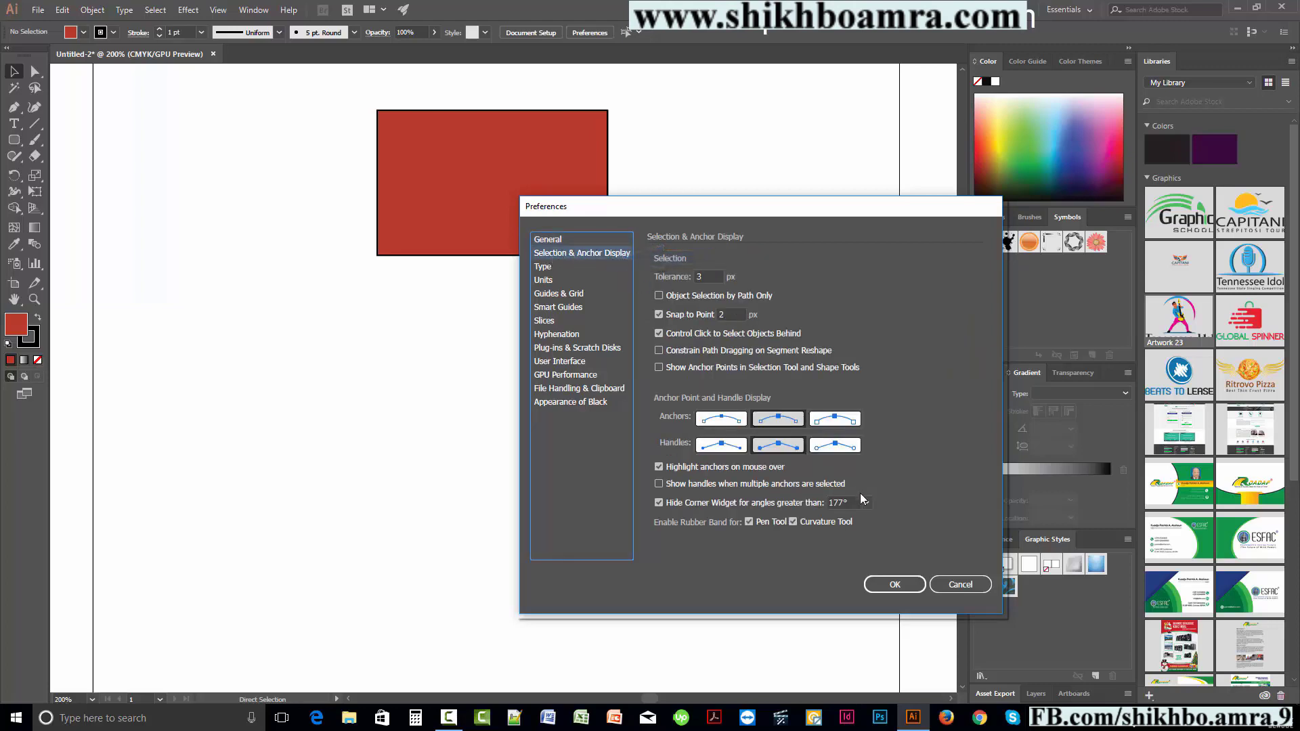
pyautogui.click(701, 421)
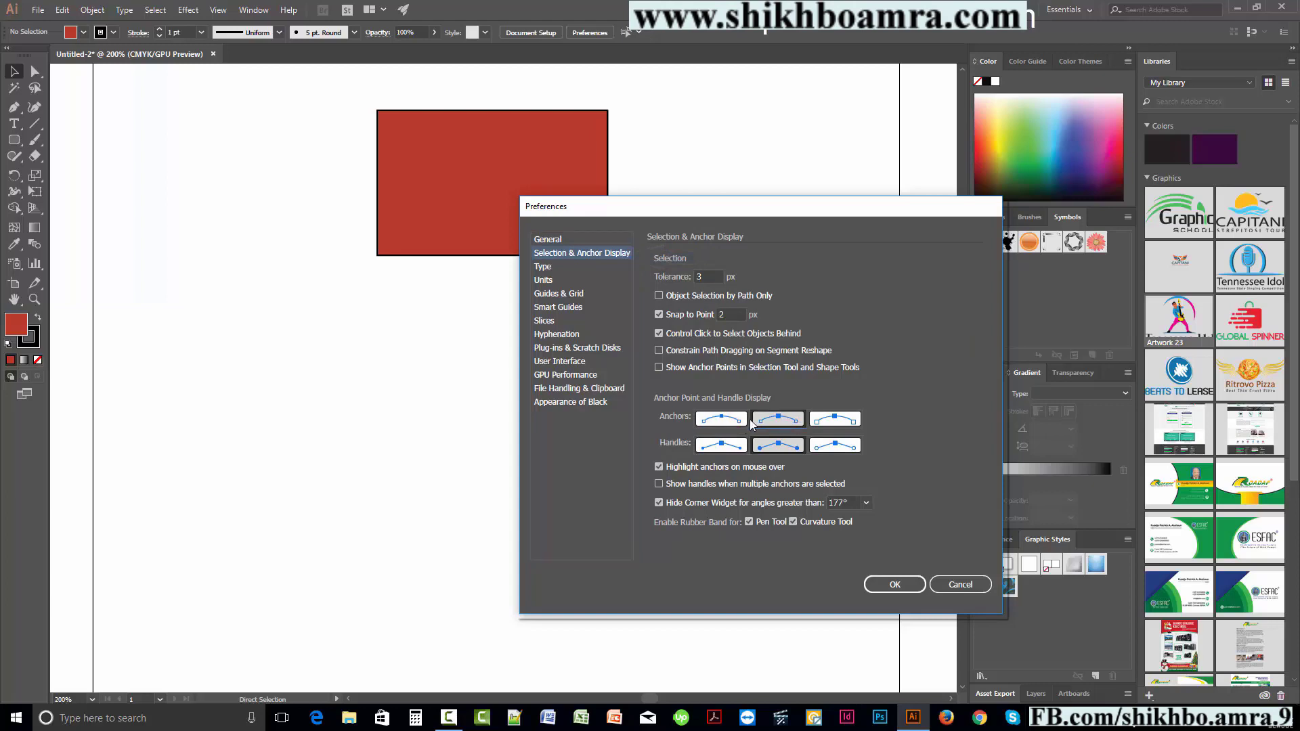
pyautogui.click(719, 448)
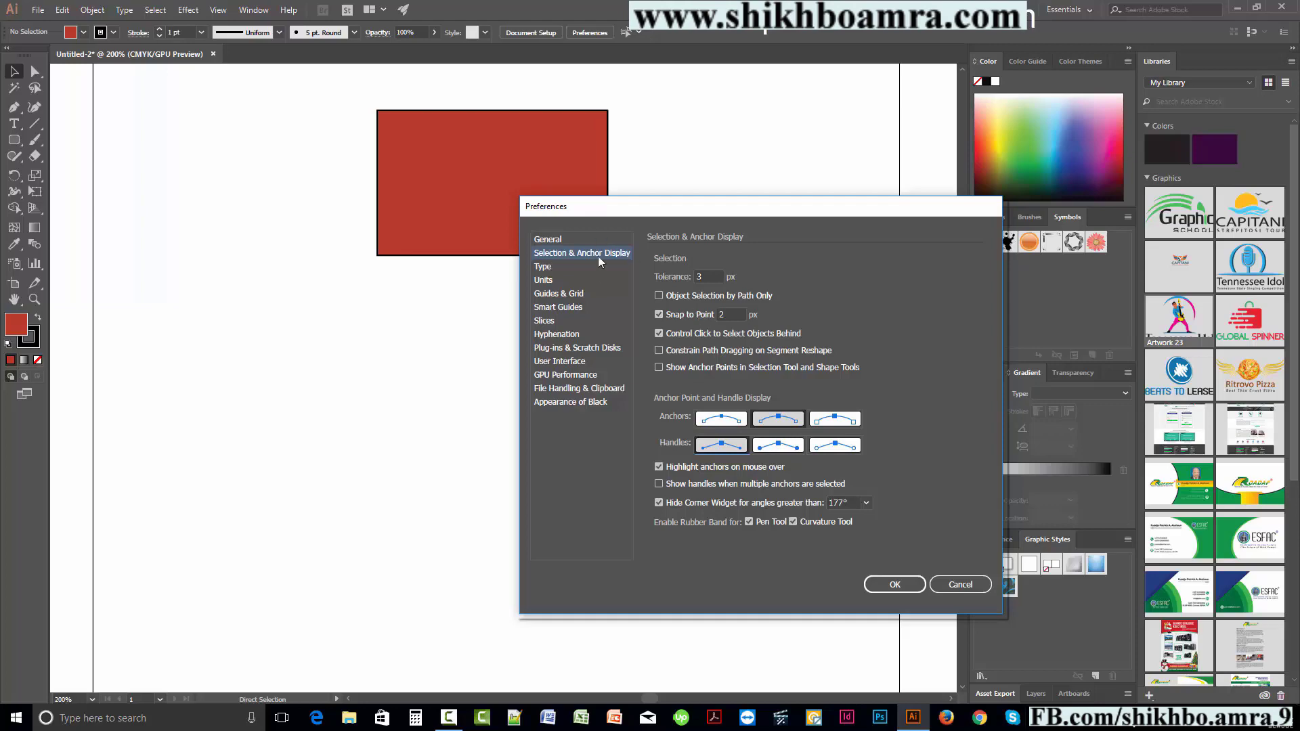
pyautogui.click(559, 267)
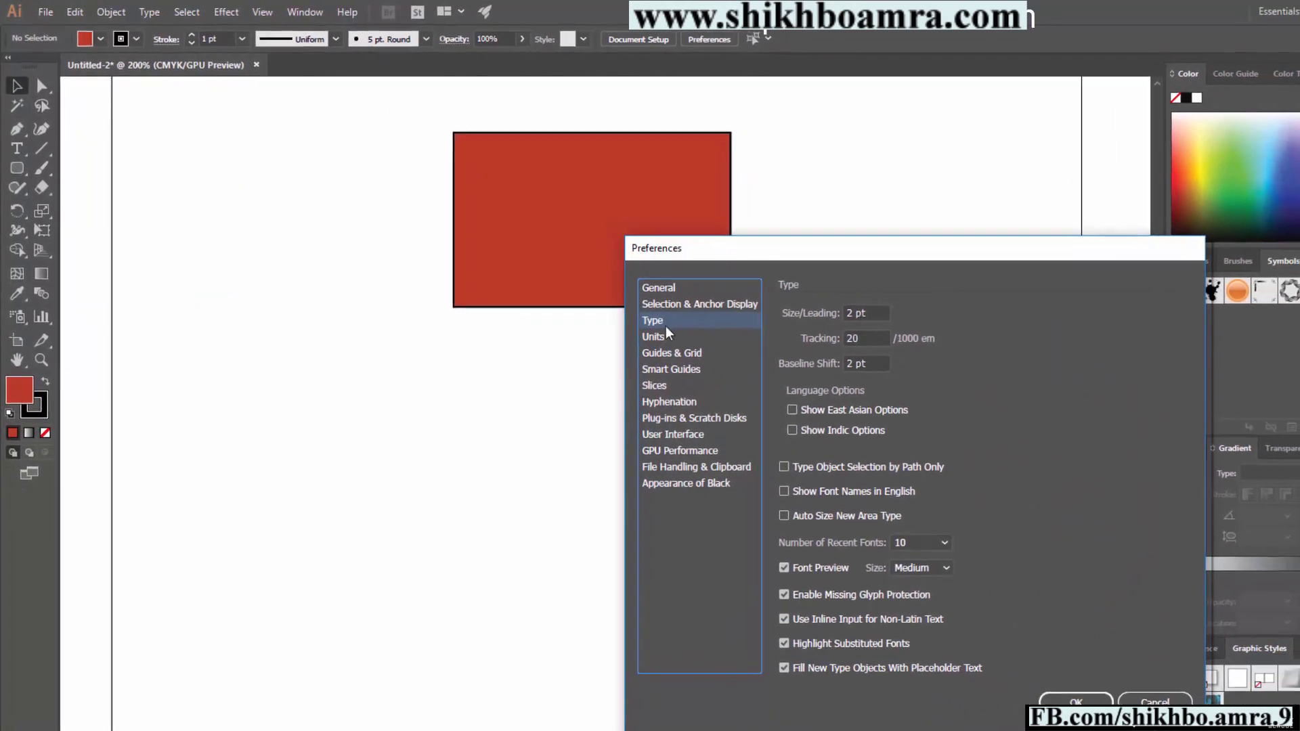
# - In Units, keep Type, Stroke and General measurements all set to Points
pyautogui.click(645, 332)
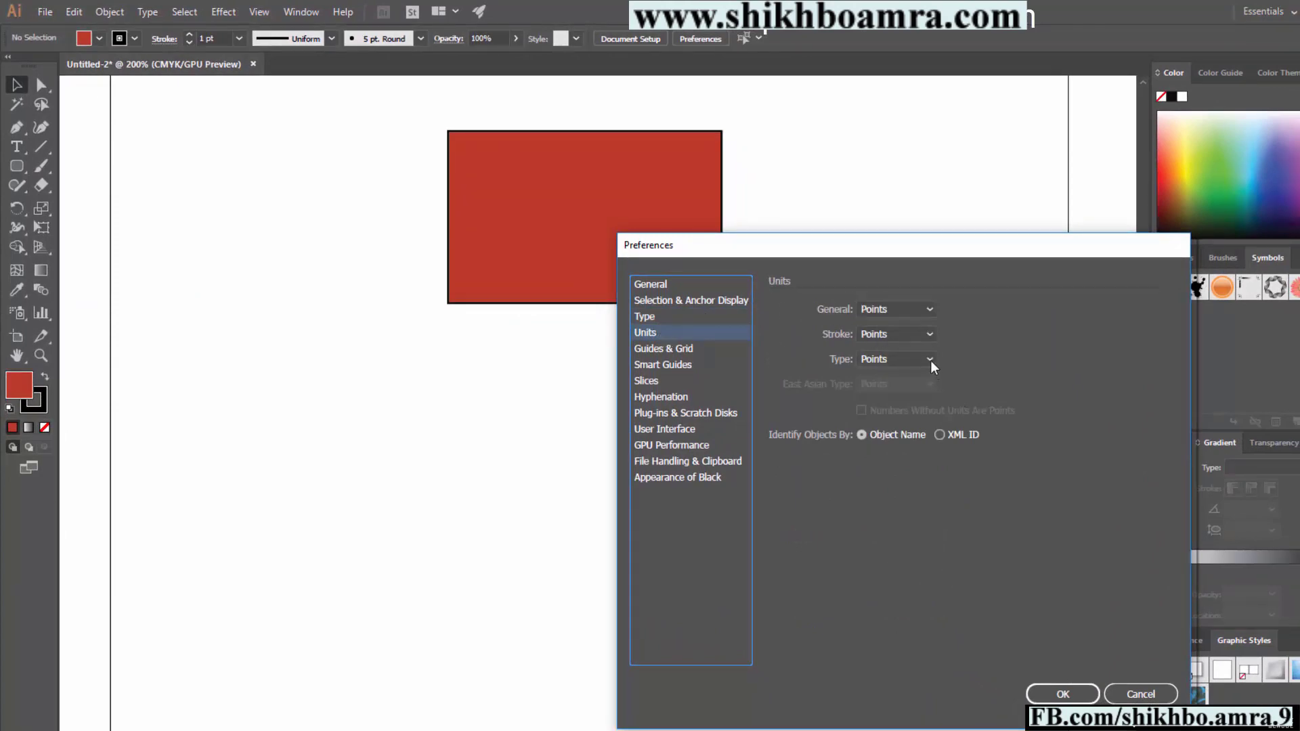
pyautogui.click(900, 361)
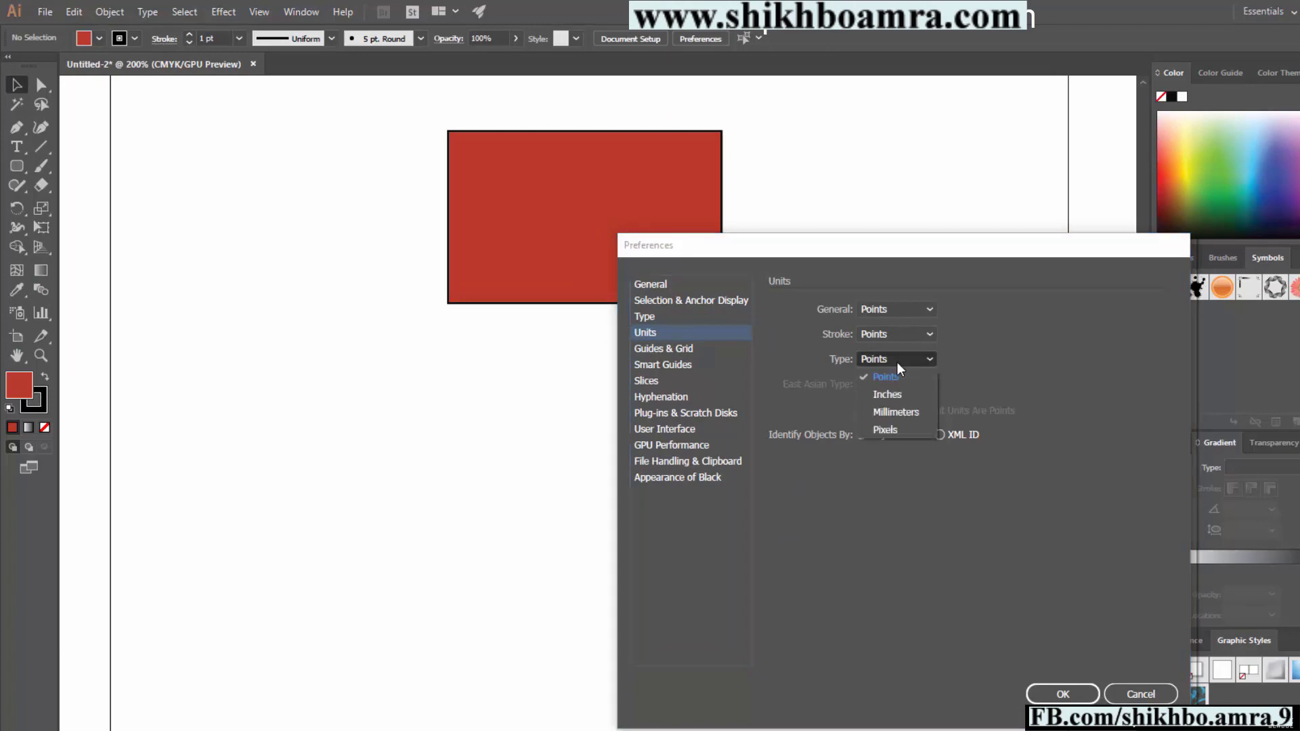
pyautogui.click(899, 368)
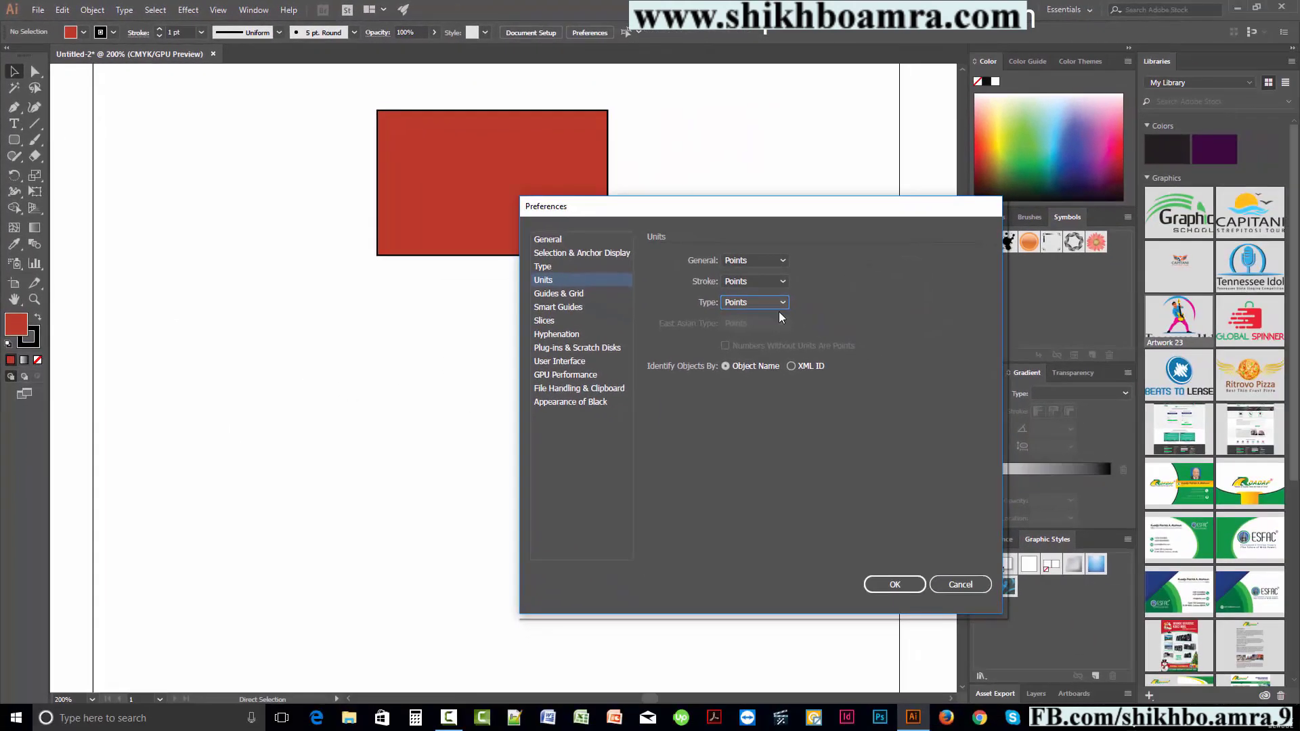
pyautogui.click(743, 300)
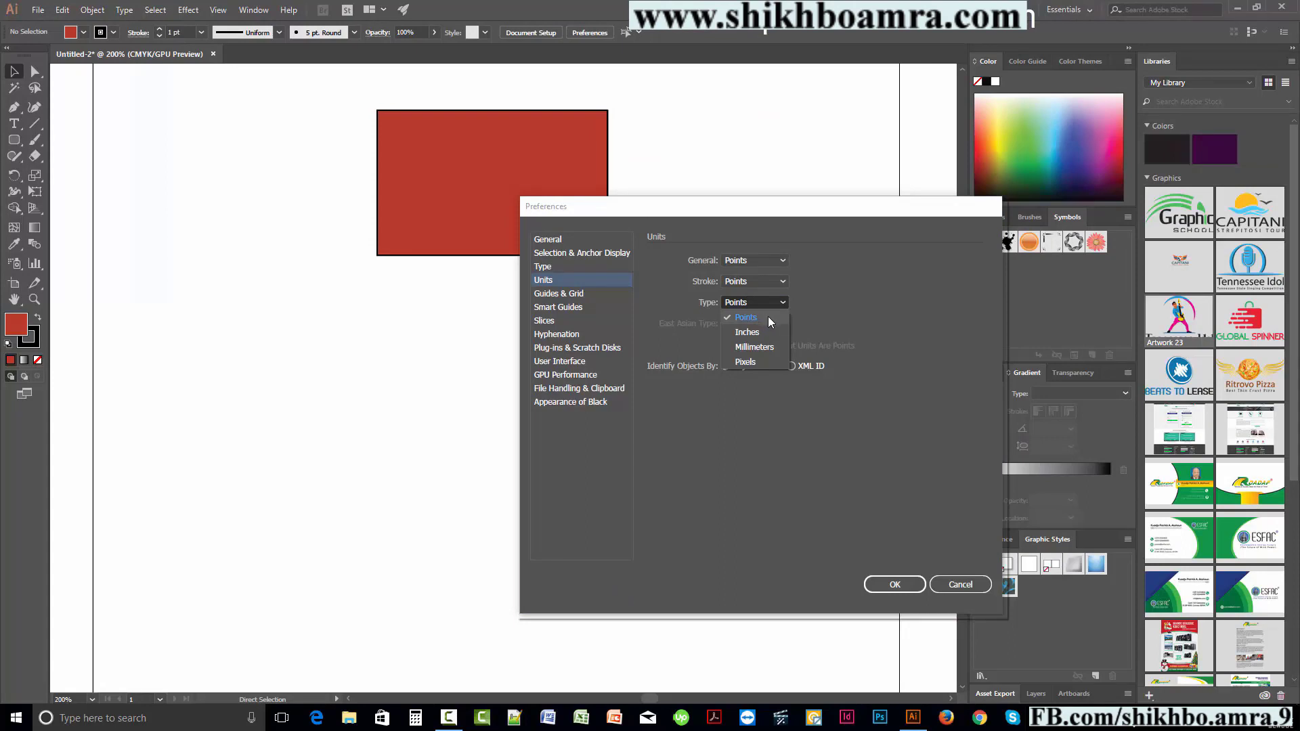
pyautogui.click(767, 316)
pyautogui.click(748, 281)
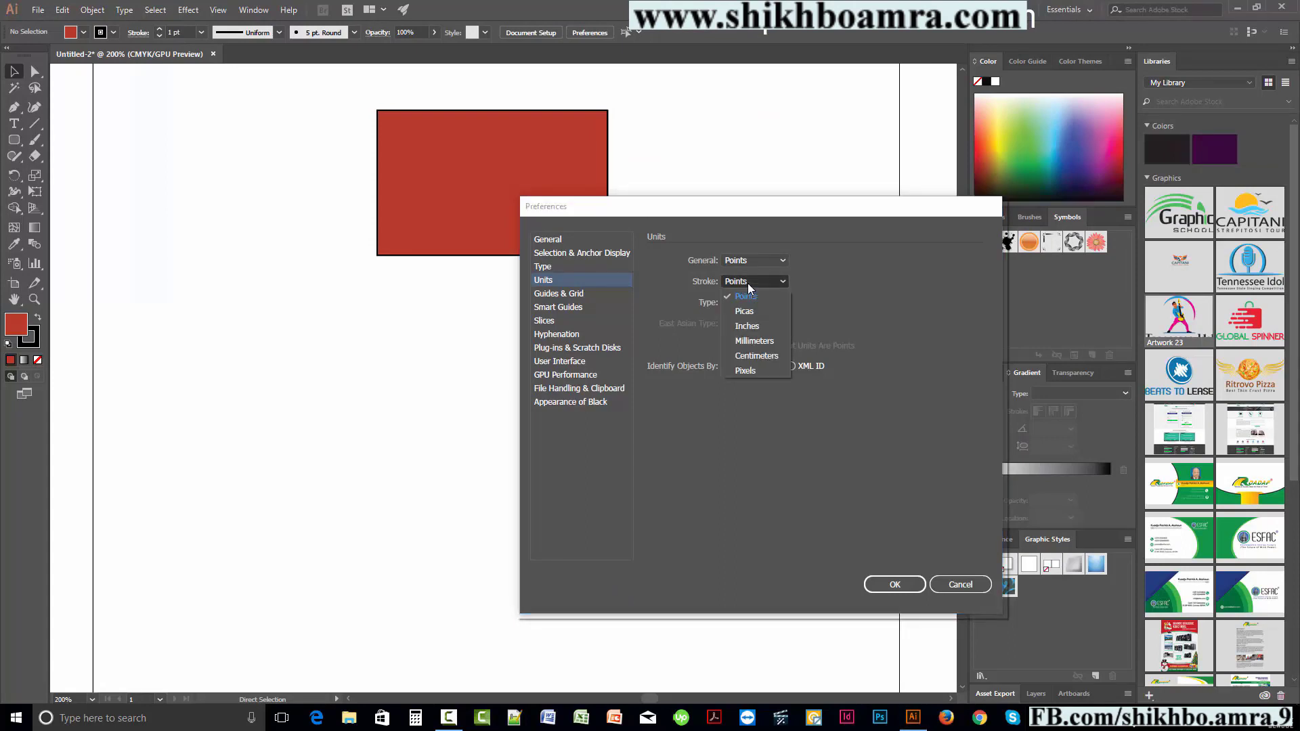
pyautogui.click(747, 282)
pyautogui.click(753, 262)
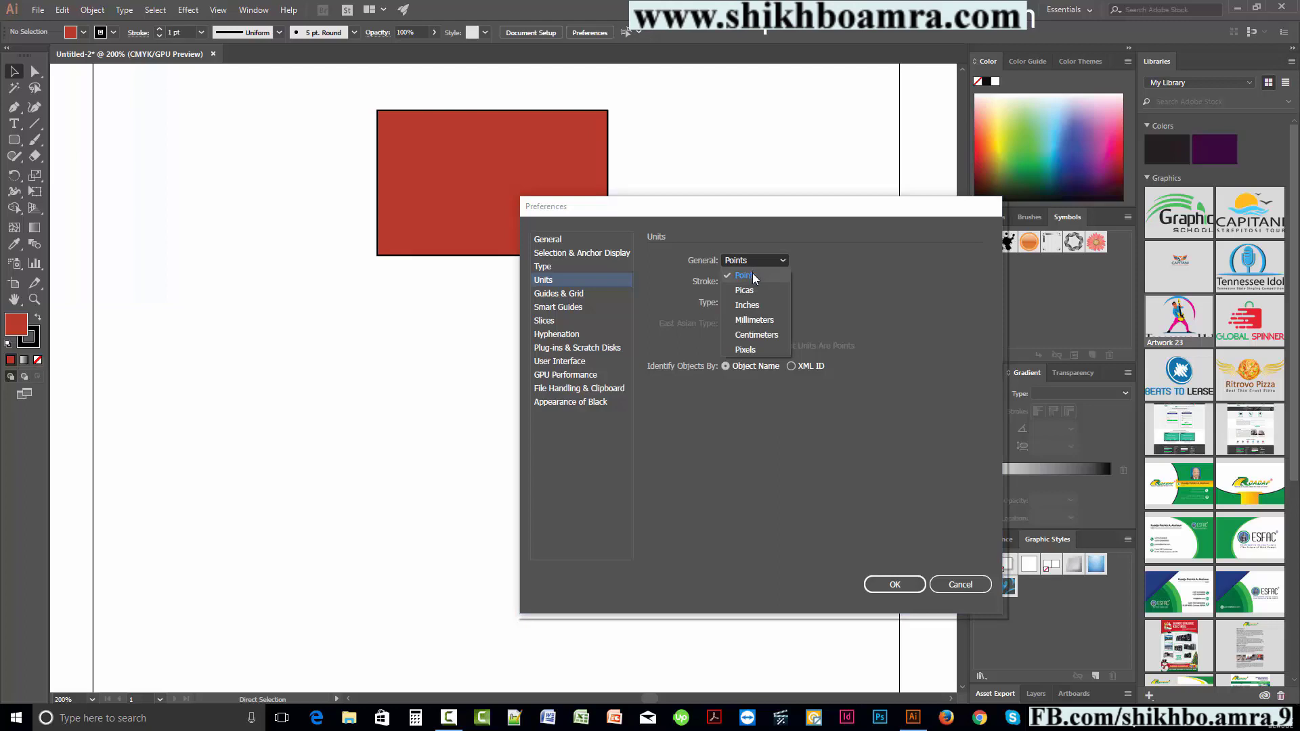
pyautogui.click(753, 274)
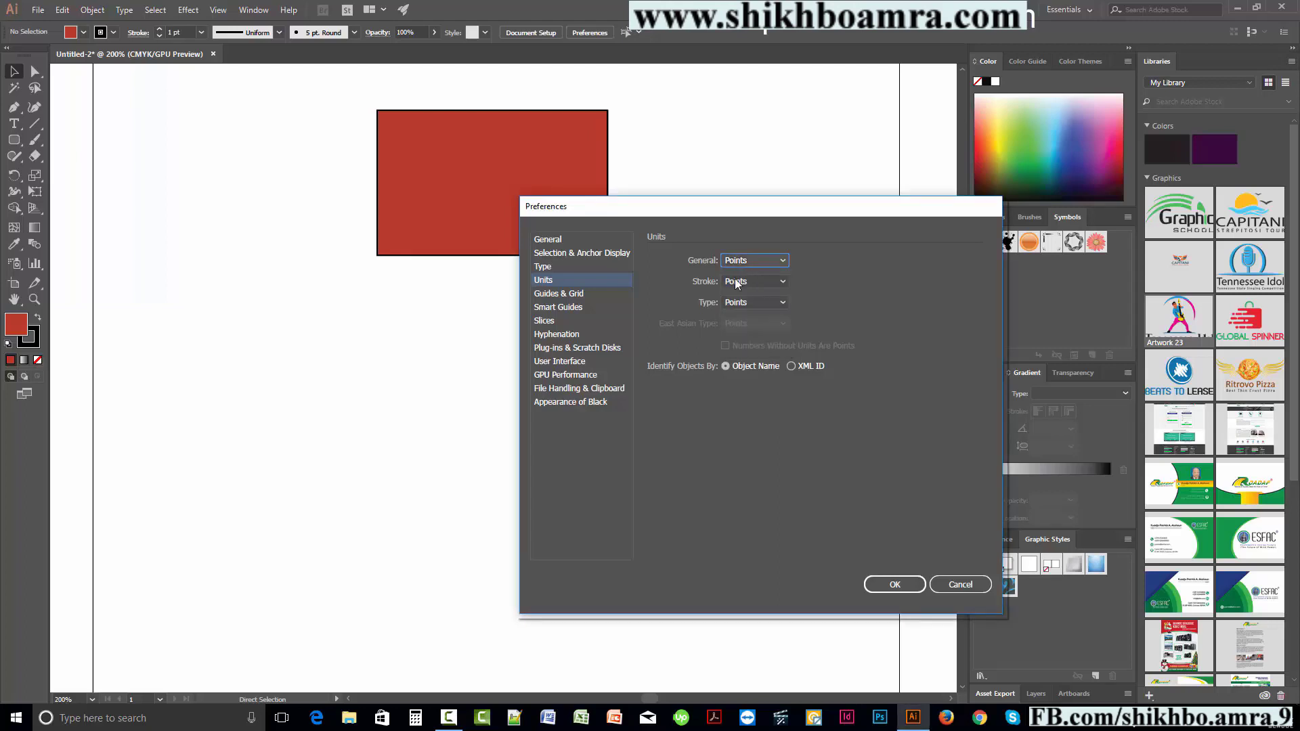
# - Review the Guides & Grid settings and close Preferences with OK
pyautogui.click(589, 294)
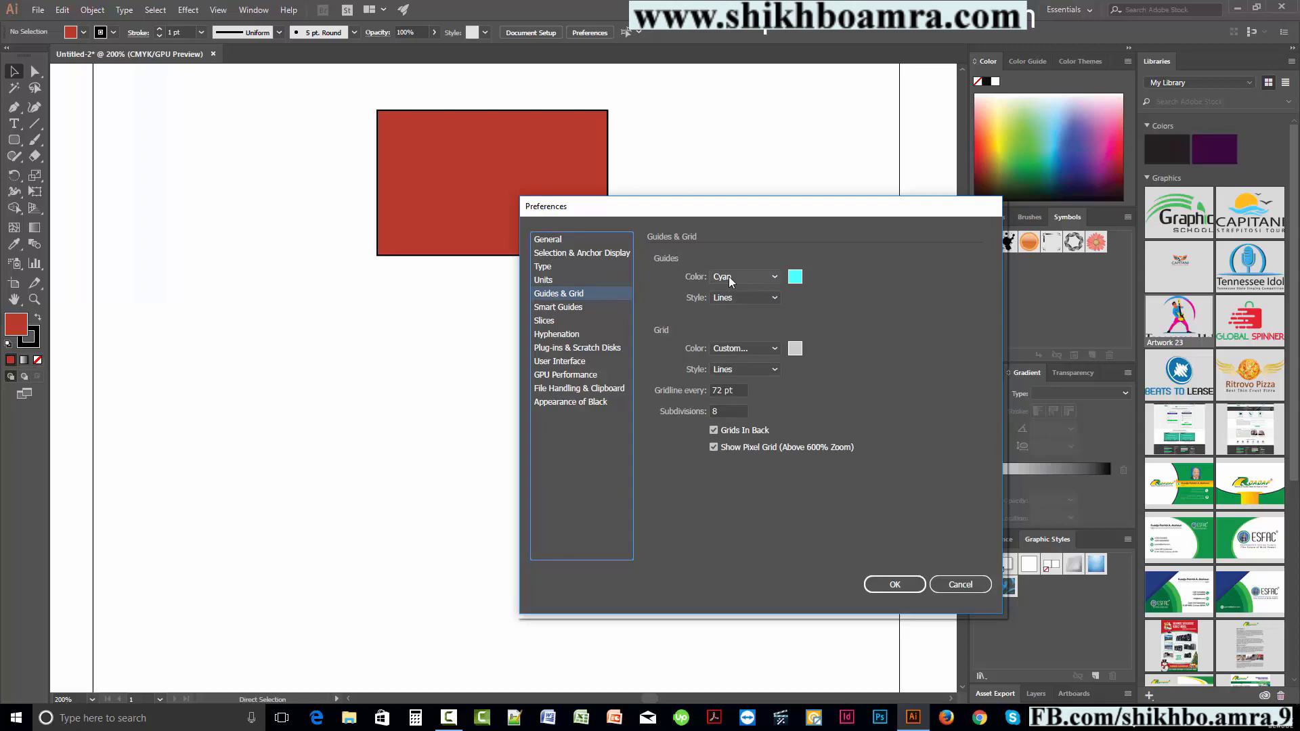
pyautogui.hotkey('ctrl', 'Tab')
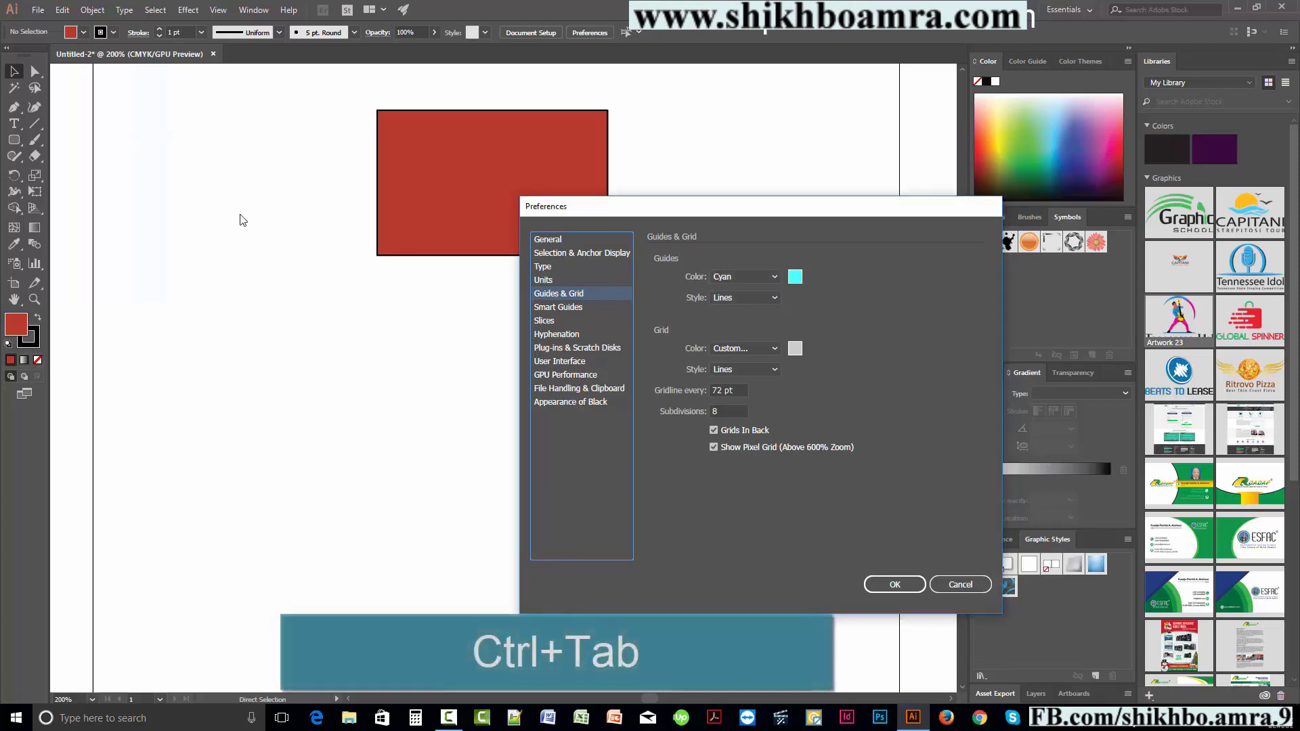
pyautogui.click(918, 578)
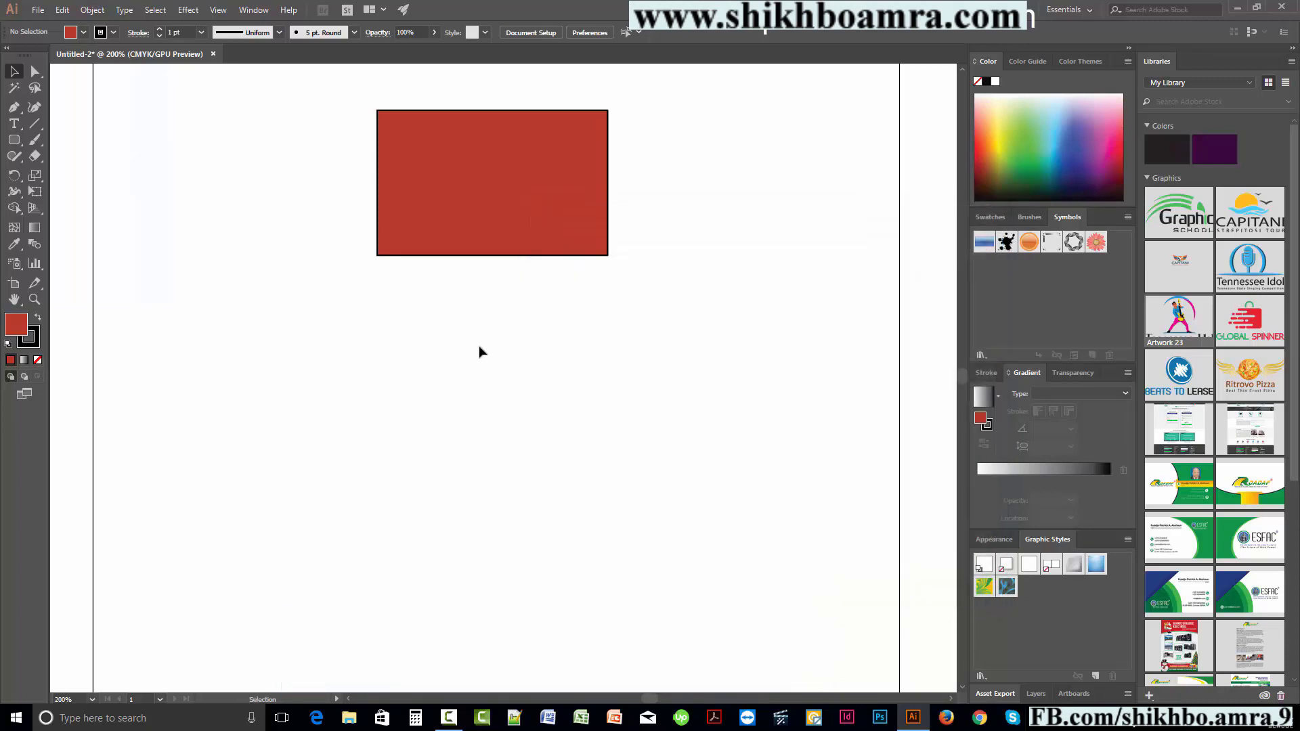
# - Show rulers and add a horizontal guide below and a vertical guide left of the rectangle
pyautogui.hotkey('ctrl', 'r')
pyautogui.moveTo(315, 71); pyautogui.dragTo(426, 379)
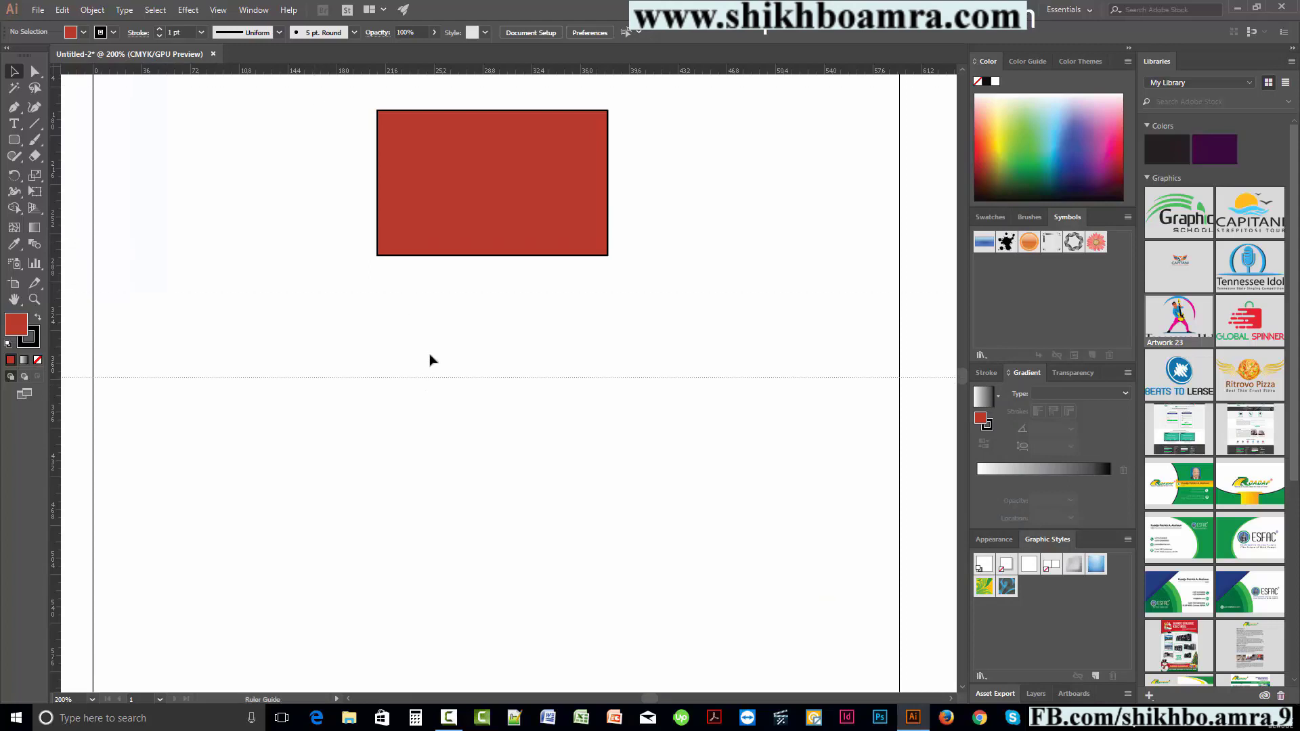
pyautogui.moveTo(55, 357); pyautogui.dragTo(276, 372)
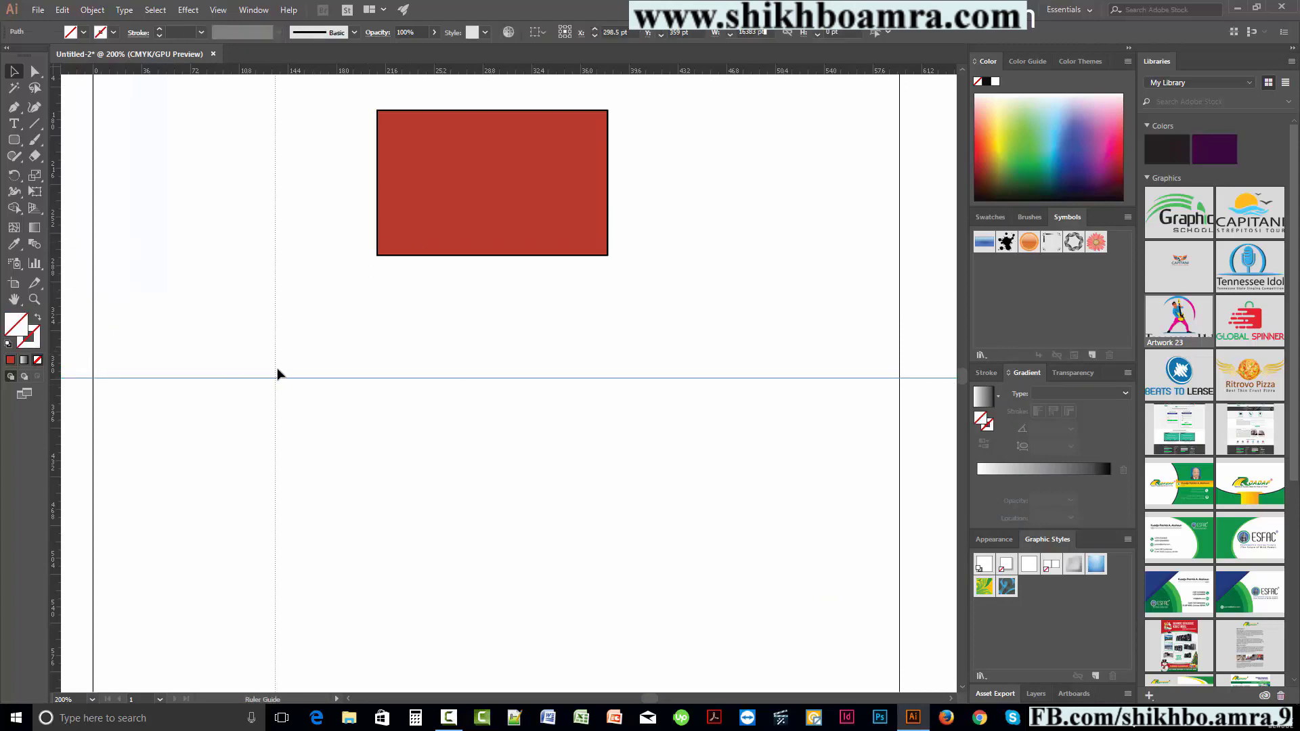
# - Marquee-select the new guides, then reselect only the horizontal guide
pyautogui.moveTo(179, 288); pyautogui.dragTo(342, 443)
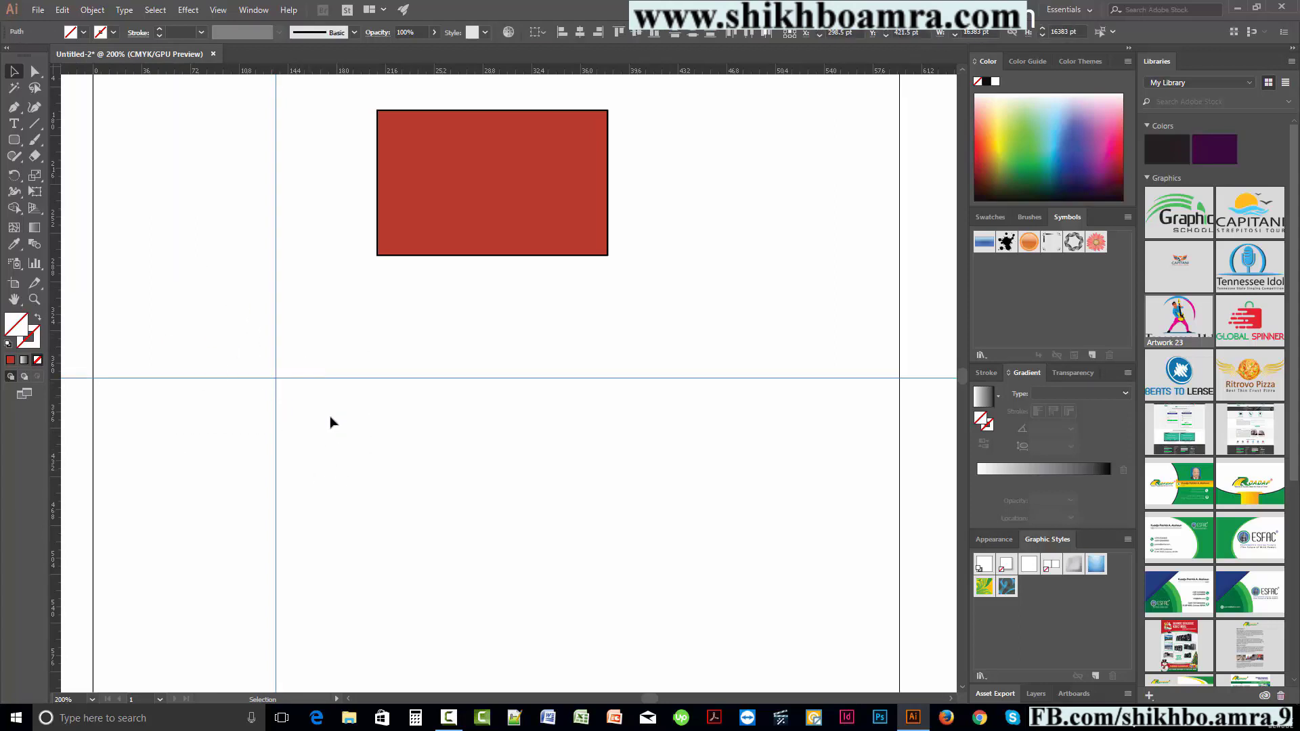
pyautogui.click(346, 428)
pyautogui.moveTo(413, 464); pyautogui.dragTo(414, 379)
pyautogui.click(426, 478)
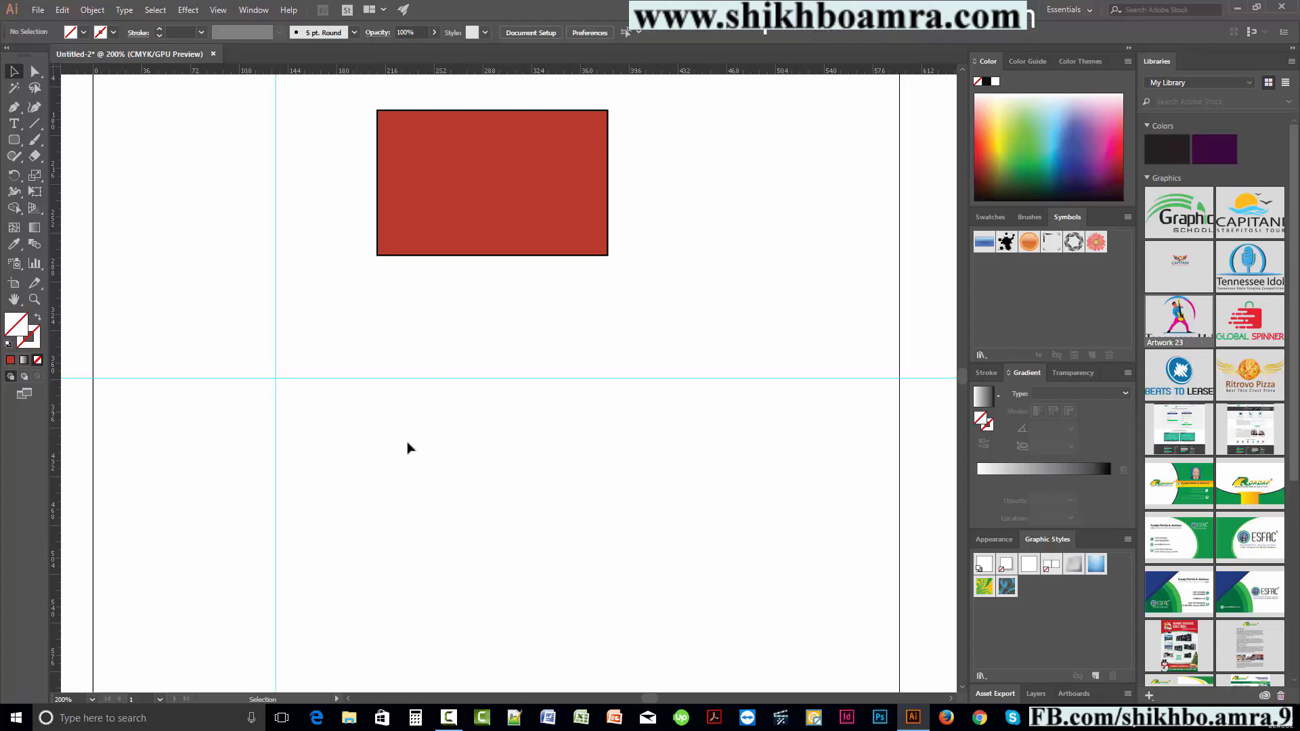
pyautogui.moveTo(406, 447); pyautogui.dragTo(380, 351)
# - Set the guide colour to Light Red with Lines style, then marquee-select both guides
pyautogui.hotkey('ctrl', 'k')
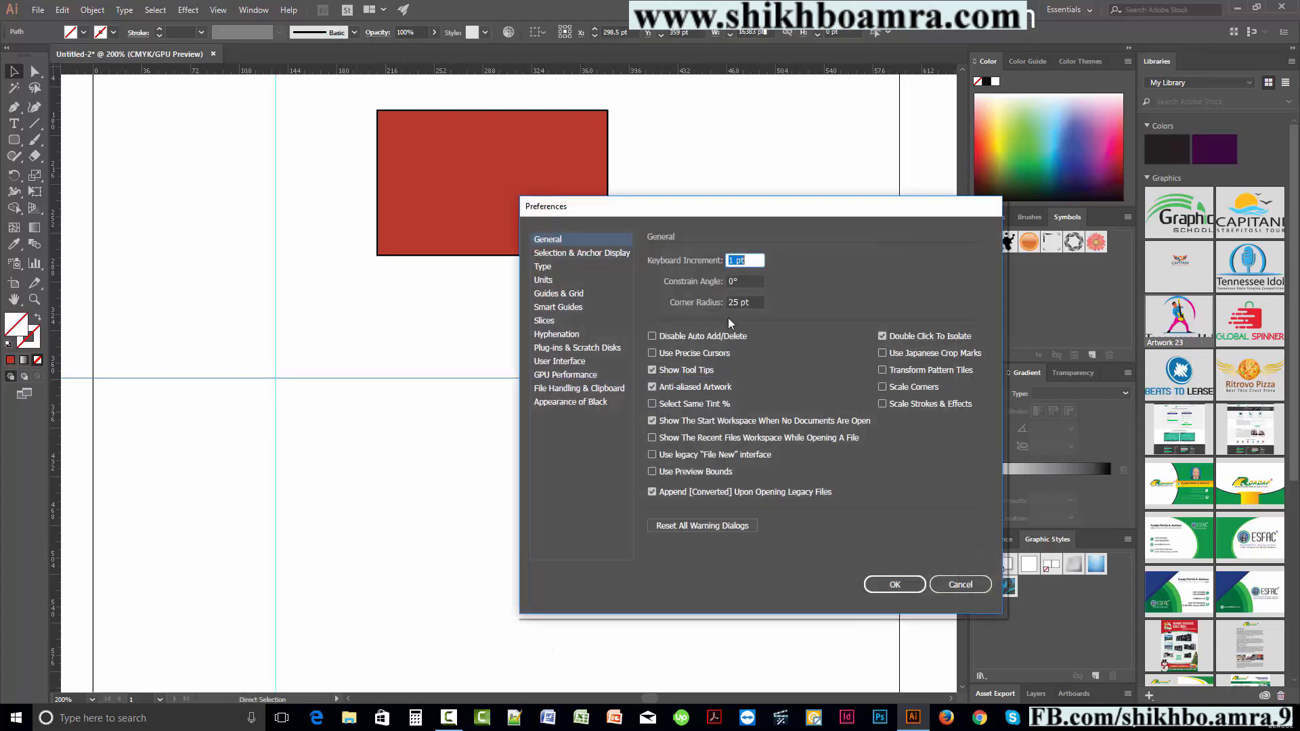
pyautogui.click(570, 293)
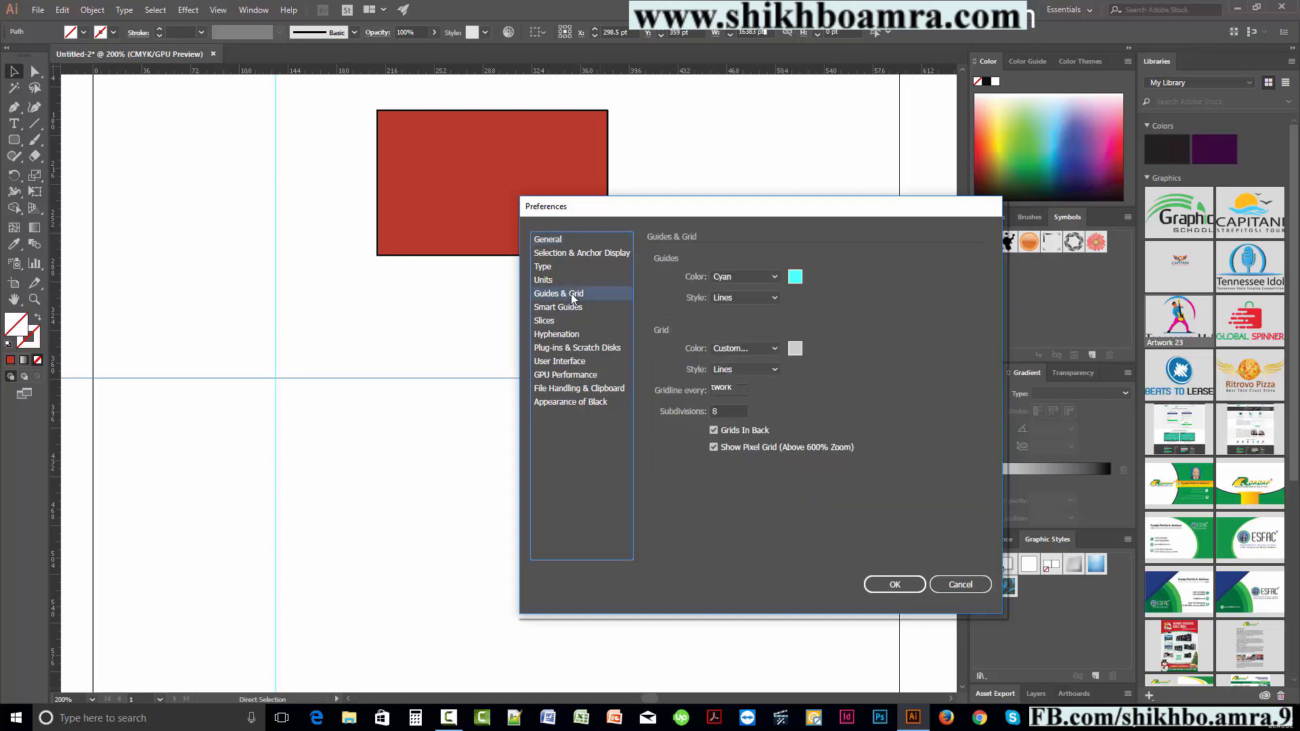
pyautogui.click(771, 279)
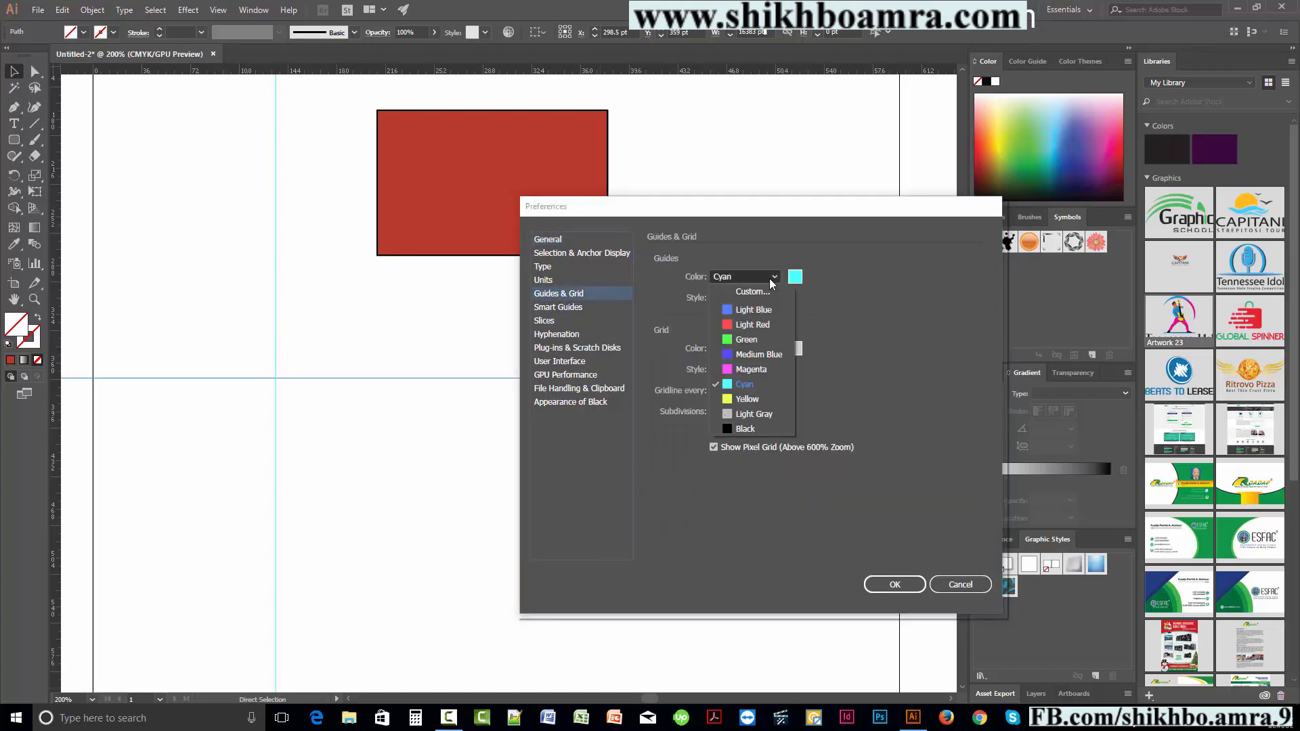
pyautogui.click(753, 325)
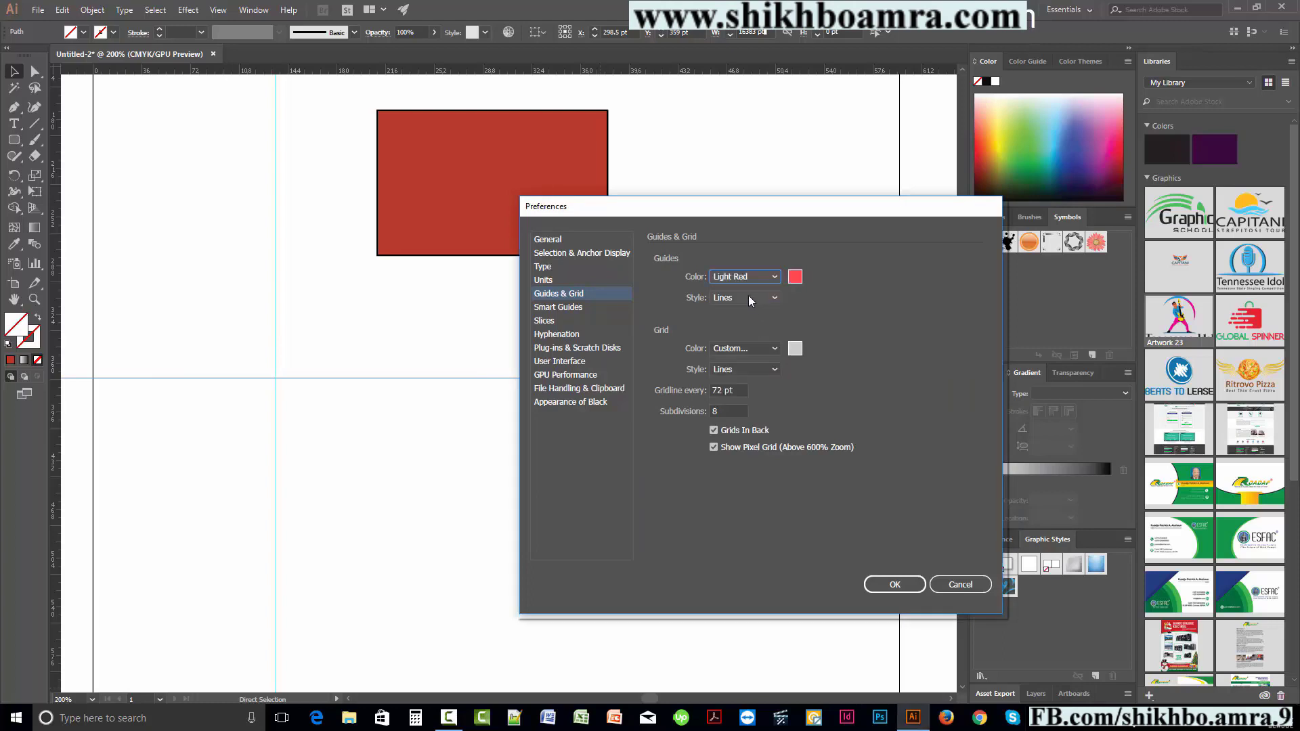
pyautogui.click(747, 300)
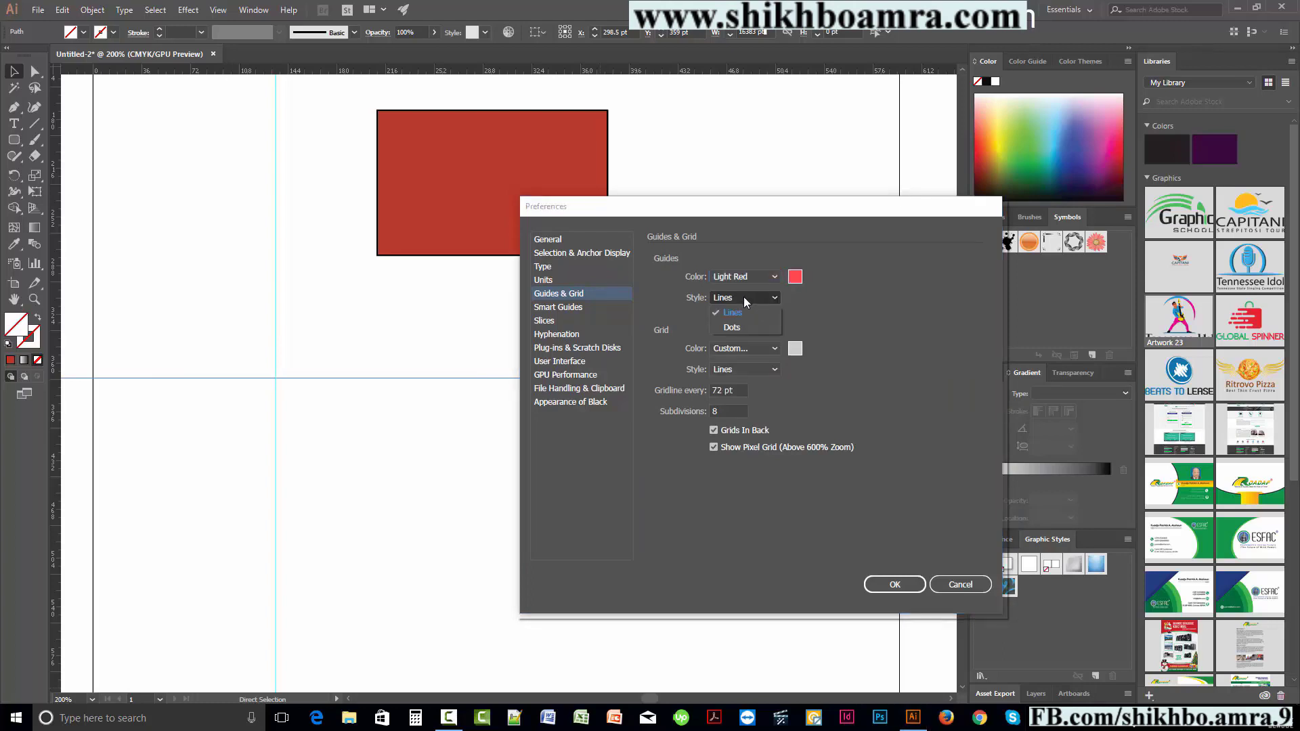
pyautogui.click(739, 316)
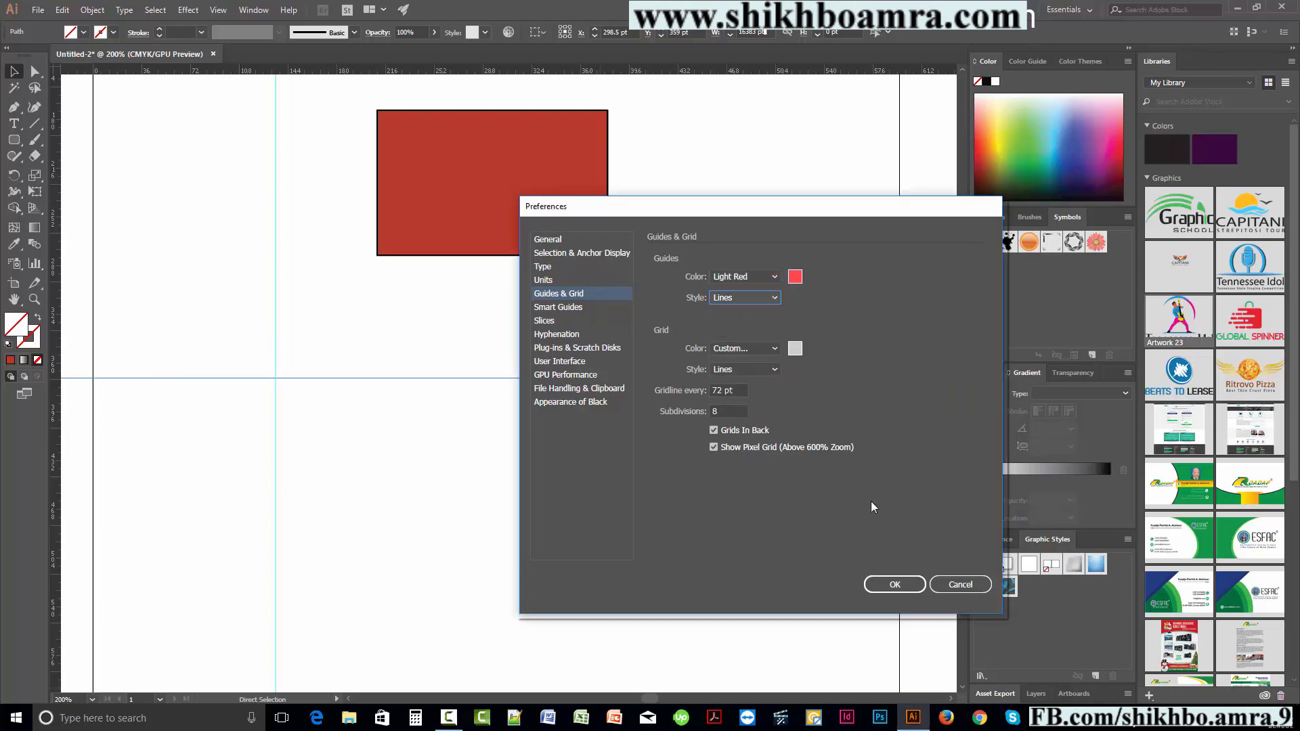
pyautogui.click(894, 585)
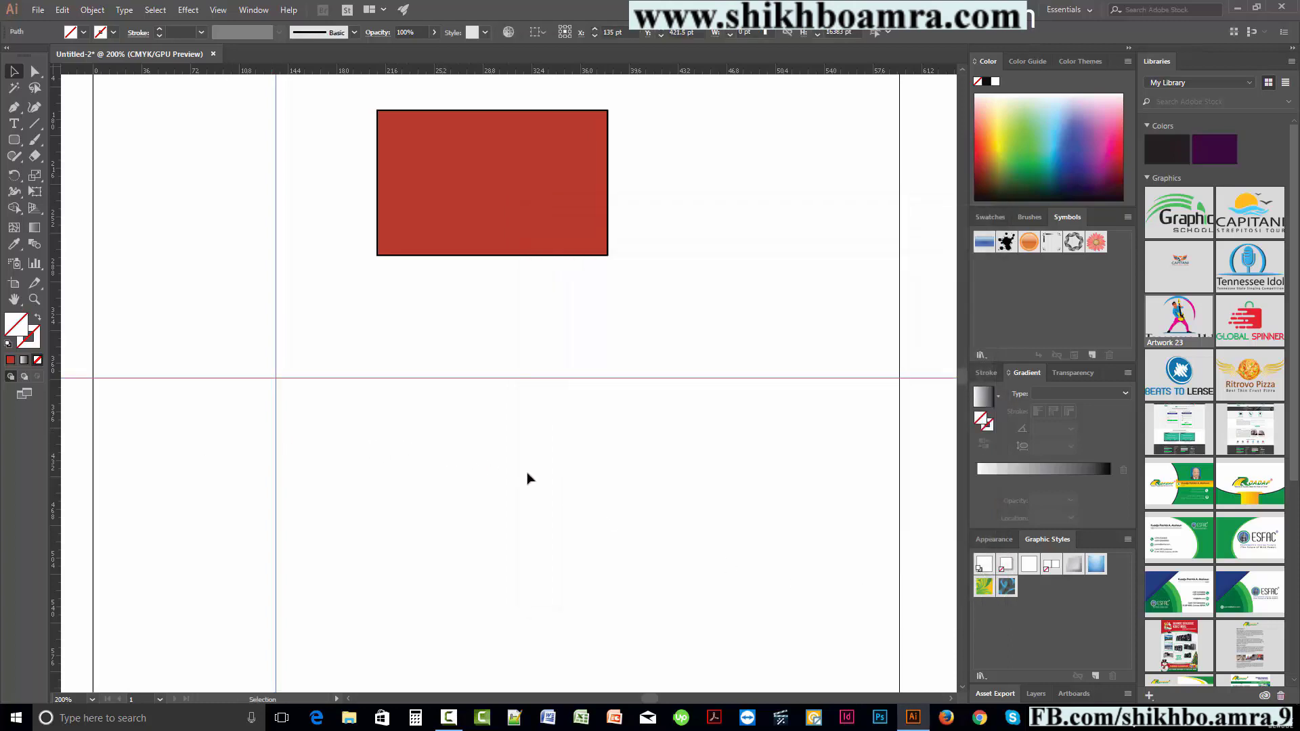
pyautogui.moveTo(392, 406); pyautogui.dragTo(429, 466)
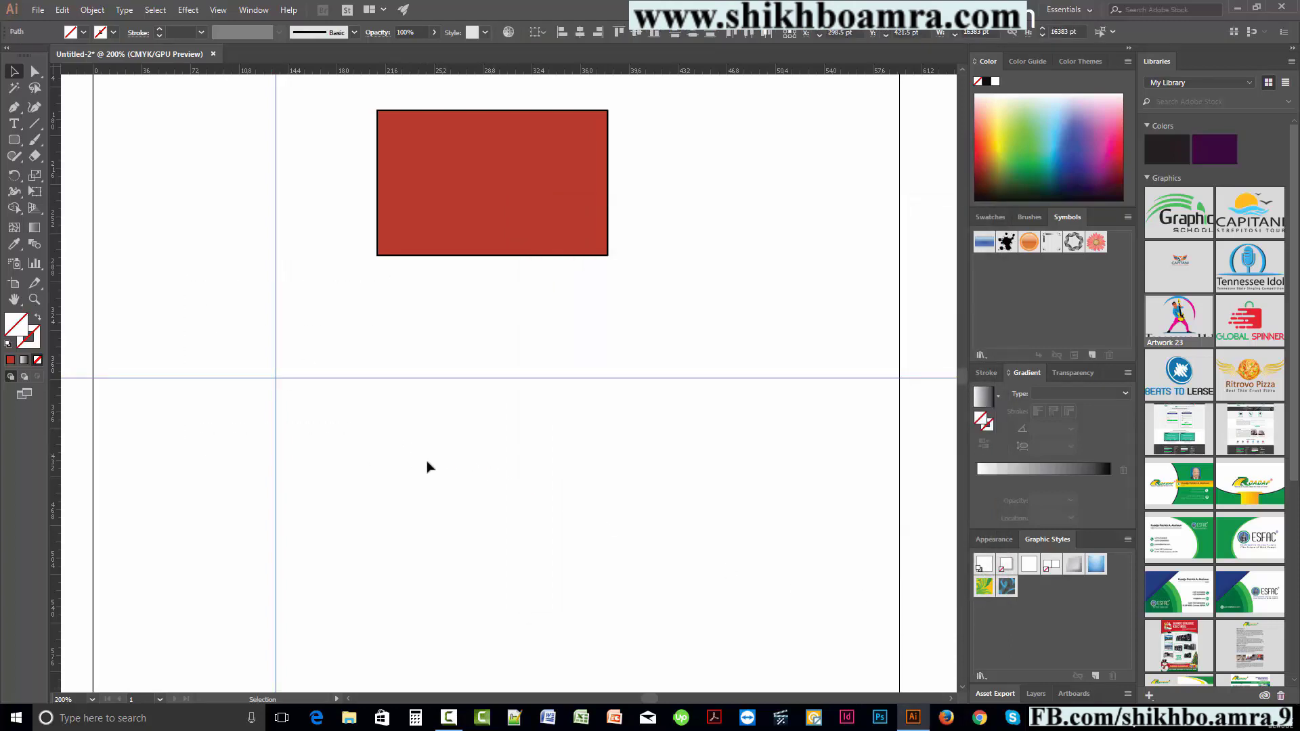
pyautogui.moveTo(486, 496); pyautogui.dragTo(440, 492)
pyautogui.click(415, 528)
pyautogui.hotkey('ctrl', 'k')
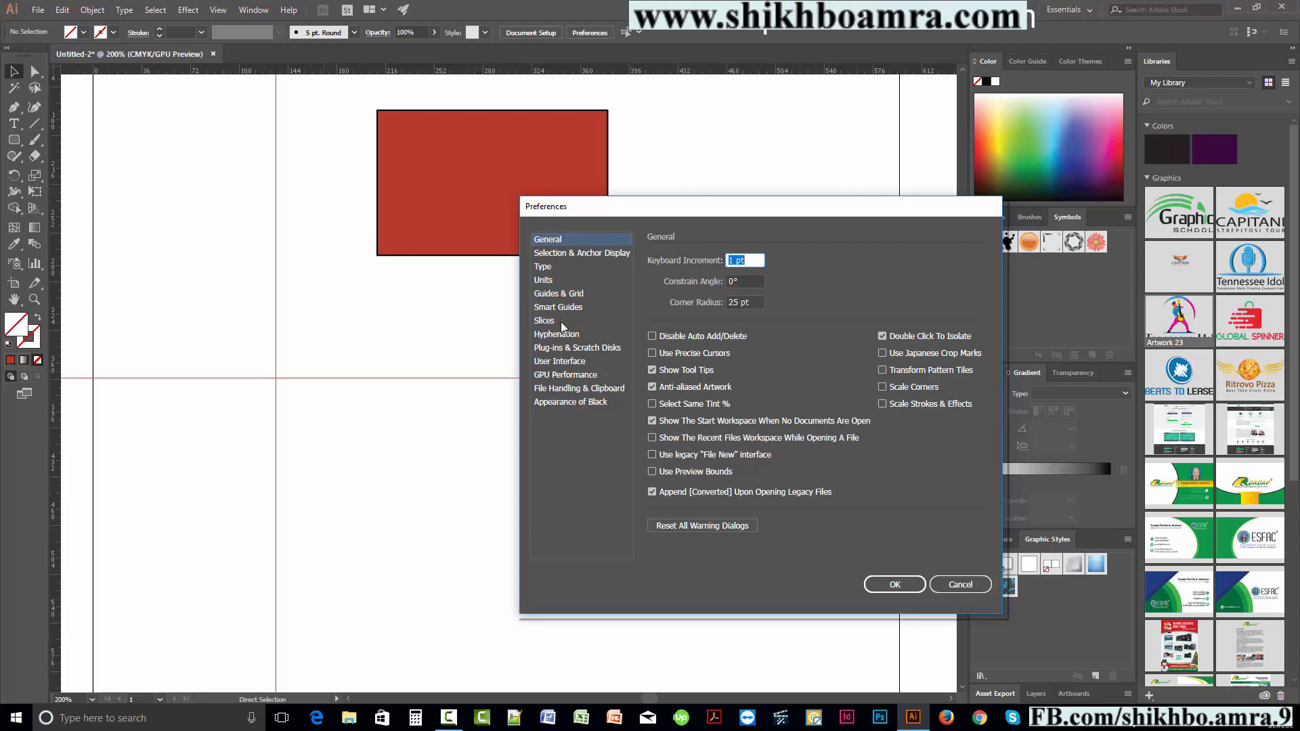
pyautogui.click(572, 308)
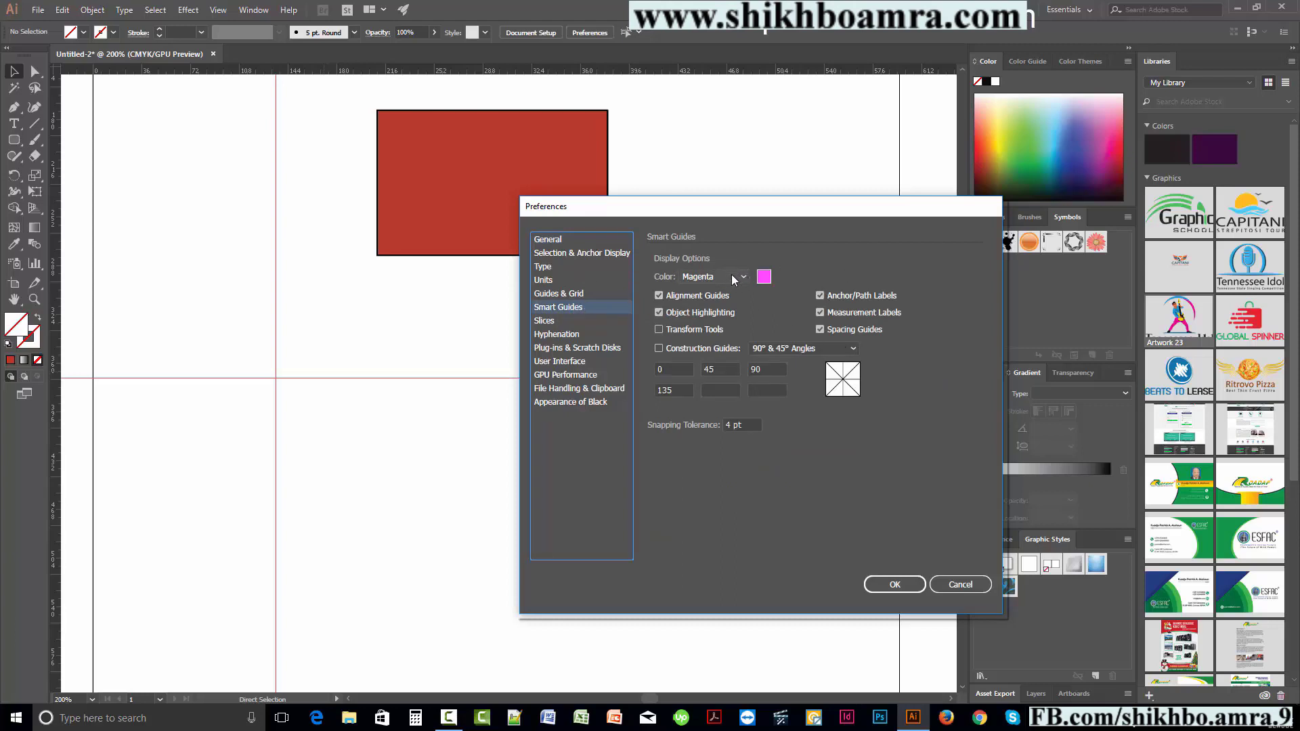
pyautogui.click(731, 276)
pyautogui.click(730, 277)
pyautogui.click(569, 323)
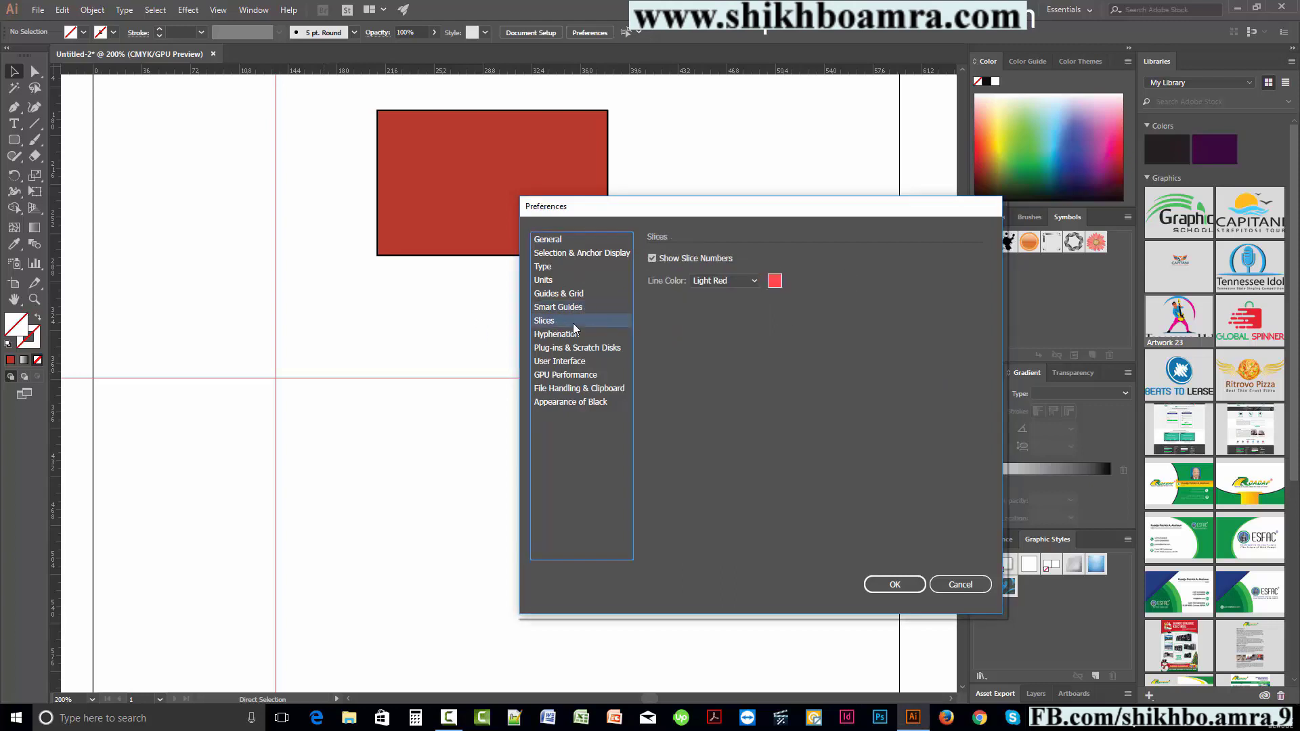
pyautogui.click(581, 335)
pyautogui.click(587, 362)
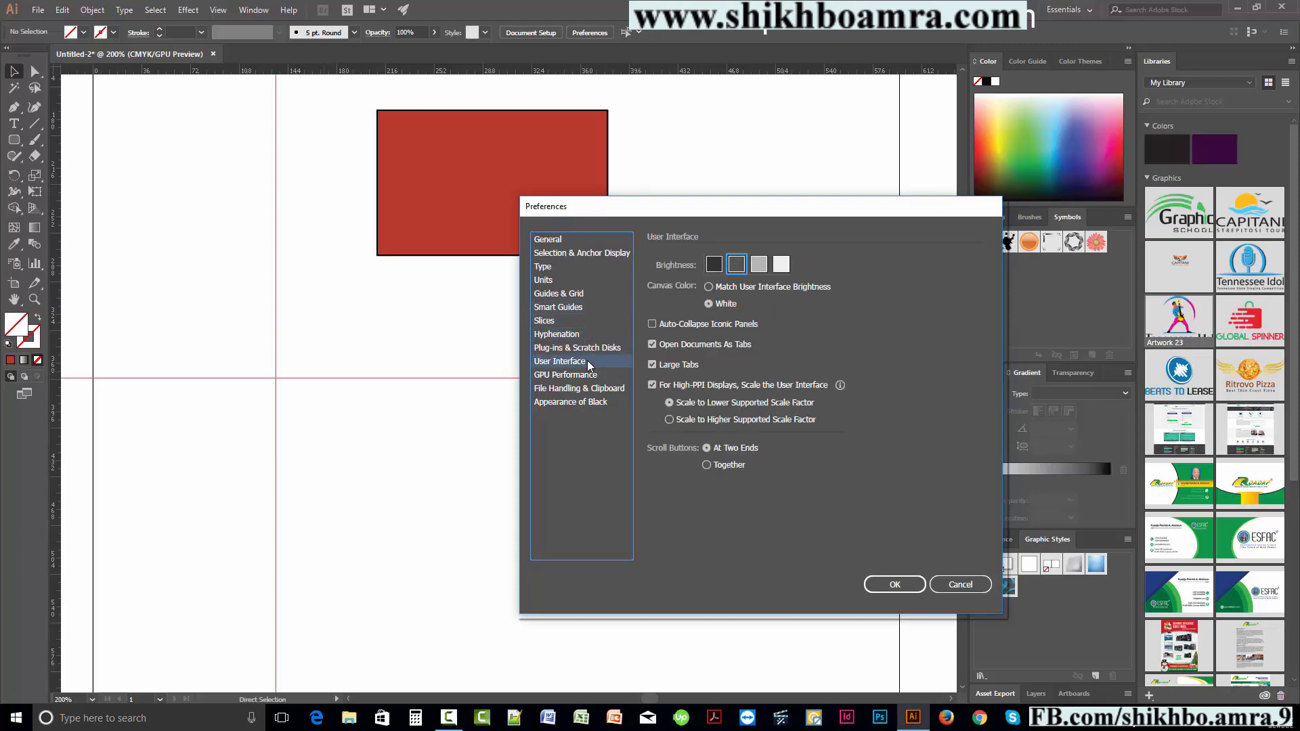
pyautogui.click(715, 265)
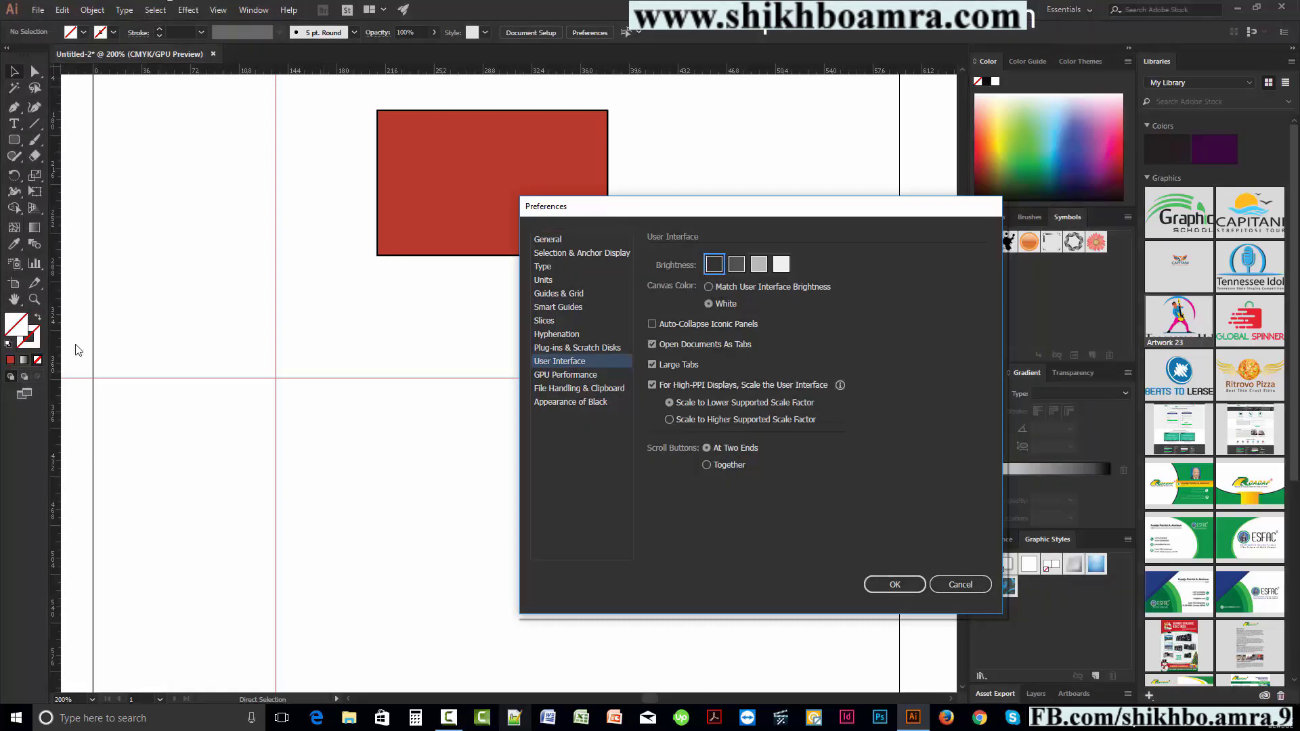
pyautogui.click(740, 265)
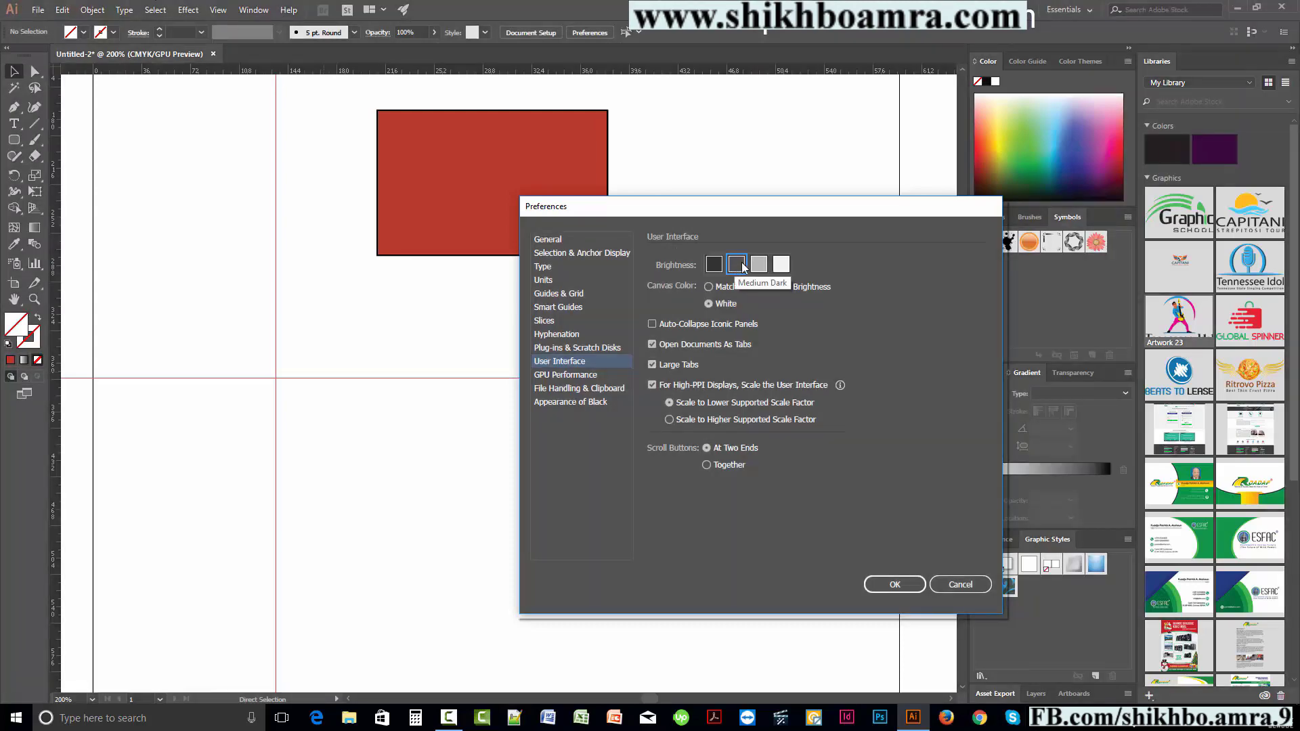
pyautogui.click(758, 265)
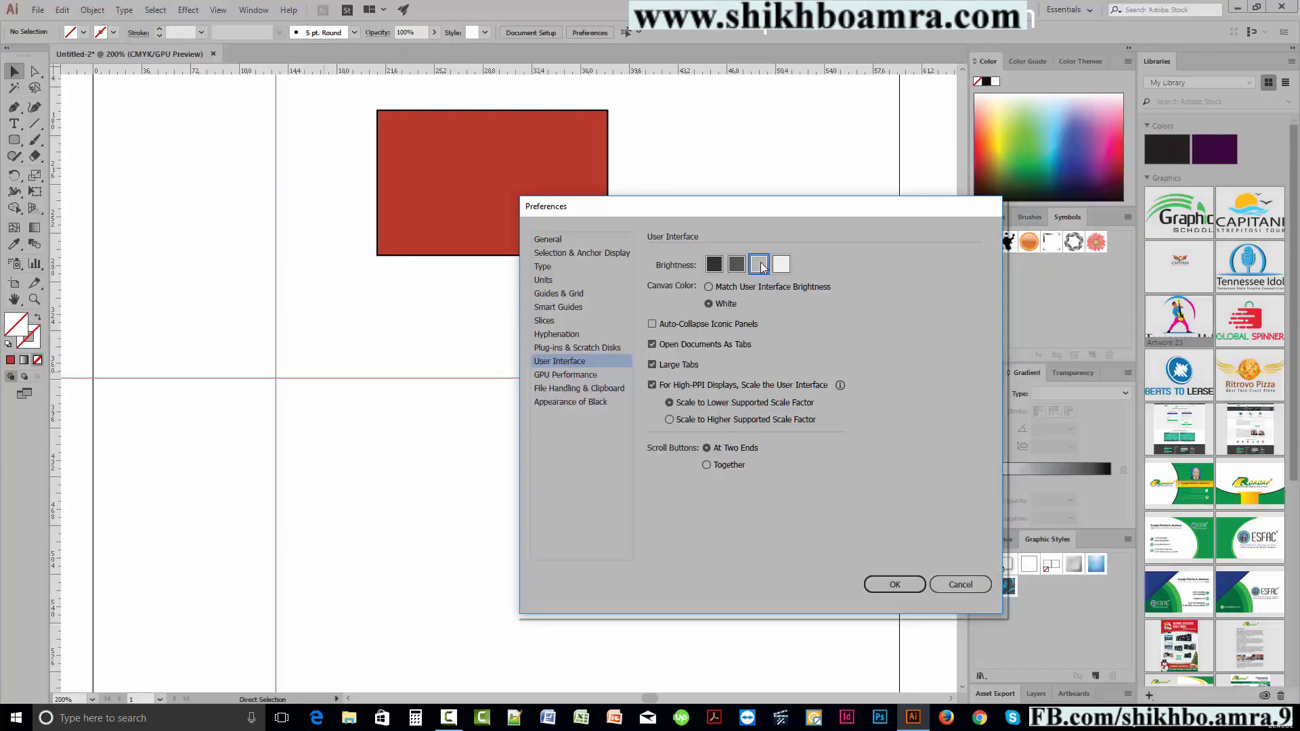
pyautogui.click(780, 265)
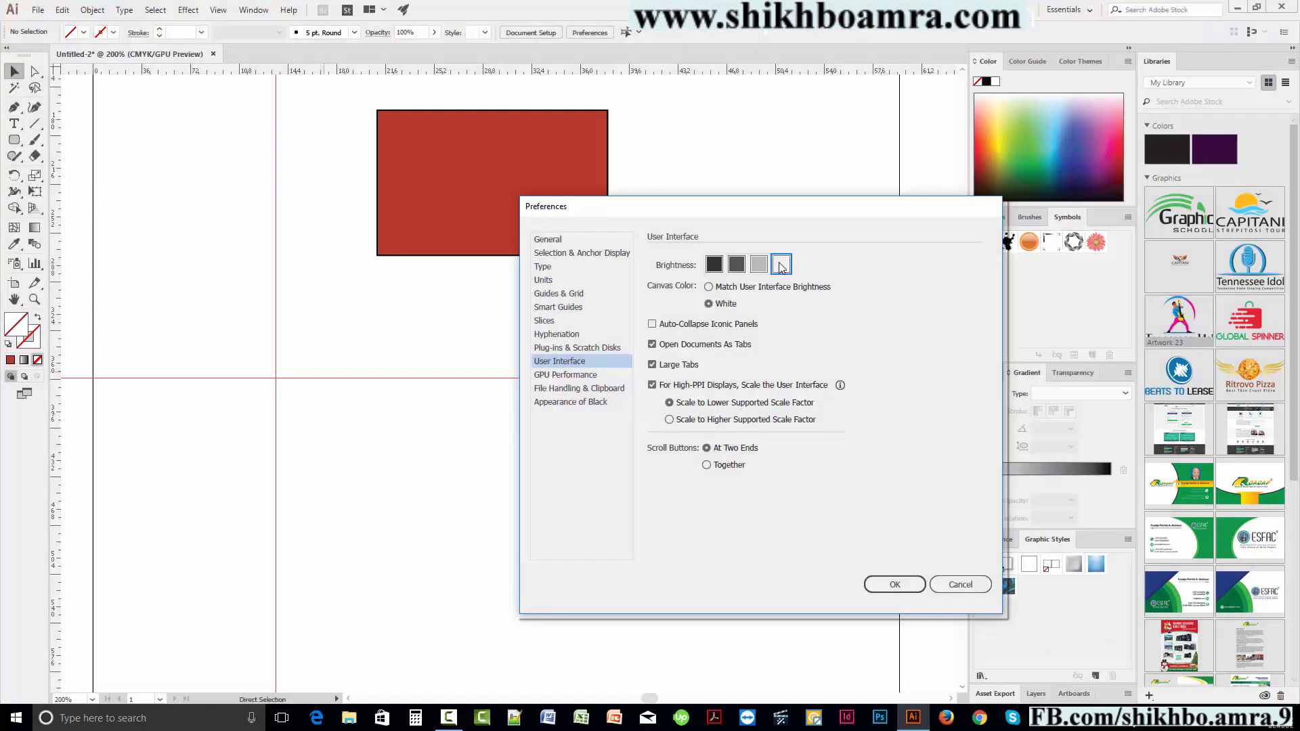
pyautogui.click(738, 271)
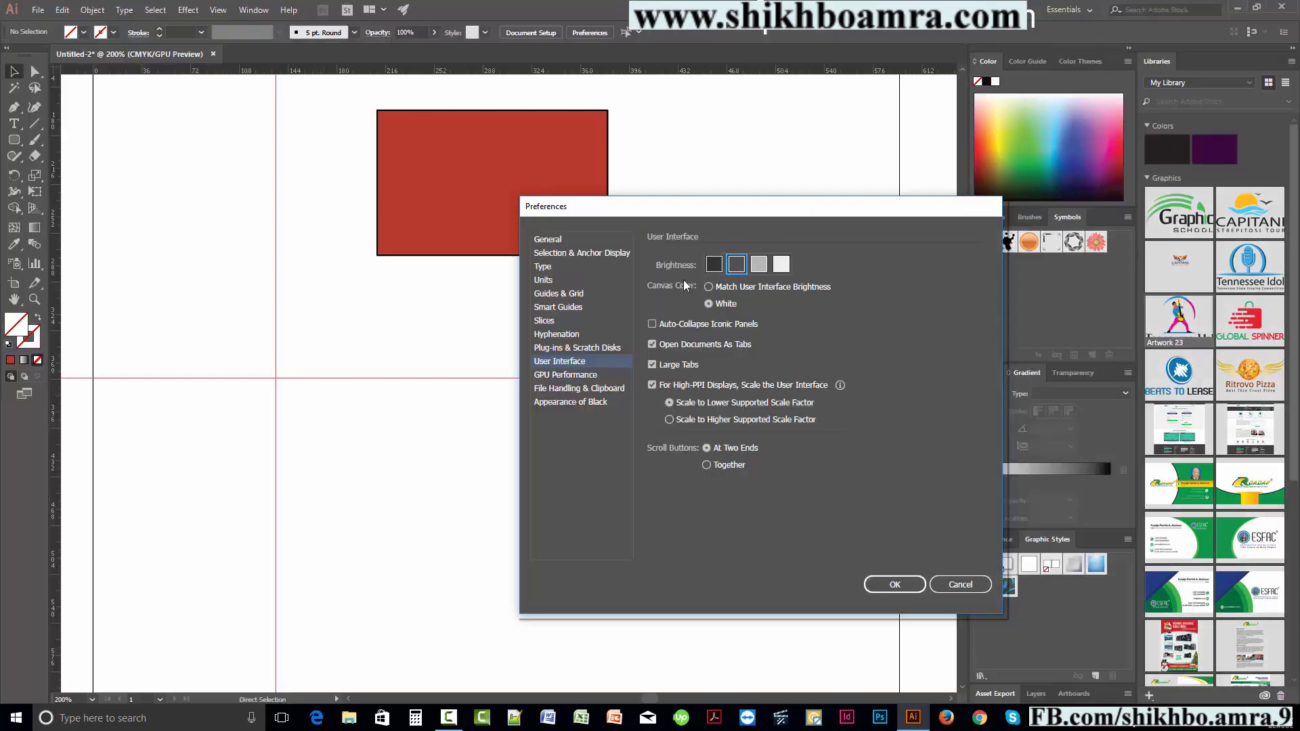
# - Close Preferences, delete the vertical and horizontal guides, then undo the deletion
pyautogui.click(894, 584)
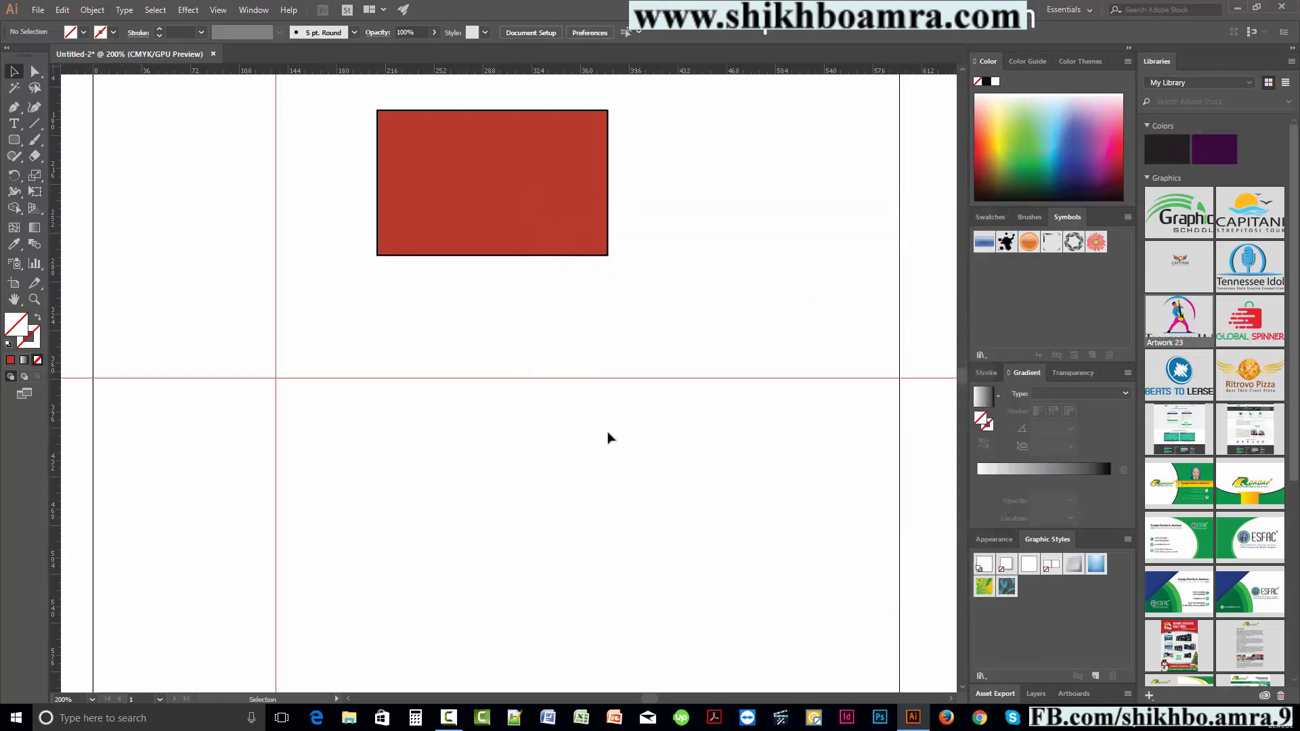
pyautogui.keyDown('alt'); pyautogui.scroll(-4, 564, 427); pyautogui.keyUp('alt')
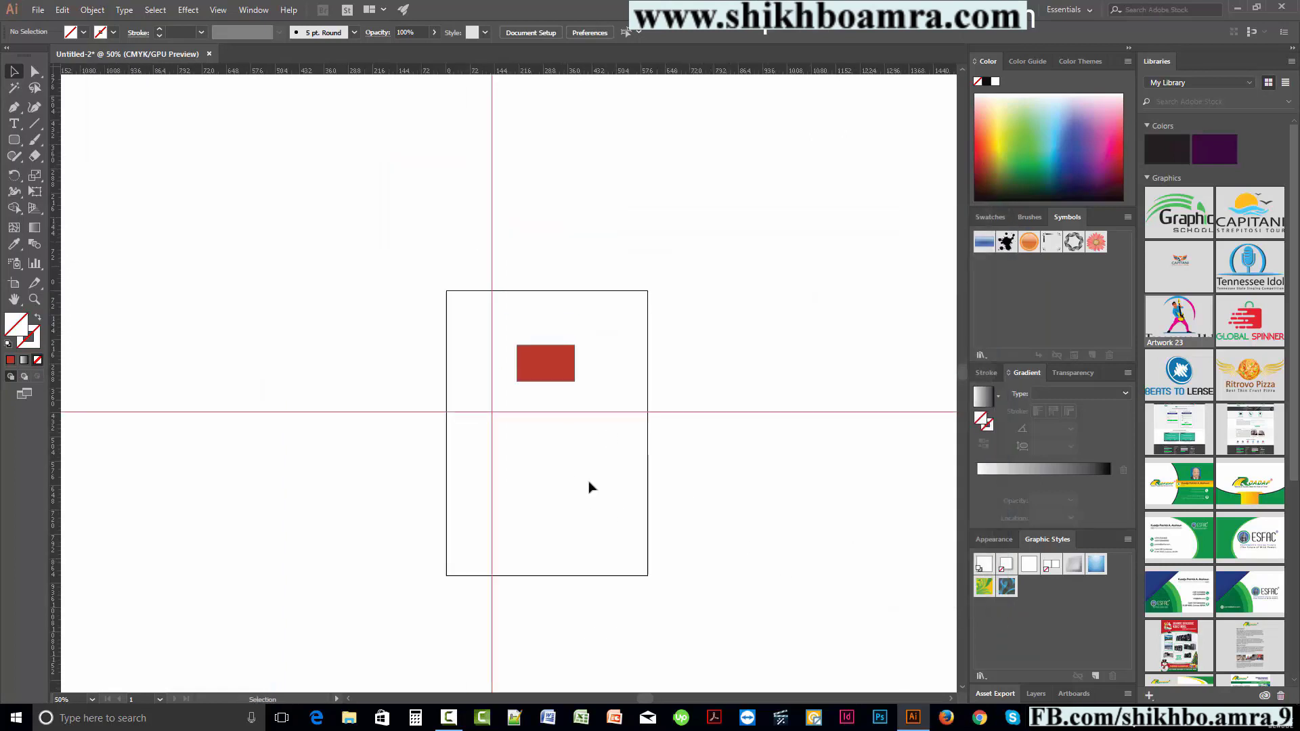
pyautogui.click(493, 192)
pyautogui.press('Delete')
pyautogui.click(775, 411)
pyautogui.press('Delete')
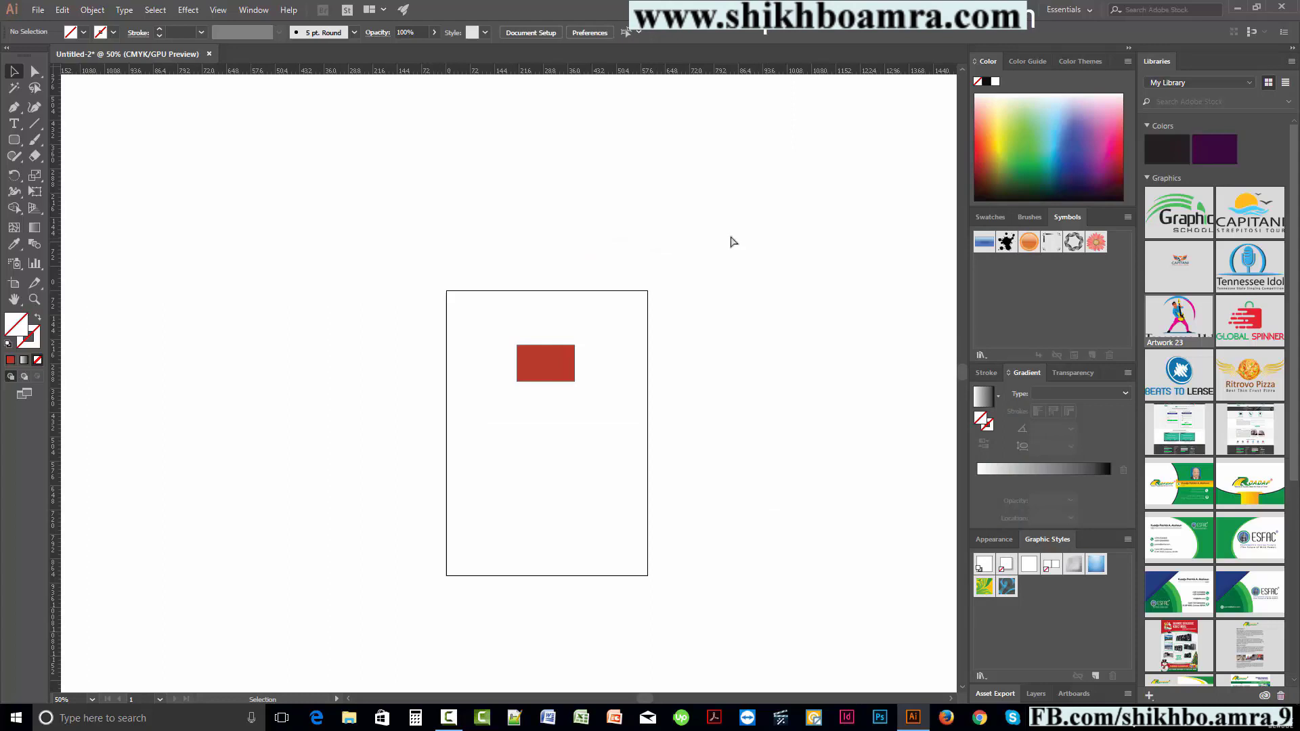
pyautogui.hotkey('ctrl', 'z')
pyautogui.hotkey('ctrl', 'z')
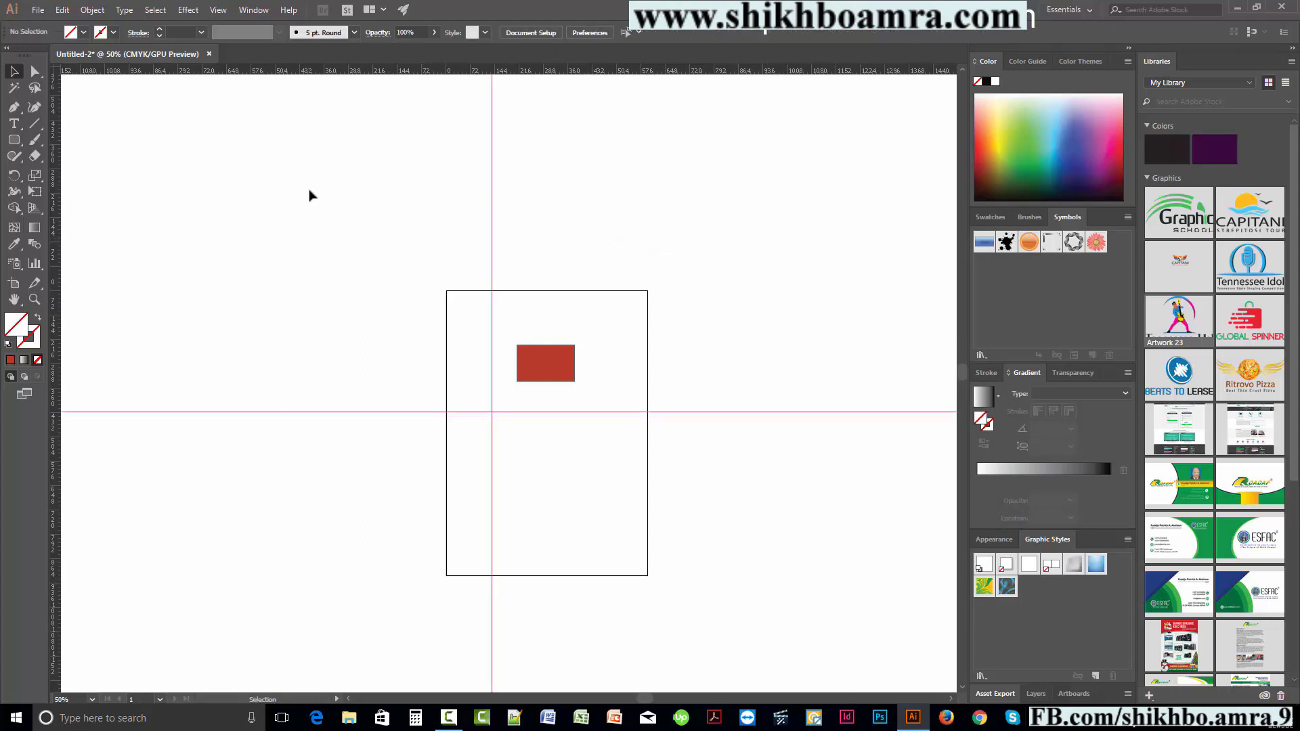
# - Marquee-select and delete the vertical guide, then the horizontal magenta guide
pyautogui.moveTo(309, 195); pyautogui.dragTo(560, 212)
pyautogui.press('Delete')
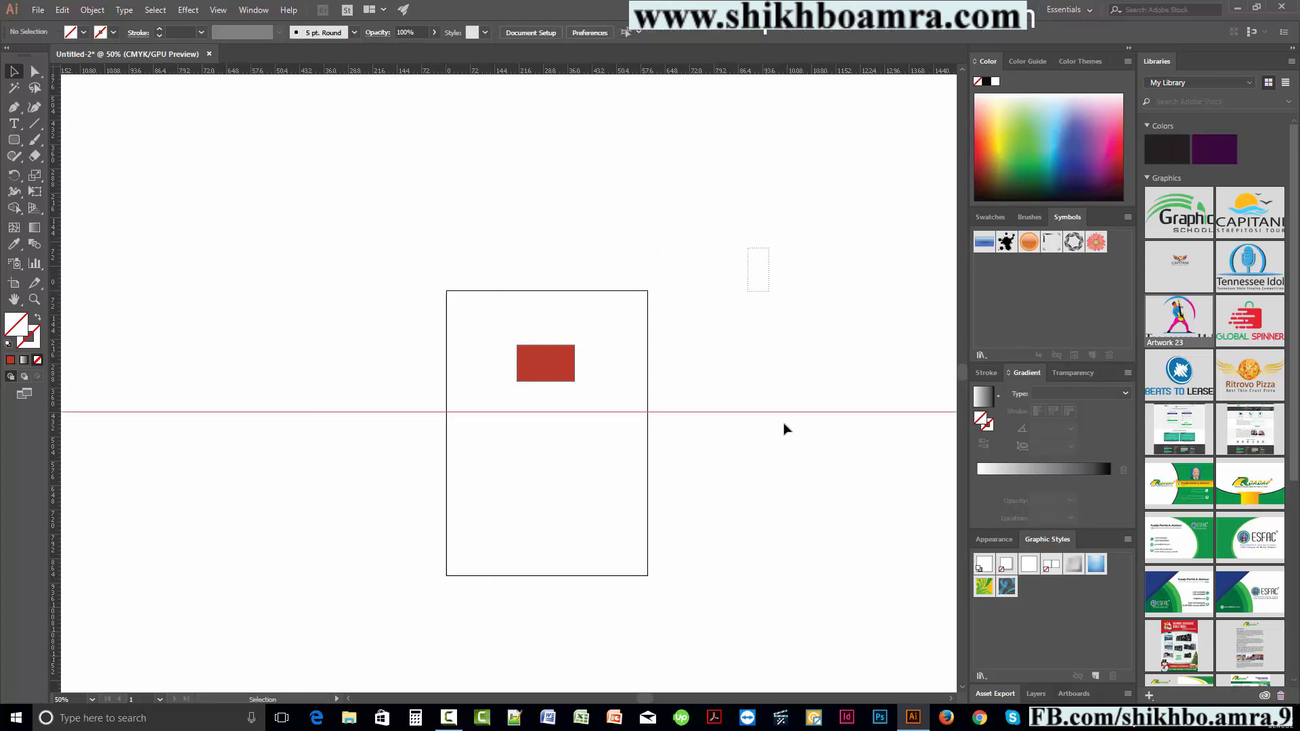
pyautogui.moveTo(783, 428); pyautogui.dragTo(789, 520)
pyautogui.press('Delete')
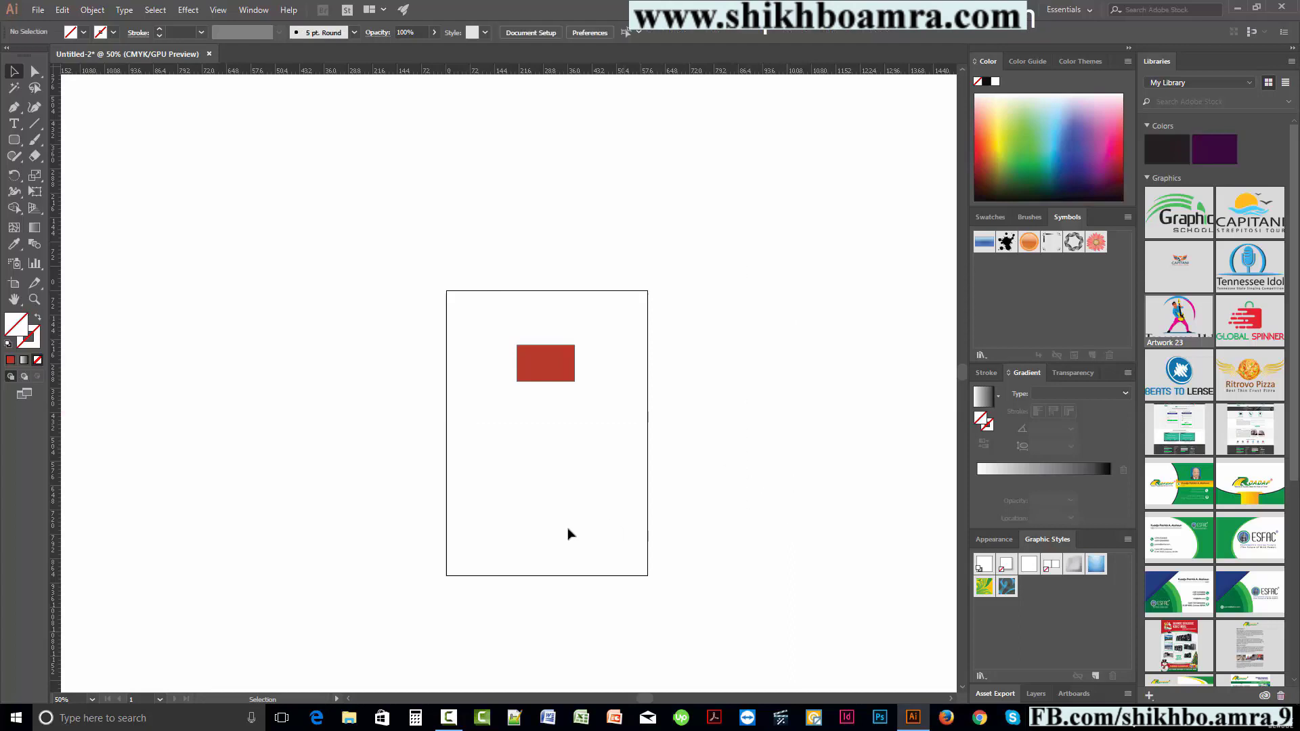
# - Pan the artboard into view and confirm no guides remain, leaving the rectangle deselected
pyautogui.moveTo(567, 534); pyautogui.dragTo(540, 509)
pyautogui.moveTo(417, 262); pyautogui.dragTo(596, 266)
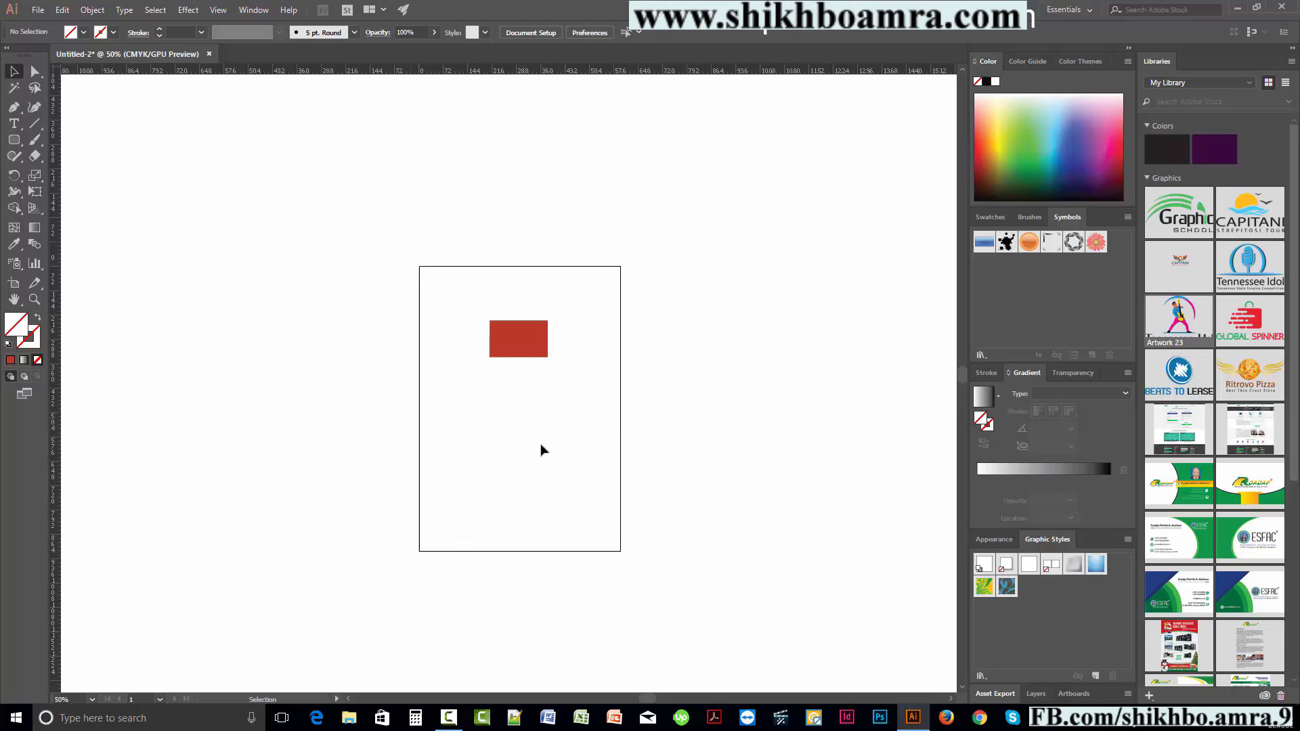
pyautogui.scroll(-1, 551, 366)
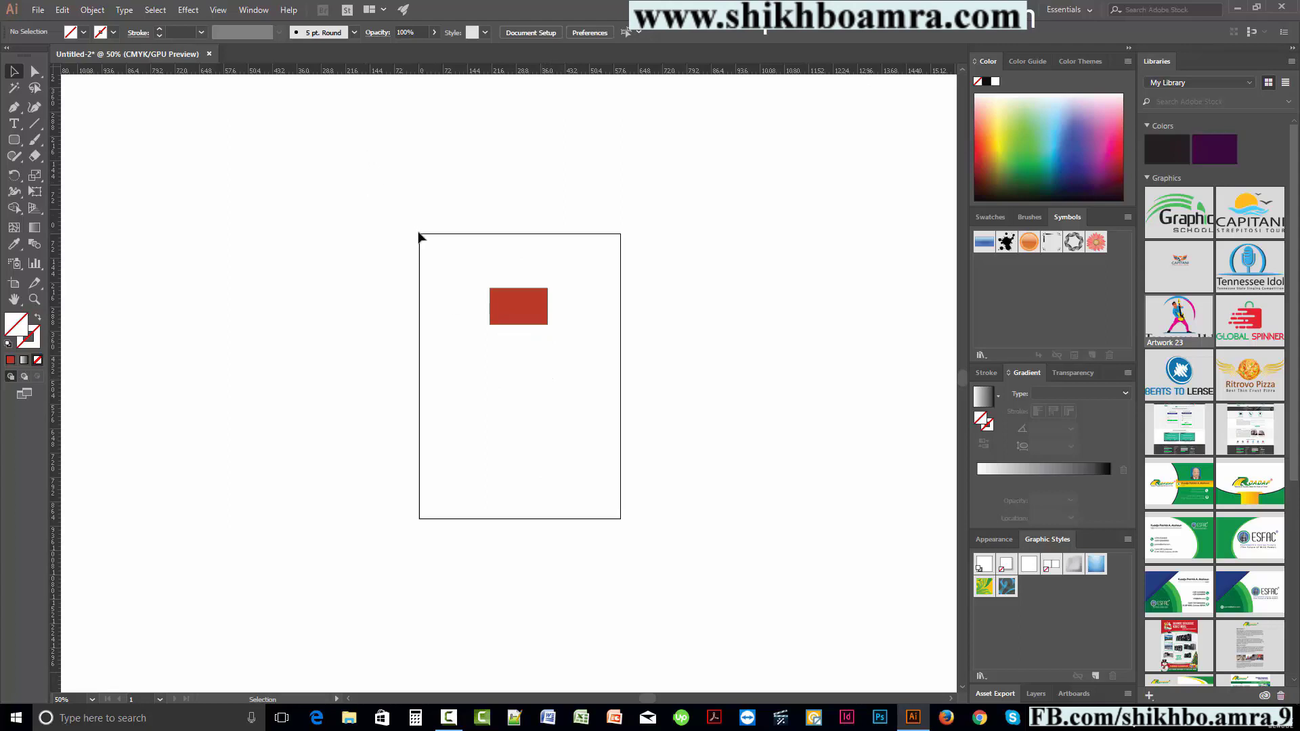
pyautogui.moveTo(417, 232); pyautogui.dragTo(626, 528)
pyautogui.moveTo(712, 217); pyautogui.dragTo(249, 203)
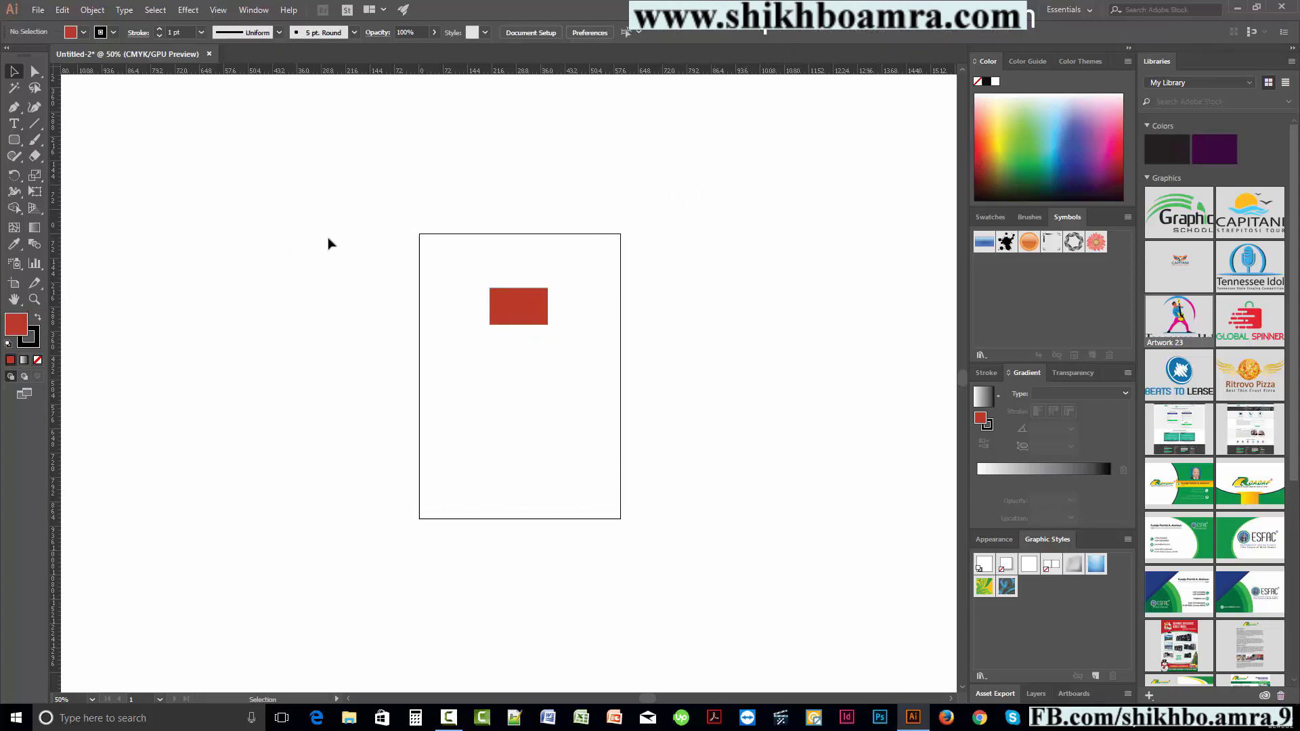
# - Toggle Canvas Color between Match User Interface Brightness and White, keeping White
pyautogui.hotkey('ctrl', 'k')
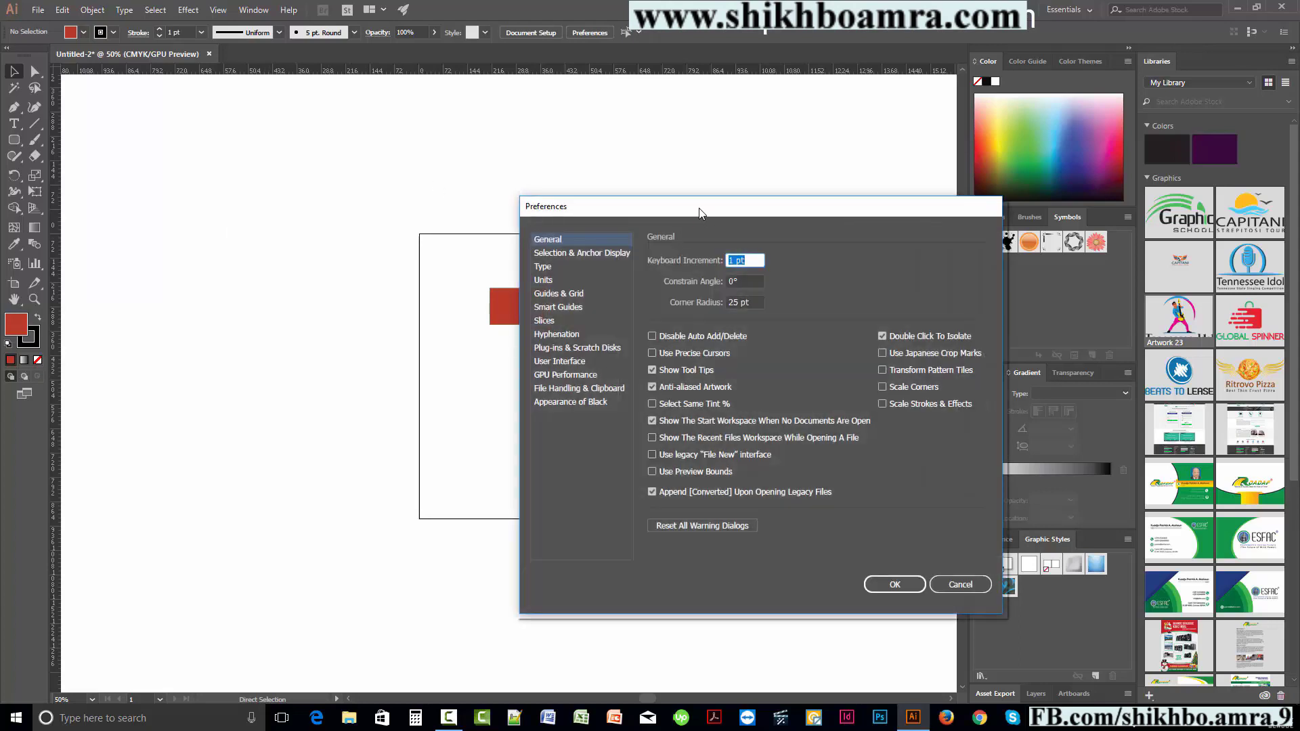
pyautogui.click(558, 363)
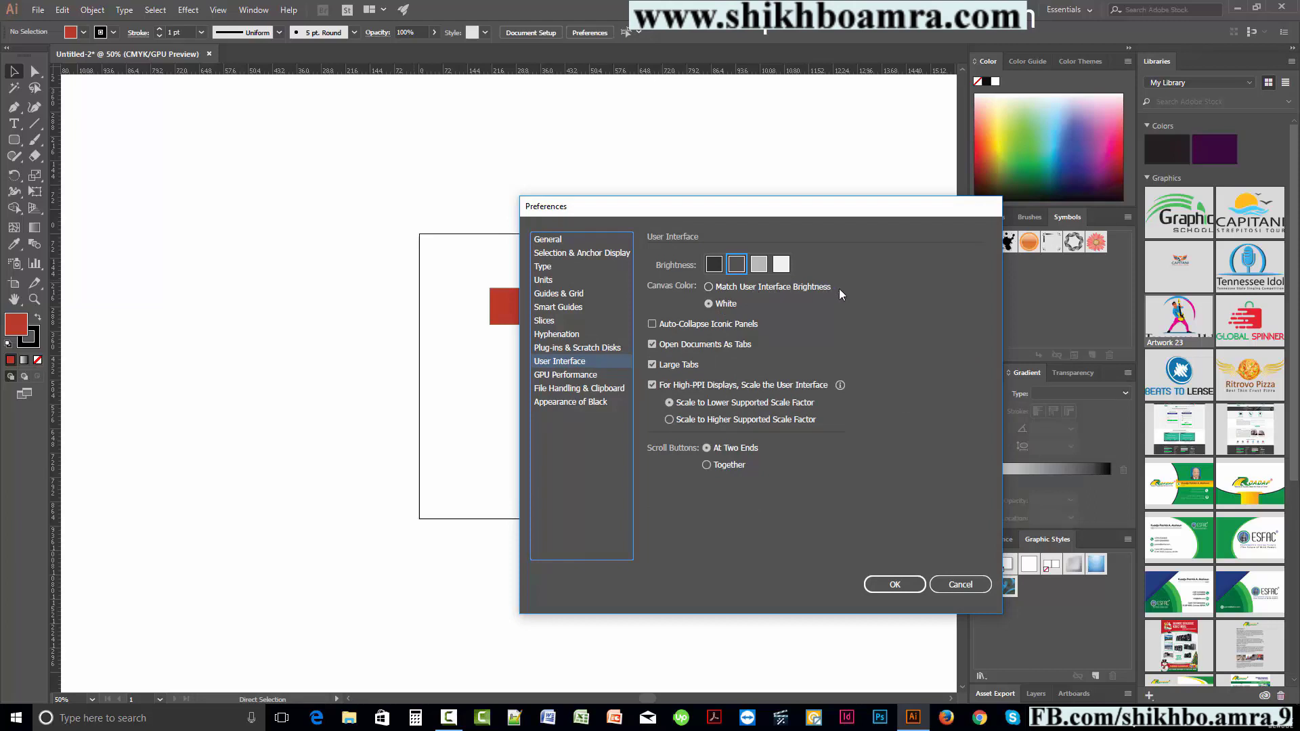
pyautogui.click(734, 286)
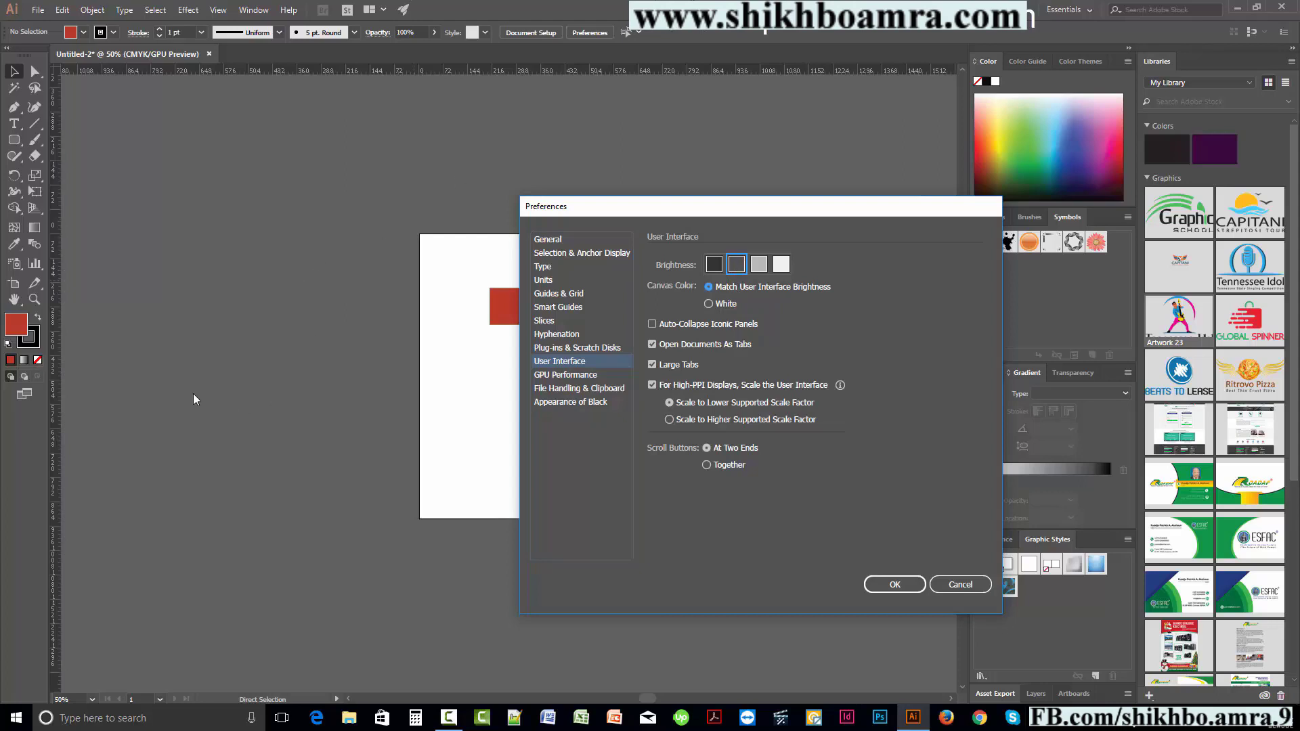
pyautogui.moveTo(648, 206); pyautogui.dragTo(843, 225)
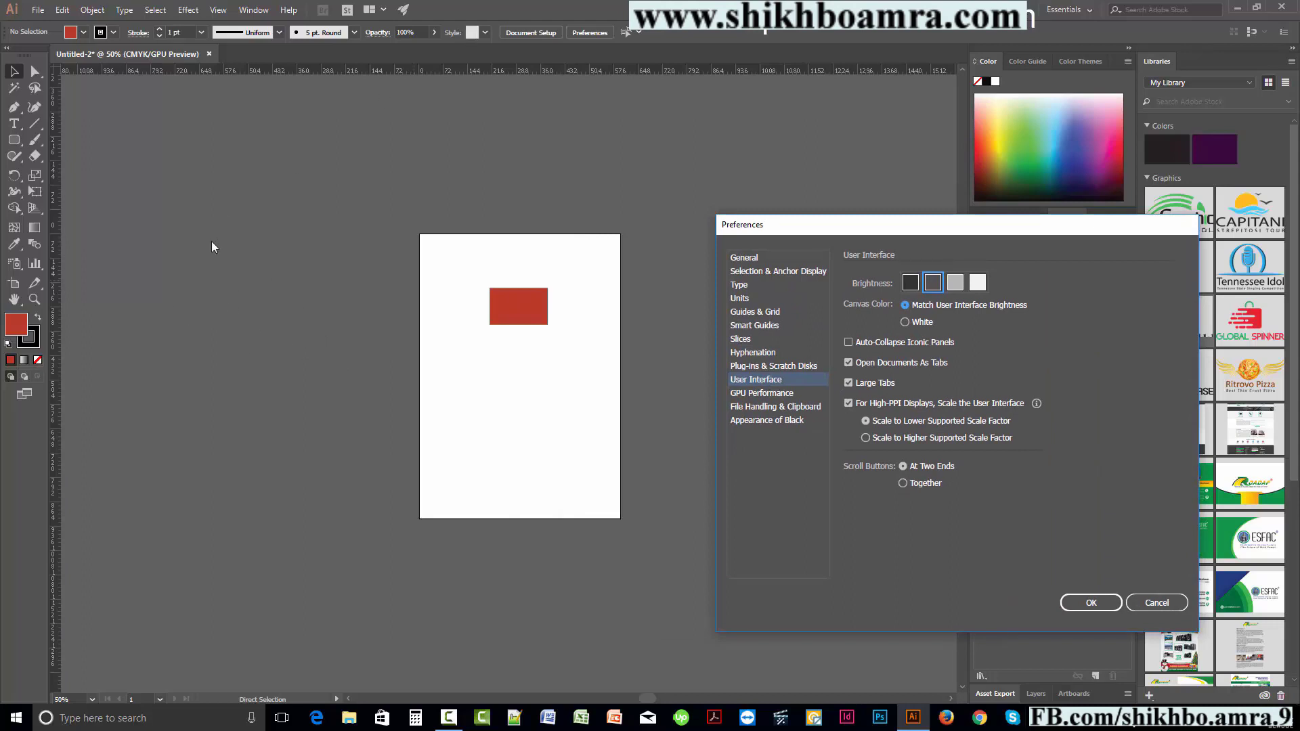
pyautogui.click(917, 321)
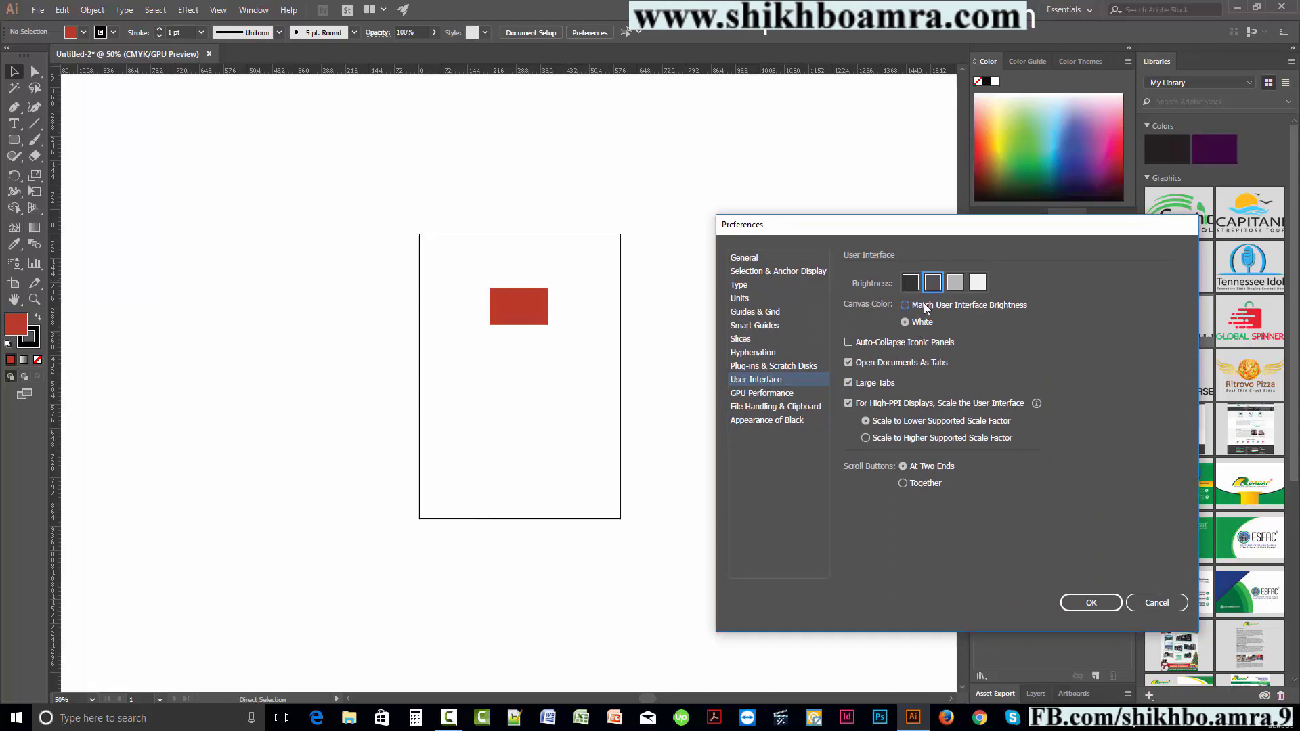
pyautogui.click(923, 304)
pyautogui.click(918, 321)
pyautogui.click(920, 308)
pyautogui.click(913, 322)
pyautogui.click(905, 306)
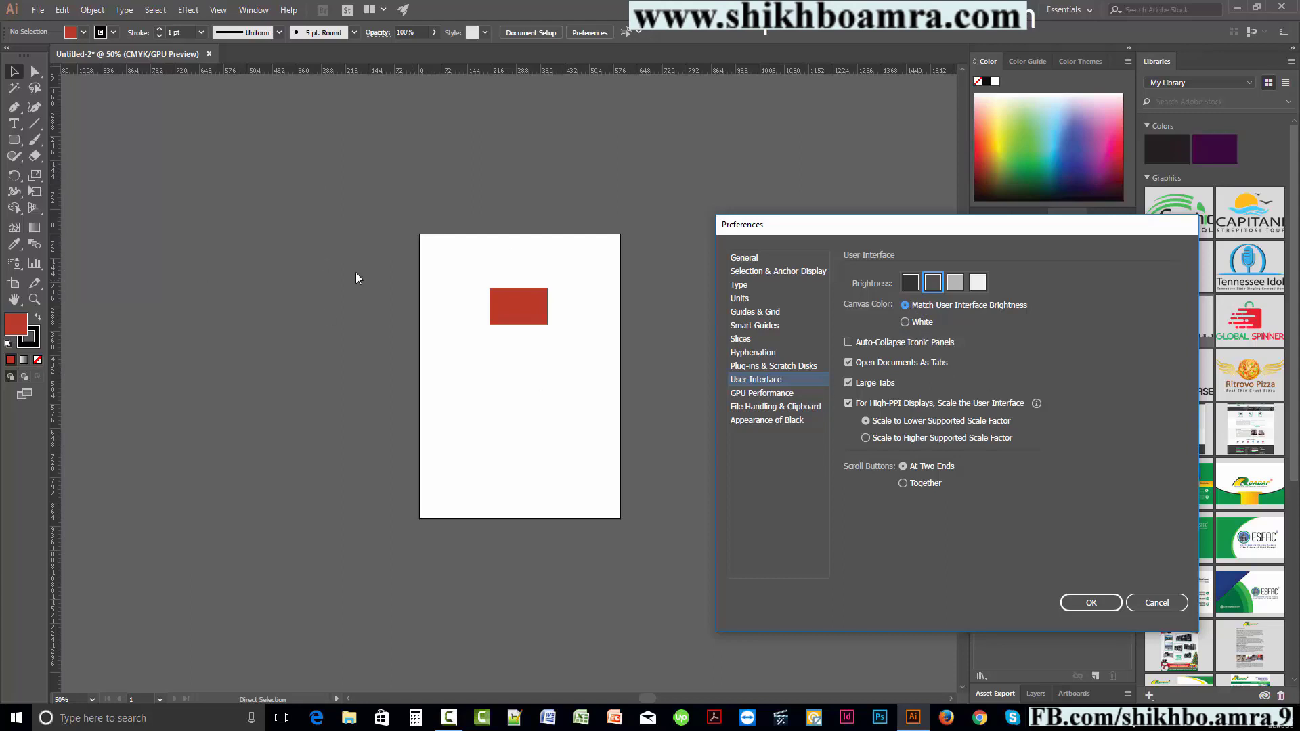
pyautogui.click(918, 323)
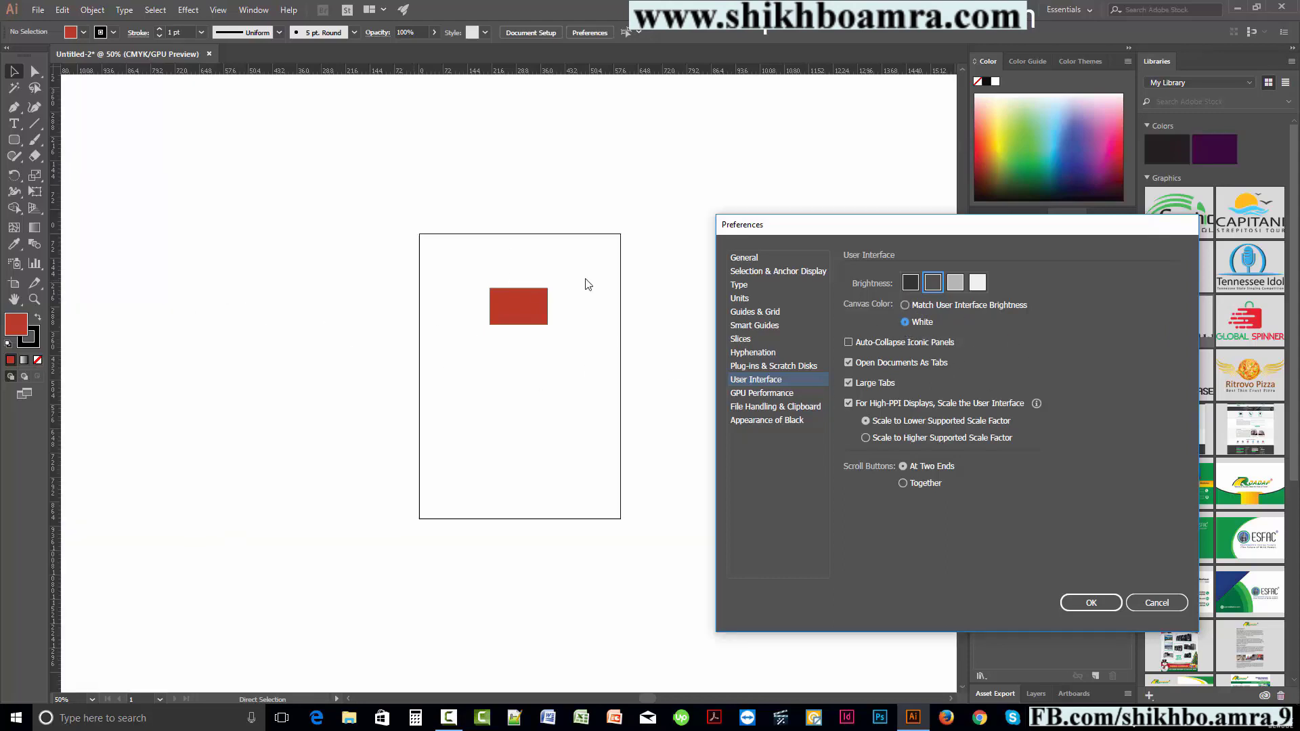
pyautogui.click(1079, 597)
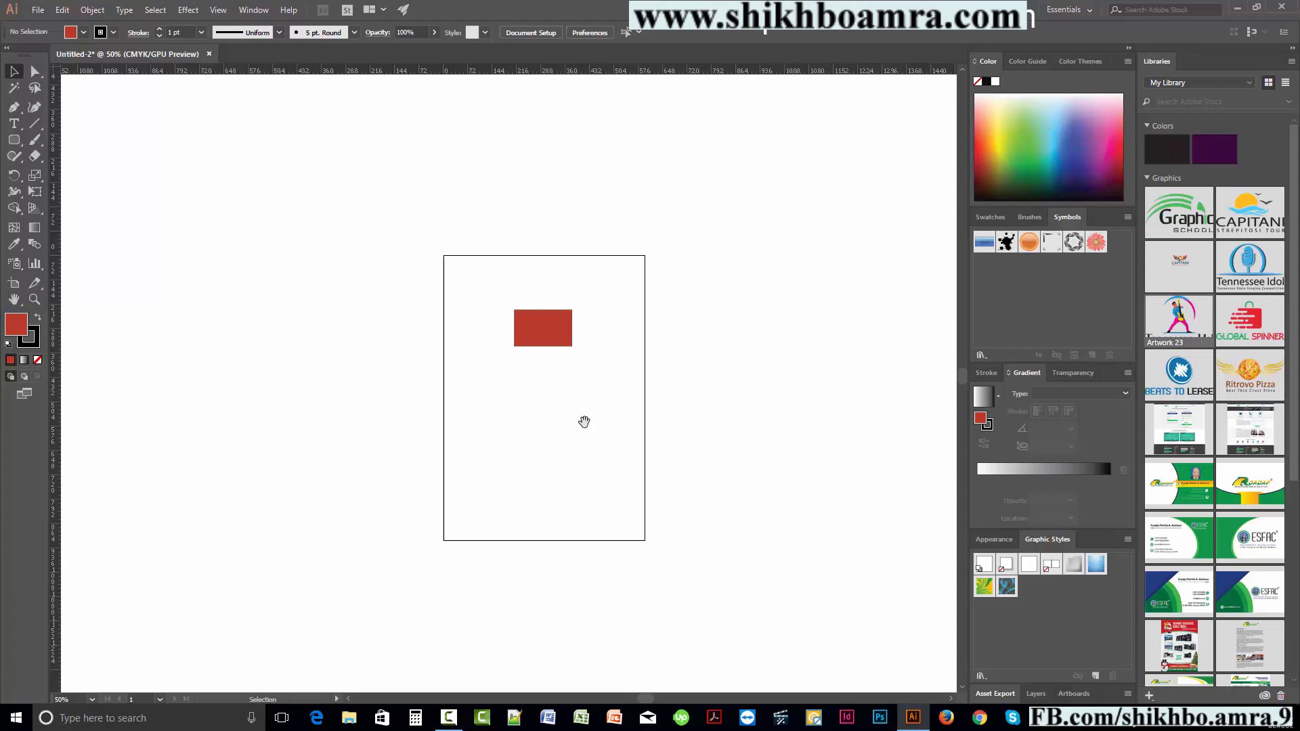
# - Move the red rectangle to the artboard's left edge and deselect it
pyautogui.moveTo(521, 335); pyautogui.dragTo(485, 356)
pyautogui.hotkey('ctrl', '=')
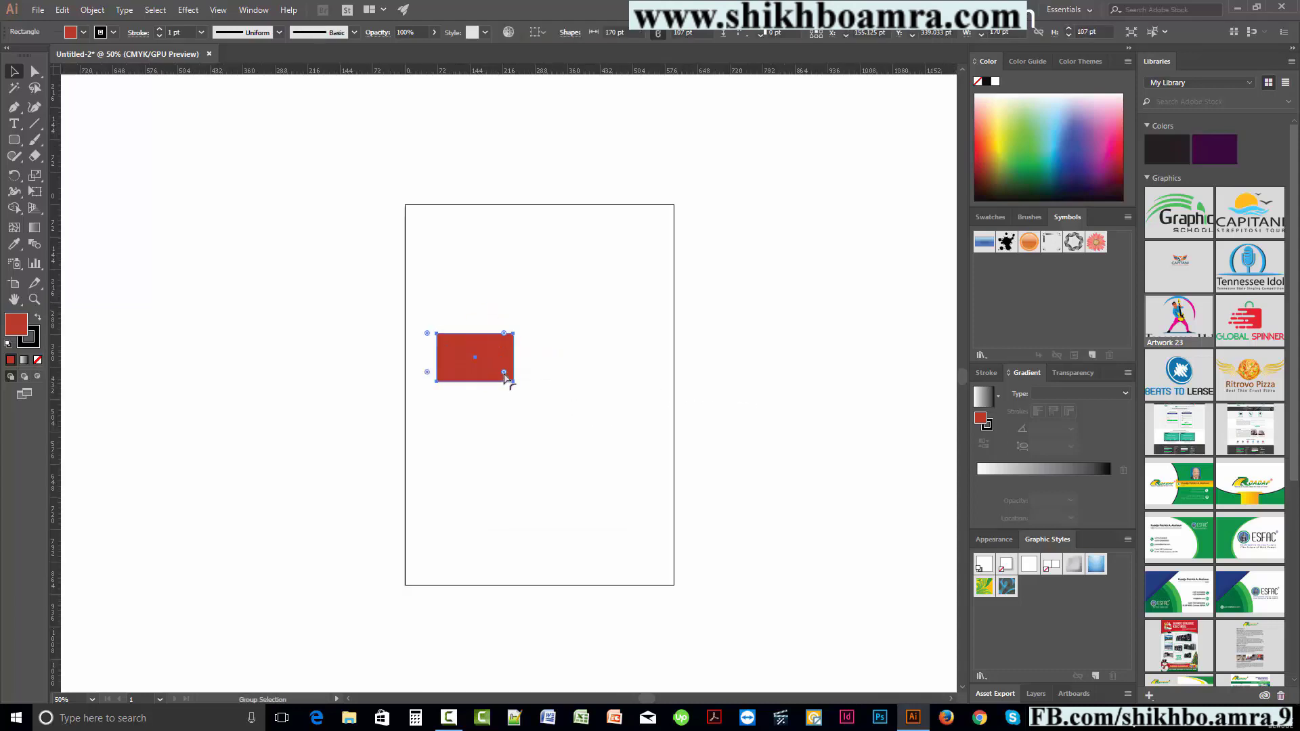
pyautogui.moveTo(480, 308); pyautogui.dragTo(534, 323)
pyautogui.scroll(-2, 446, 330)
pyautogui.scroll(2, 449, 333)
pyautogui.click(571, 400)
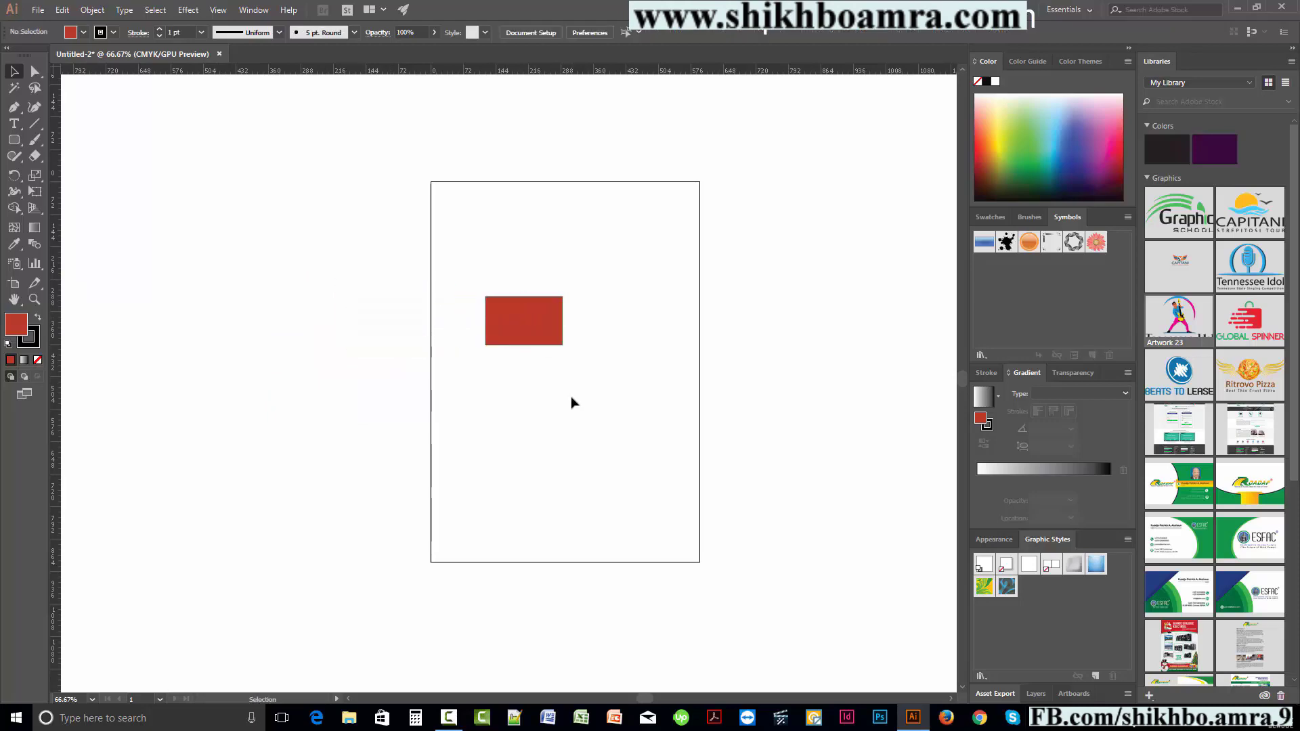
# - Recheck User Interface preferences keeping the white canvas, then start a new document from File
pyautogui.hotkey('ctrl', 'k')
pyautogui.moveTo(929, 235); pyautogui.dragTo(894, 226)
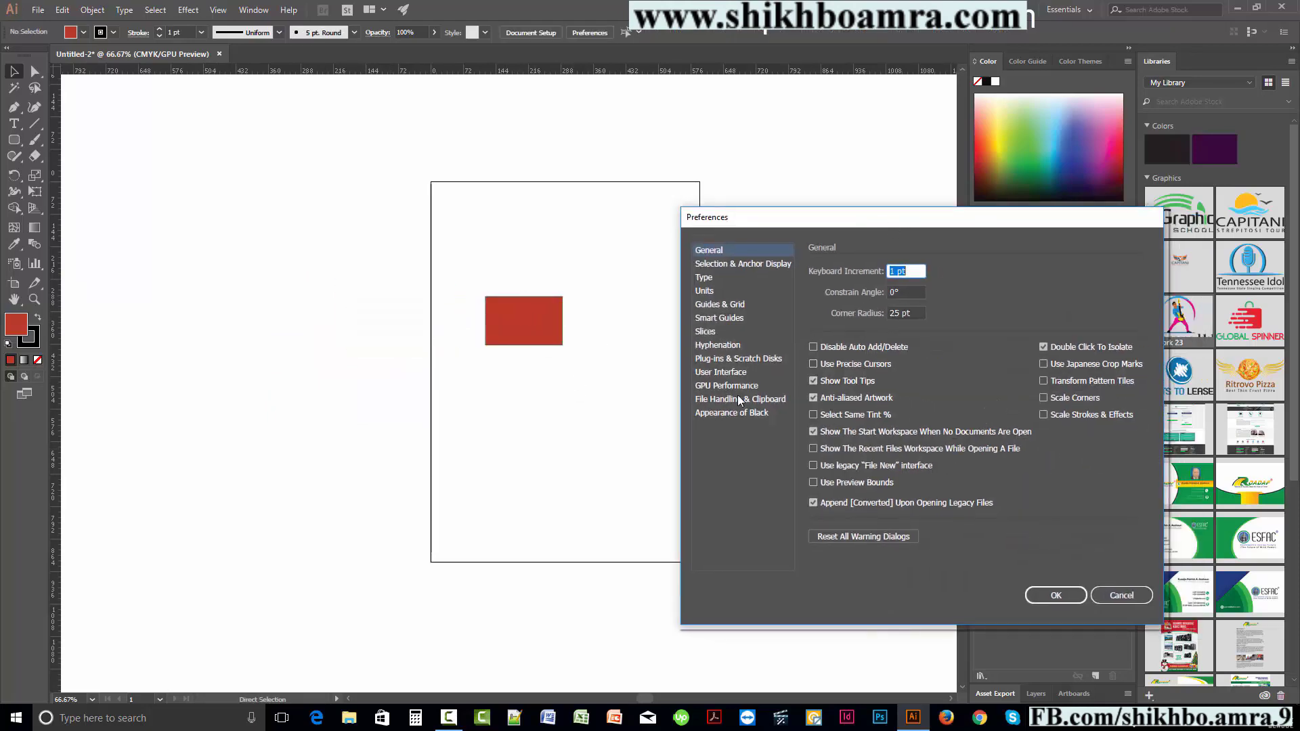
pyautogui.click(754, 371)
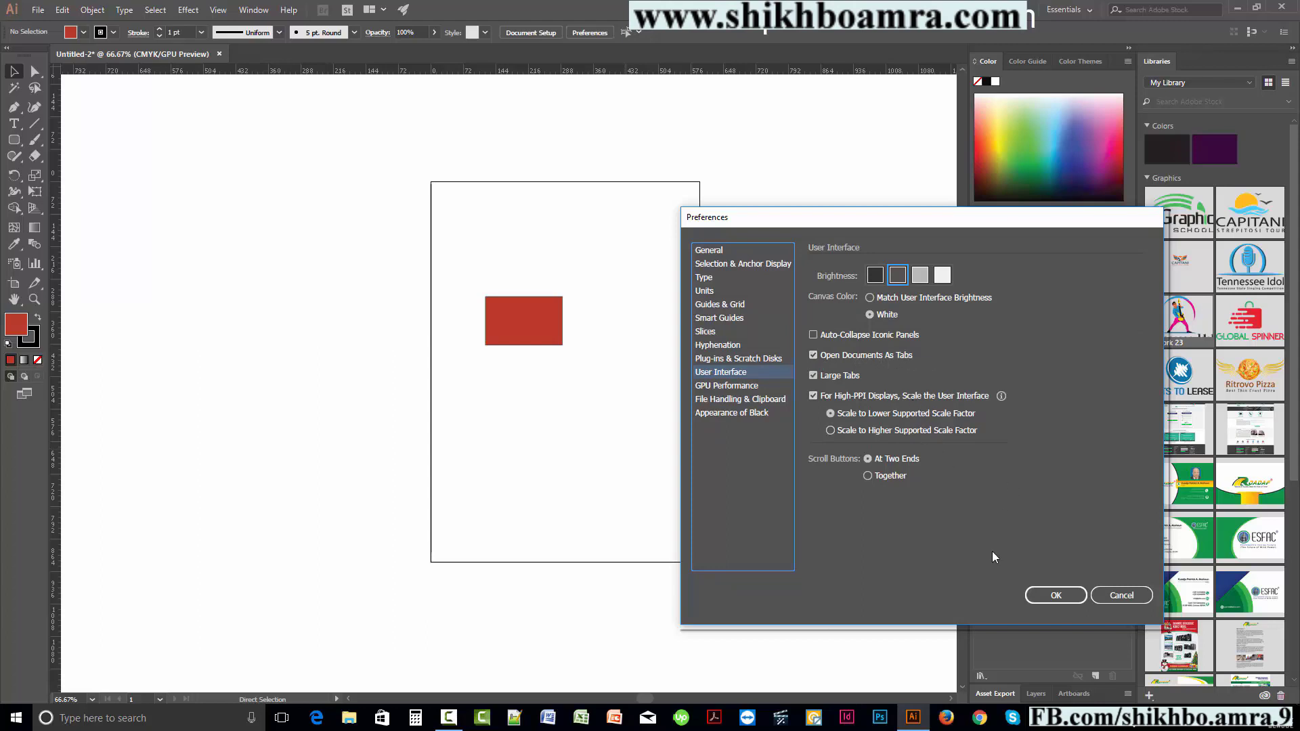
pyautogui.click(1053, 595)
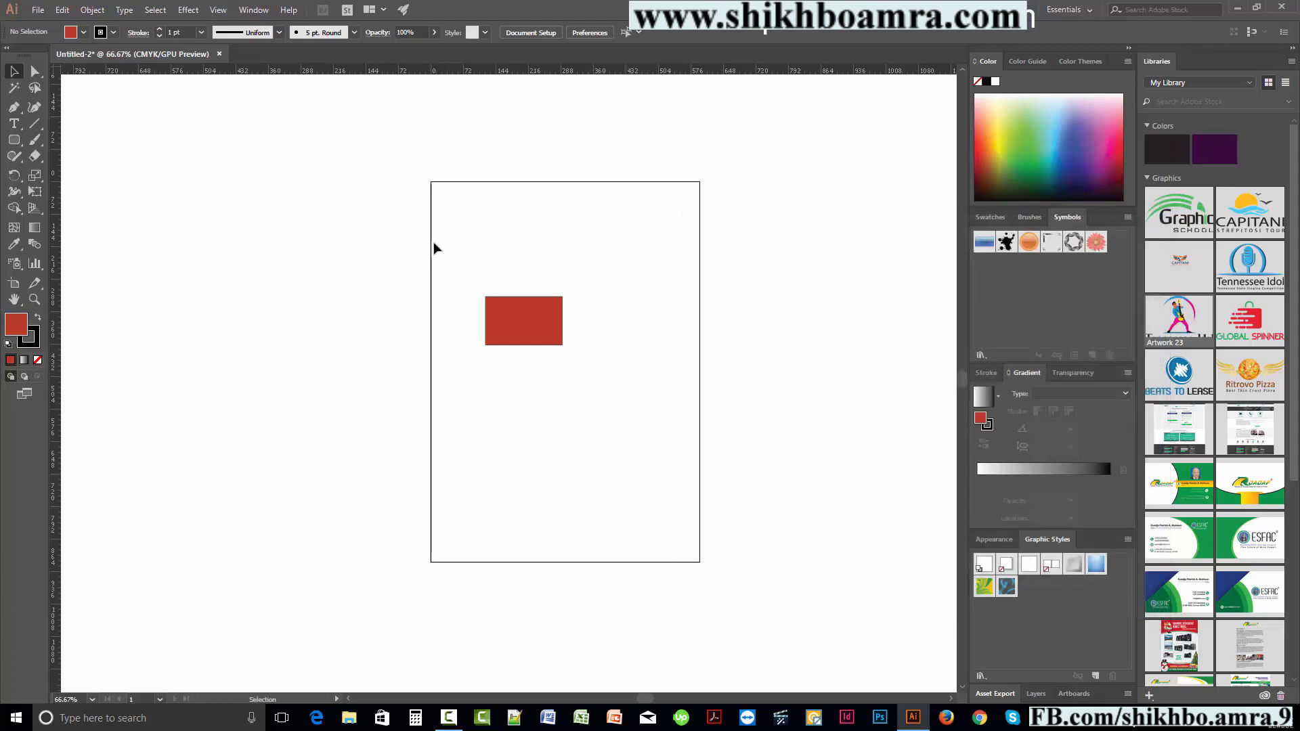
pyautogui.click(38, 10)
pyautogui.click(54, 26)
# - Create a new document from the Print tab's Legal preset
pyautogui.click(640, 196)
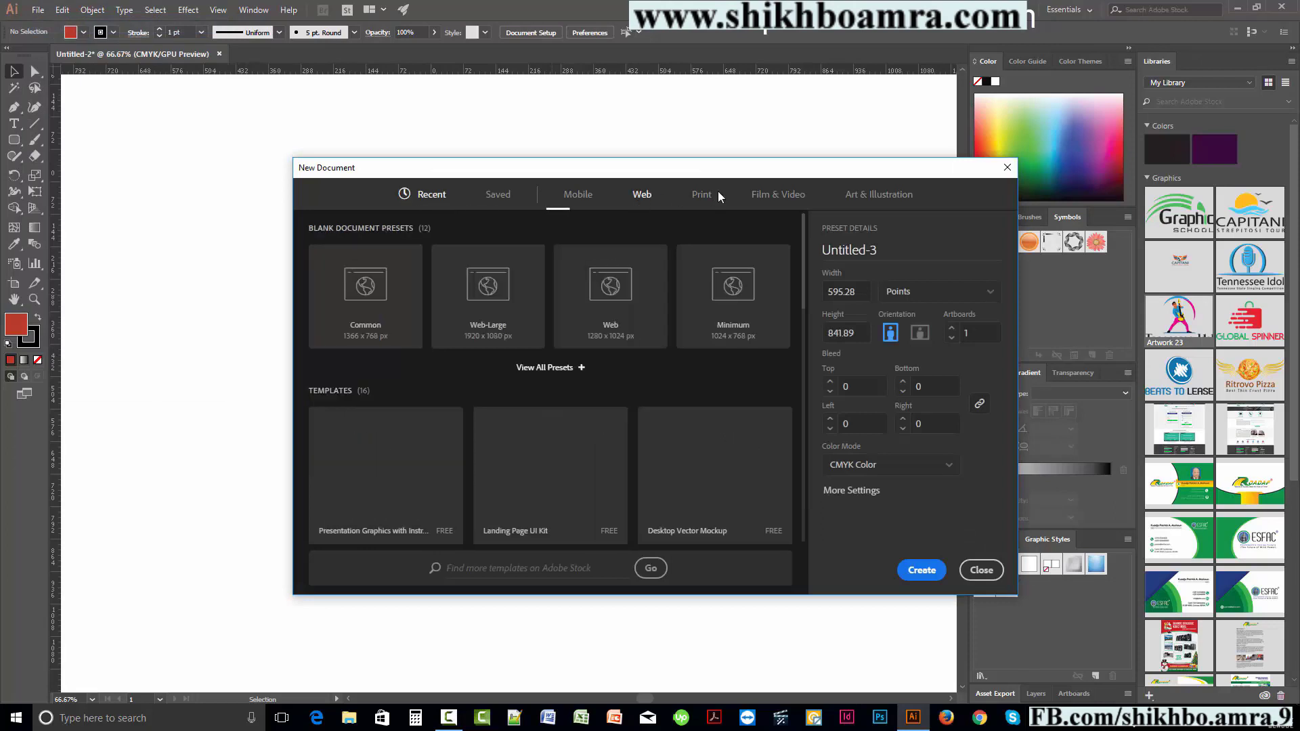
pyautogui.click(702, 194)
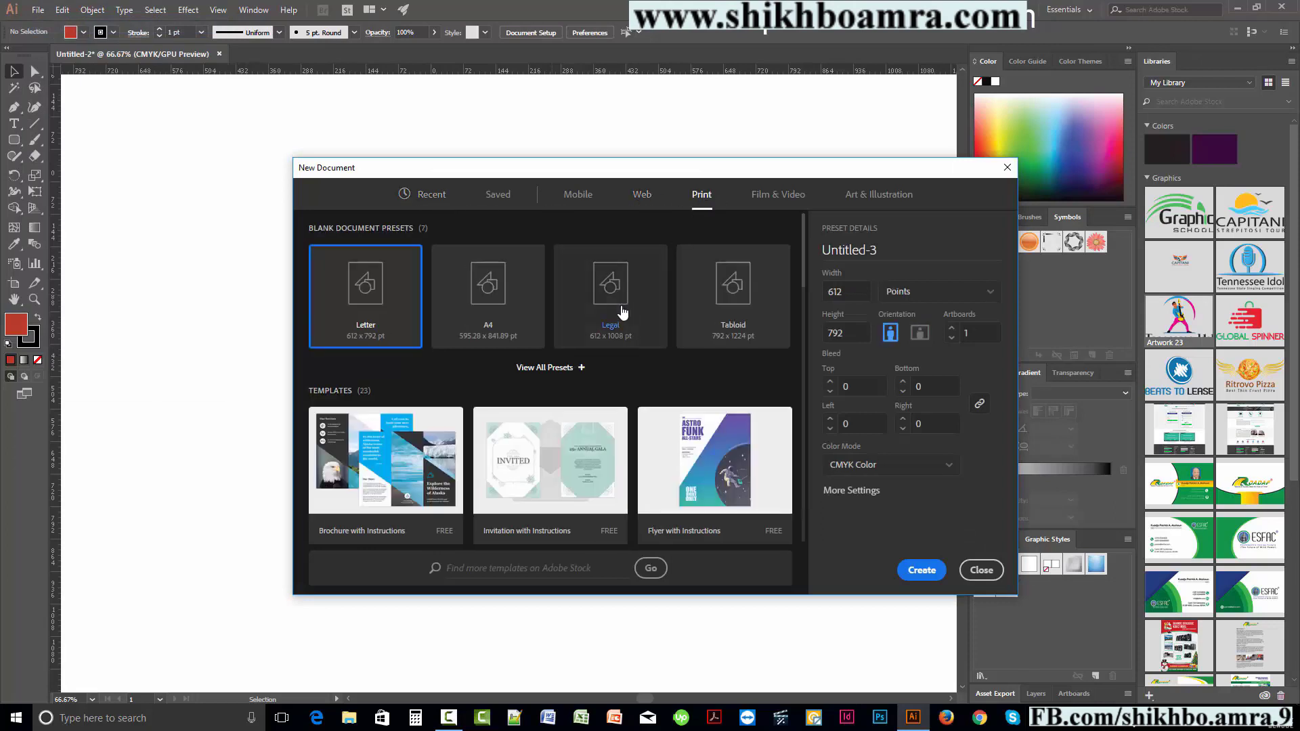
pyautogui.click(921, 571)
# - Switch between the Untitled-2 and Untitled-3 tabs, then pull Untitled-3 into a floating window
pyautogui.click(160, 60)
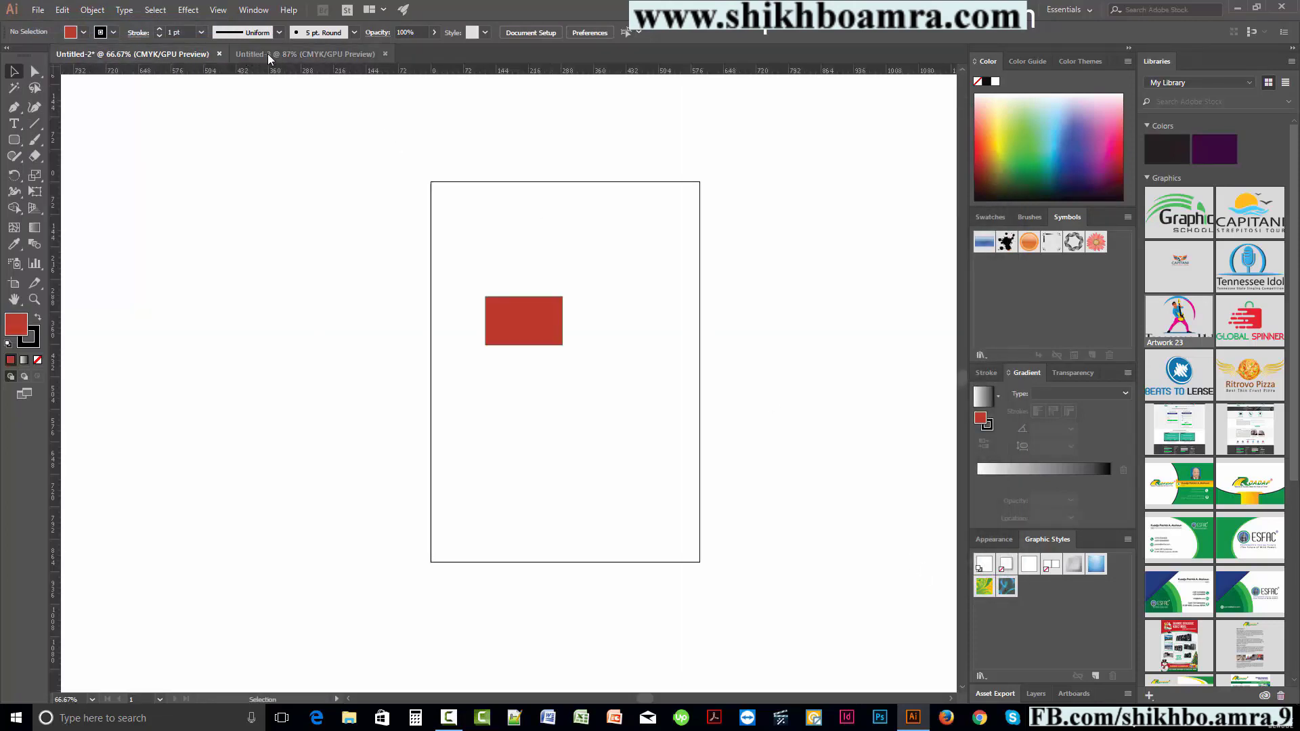
pyautogui.click(267, 54)
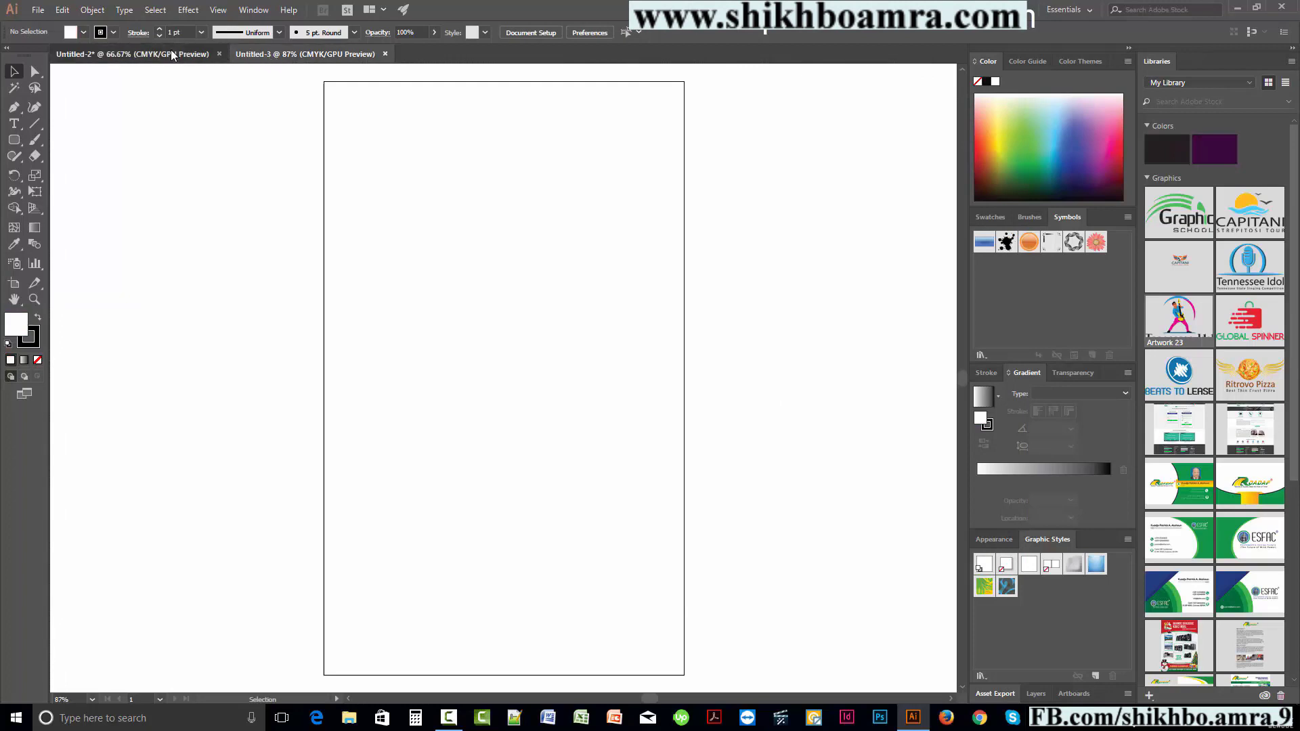
pyautogui.click(170, 54)
pyautogui.click(282, 54)
pyautogui.click(182, 53)
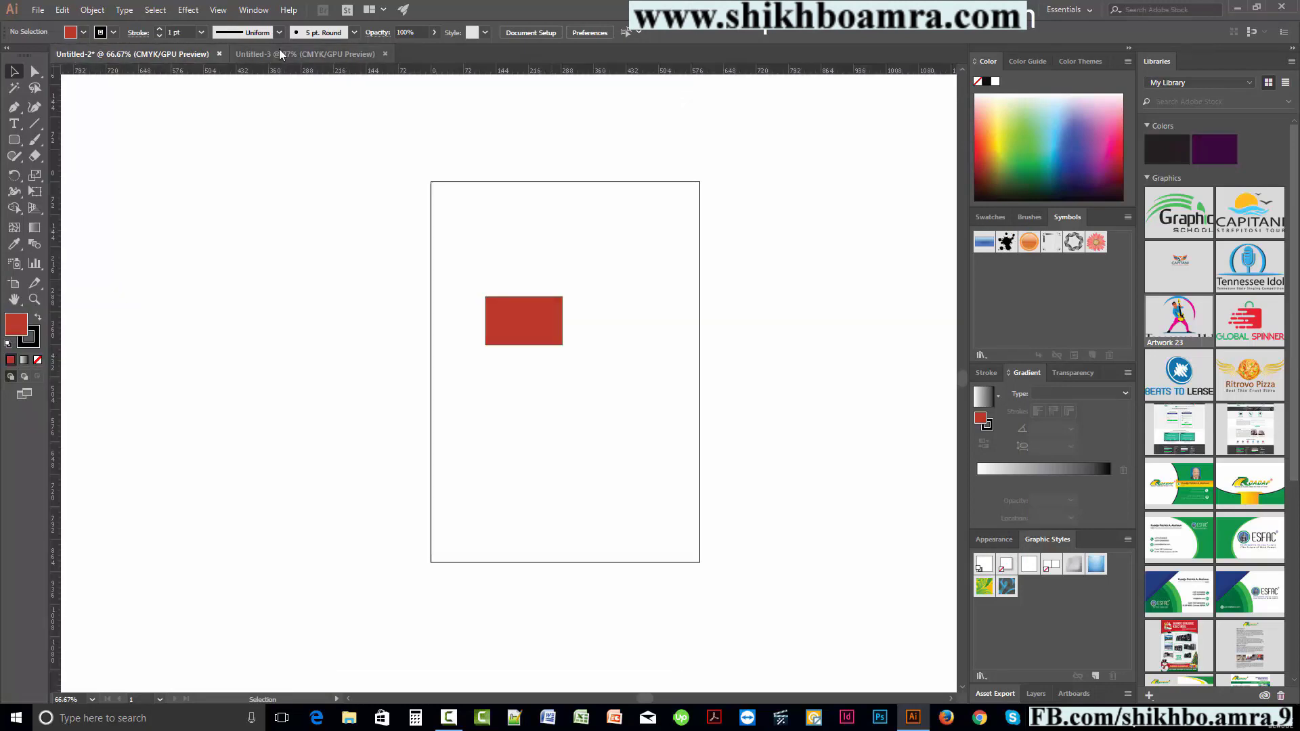
pyautogui.click(279, 50)
pyautogui.click(163, 53)
pyautogui.click(272, 52)
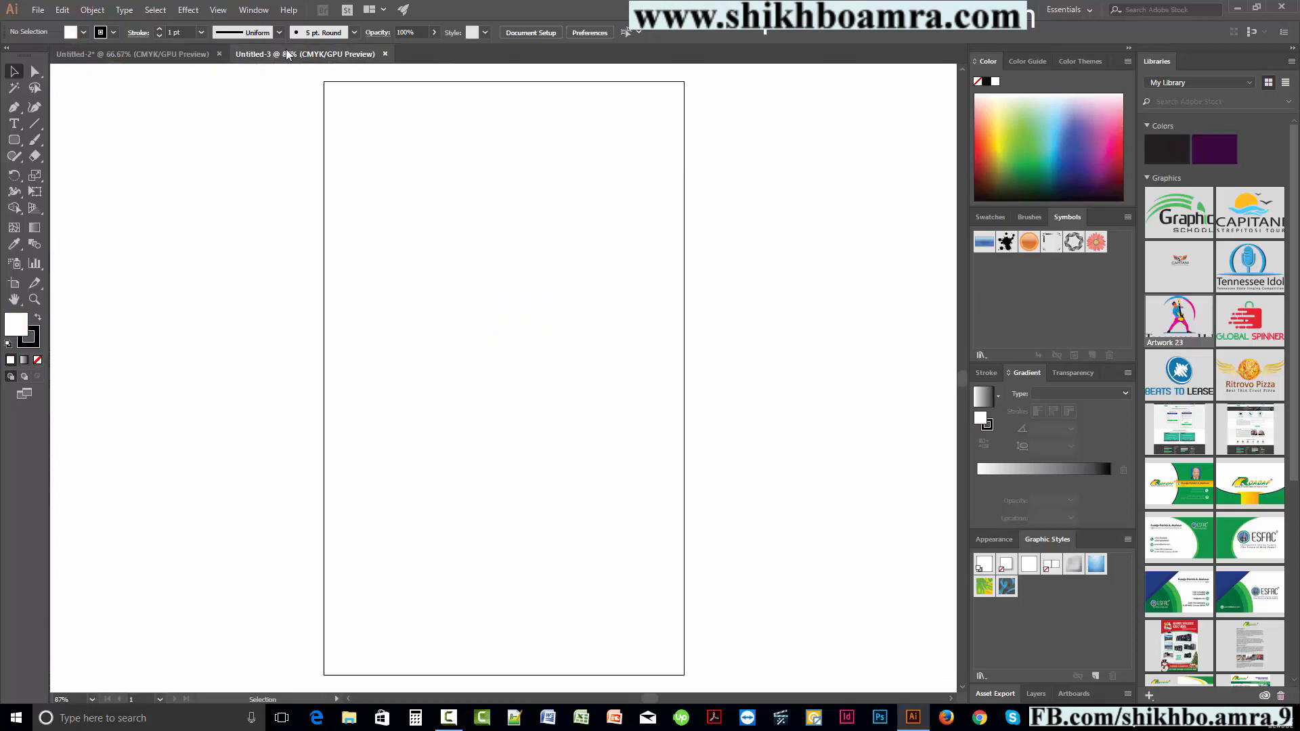
pyautogui.moveTo(286, 49); pyautogui.dragTo(372, 182)
# - Resize and reposition Untitled-3, float Untitled-2 too, and arrange both windows
pyautogui.moveTo(297, 232); pyautogui.dragTo(273, 167)
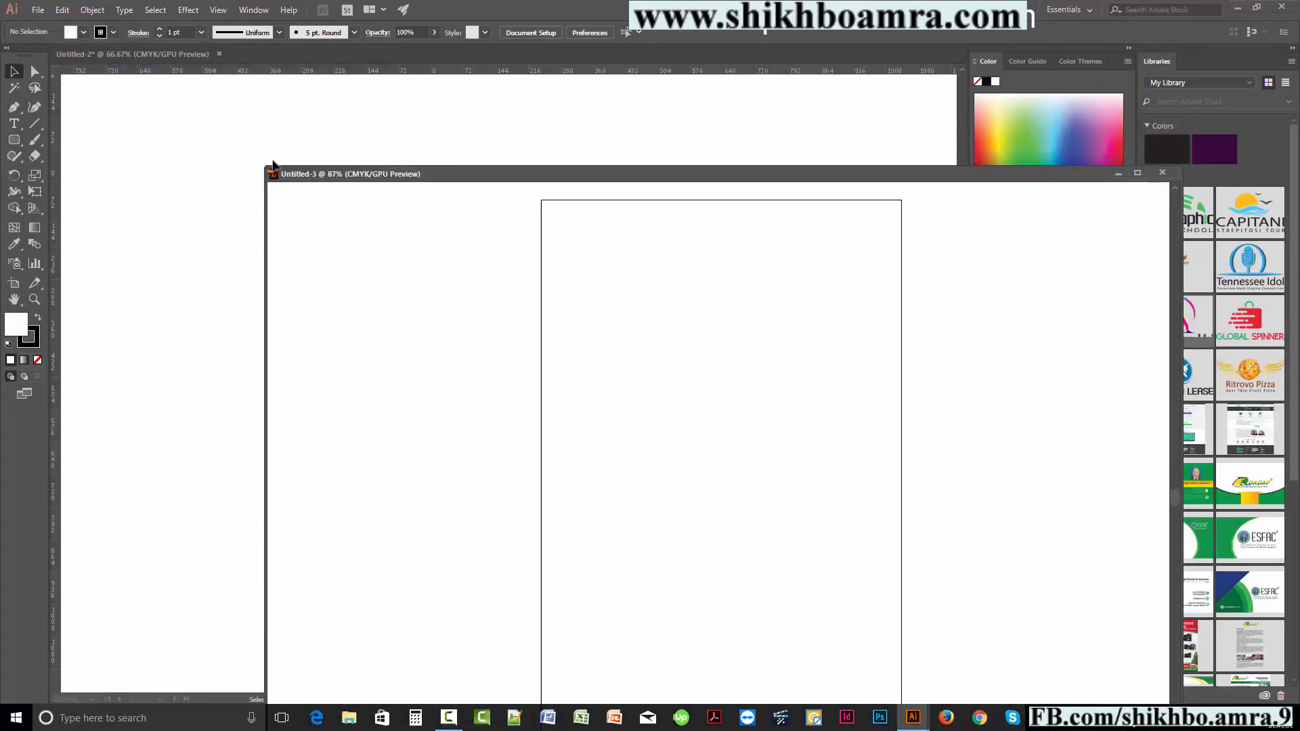
pyautogui.moveTo(325, 201); pyautogui.dragTo(377, 227)
pyautogui.moveTo(458, 193); pyautogui.dragTo(413, 176)
pyautogui.moveTo(153, 52); pyautogui.dragTo(310, 177)
pyautogui.moveTo(183, 177); pyautogui.dragTo(559, 321)
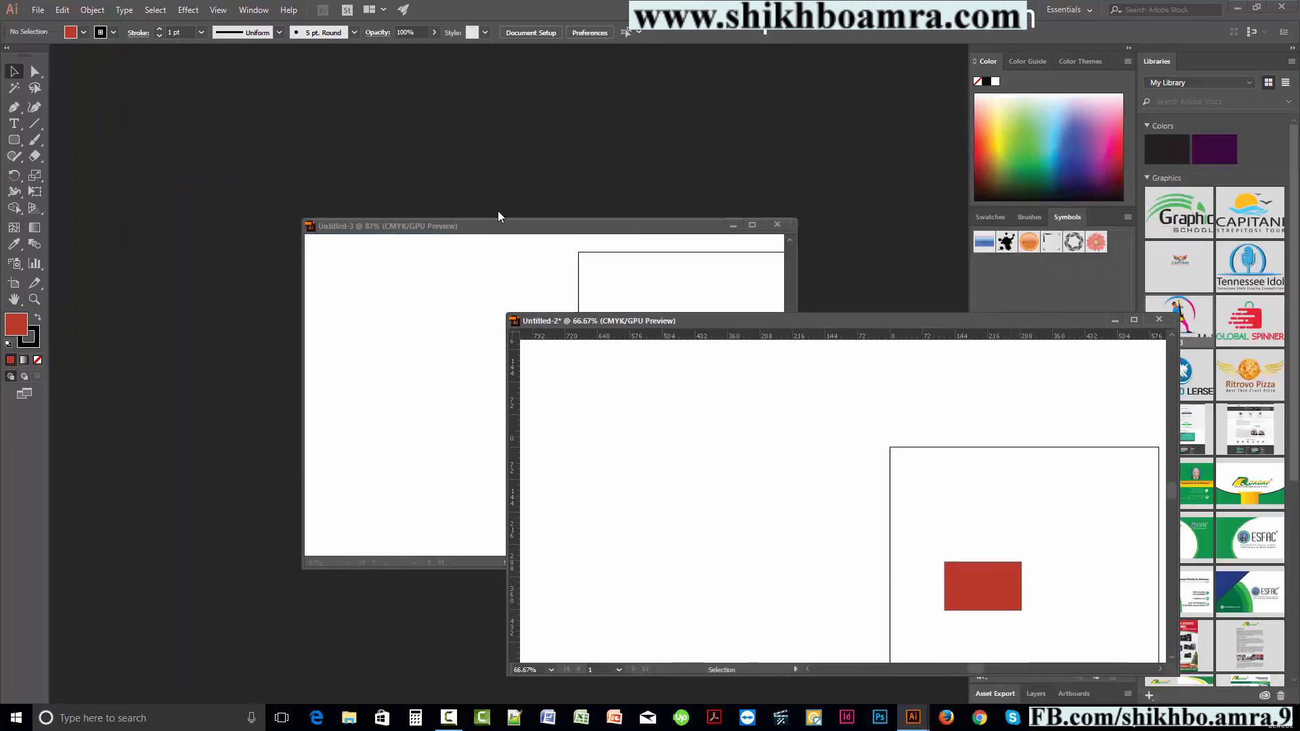
pyautogui.moveTo(479, 221); pyautogui.dragTo(340, 129)
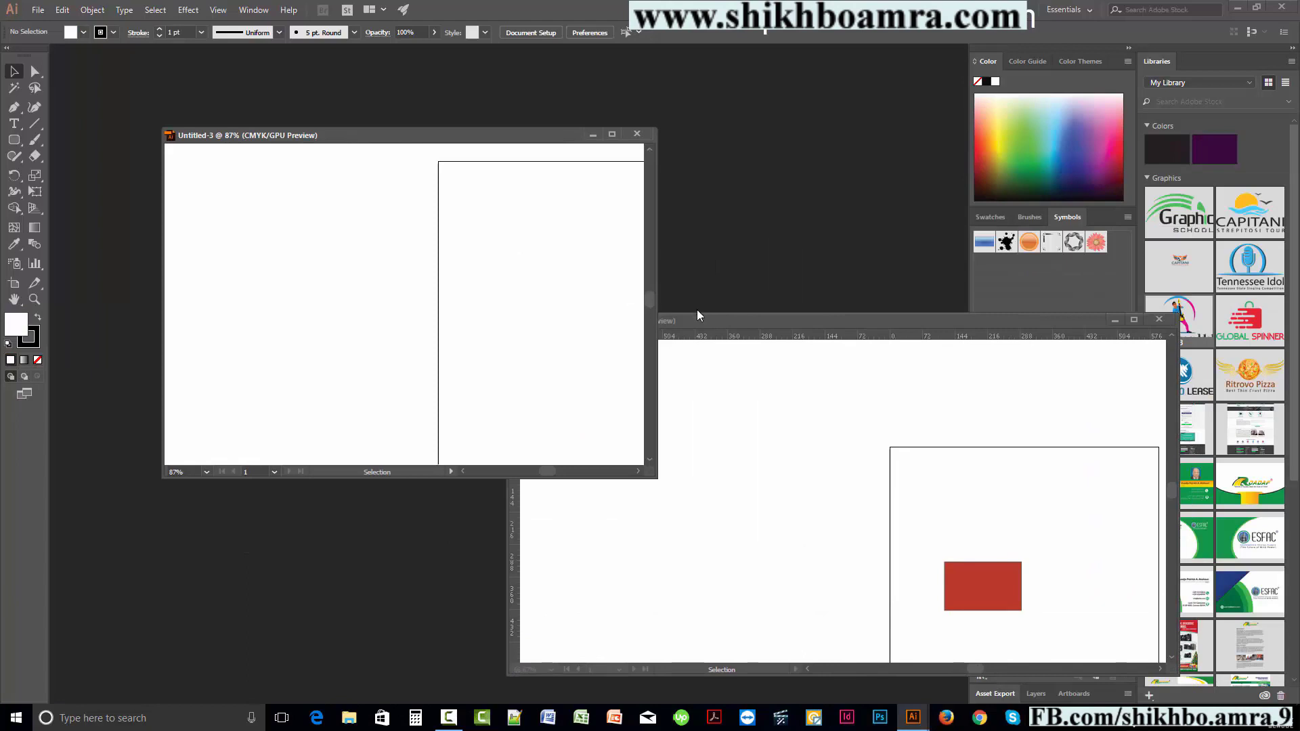
pyautogui.moveTo(700, 316); pyautogui.dragTo(623, 320)
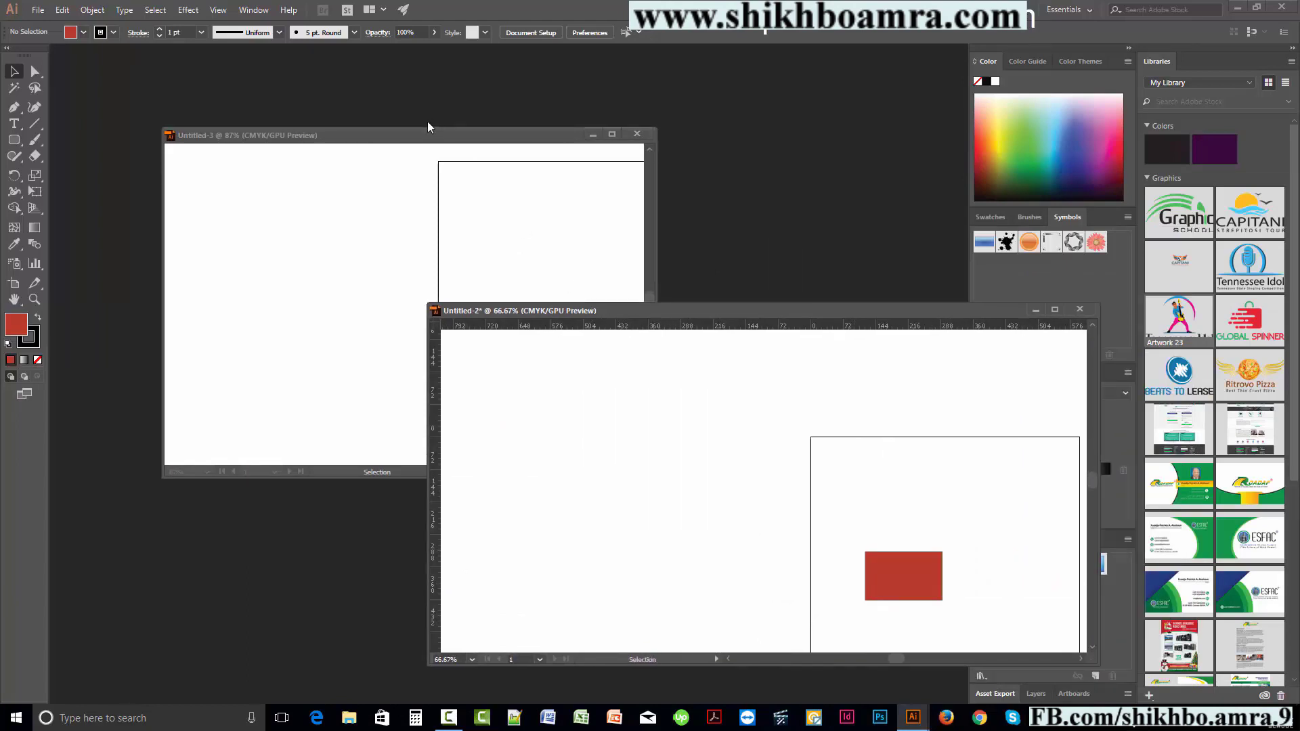
pyautogui.moveTo(428, 134); pyautogui.dragTo(350, 132)
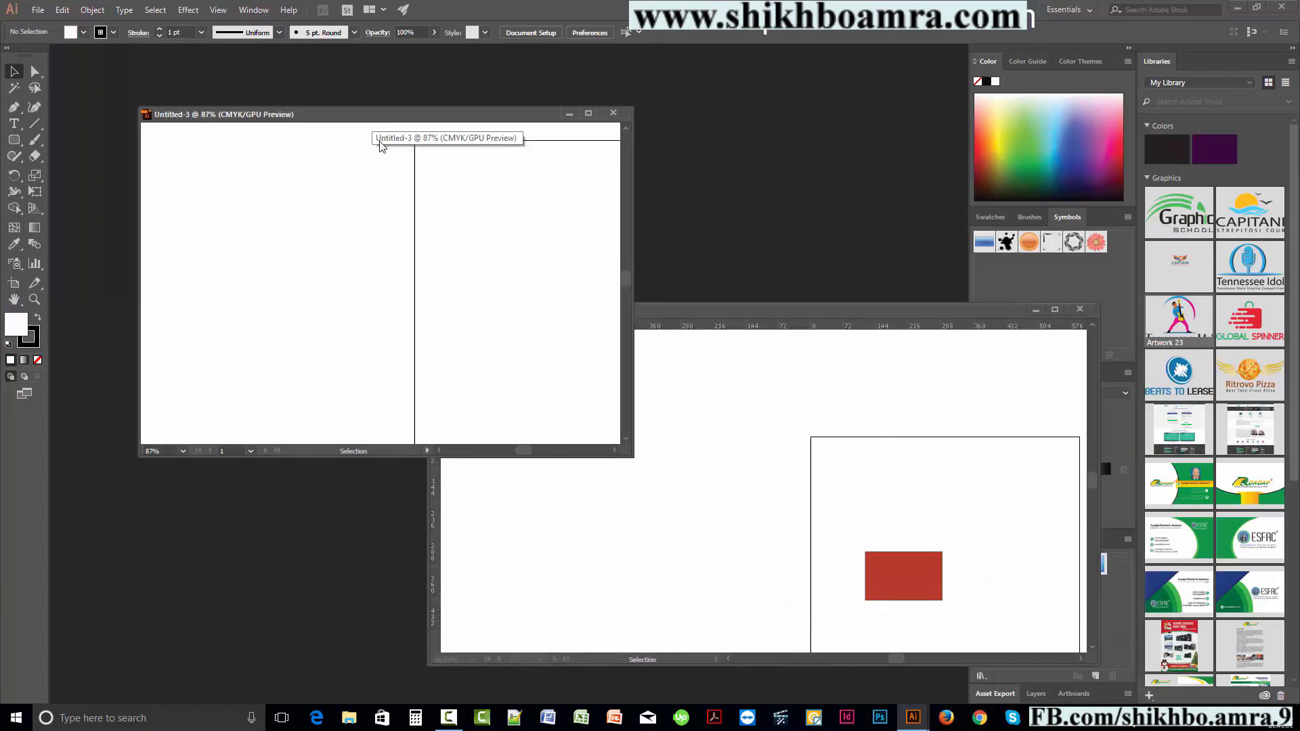
# - Hide and show the panels, then cycle between the two documents with Ctrl+Tab
pyautogui.press('Tab')
pyautogui.press('Tab')
pyautogui.hotkey('ctrl', 'Tab')
pyautogui.hotkey('ctrl', 'Tab')
pyautogui.hotkey('ctrl', 'Tab')
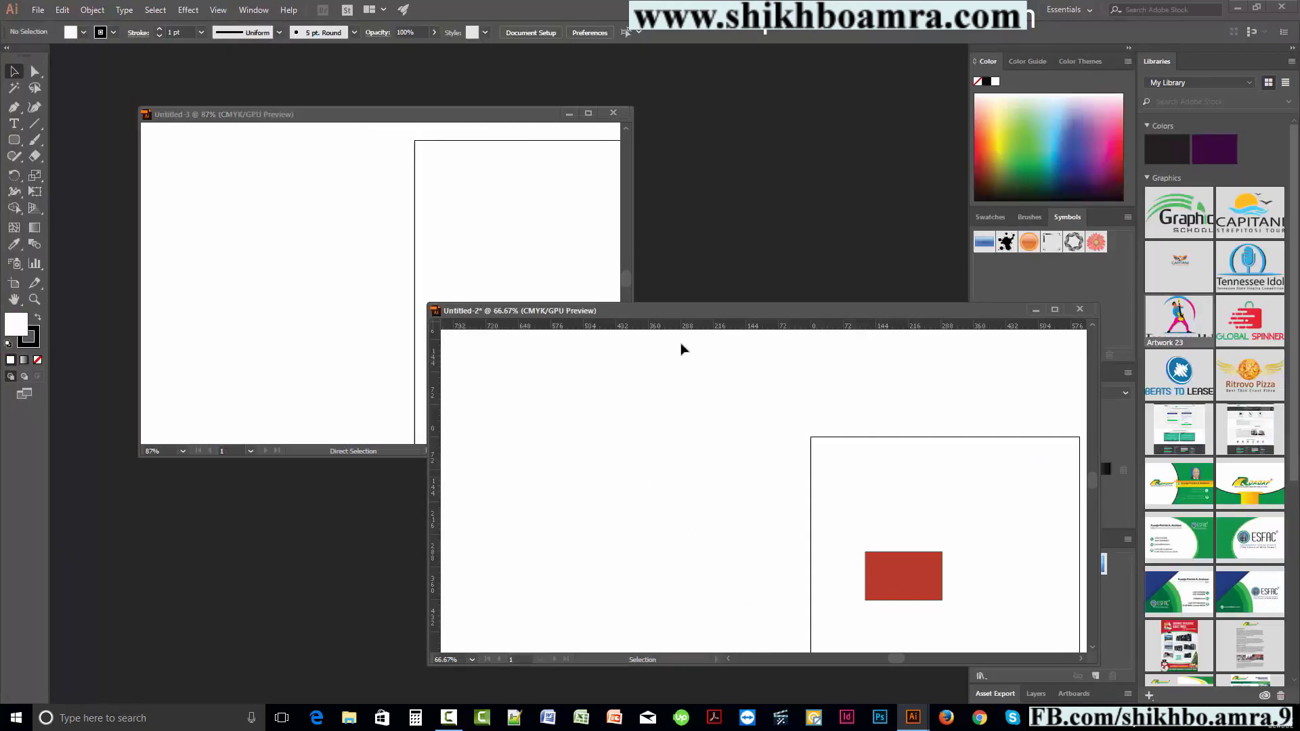
pyautogui.hotkey('ctrl', 'Tab')
pyautogui.hotkey('ctrl', 'Tab')
pyautogui.hotkey('ctrl', 'Tab')
pyautogui.hotkey('ctrl', 'Tab')
pyautogui.hotkey('ctrl', 'Tab')
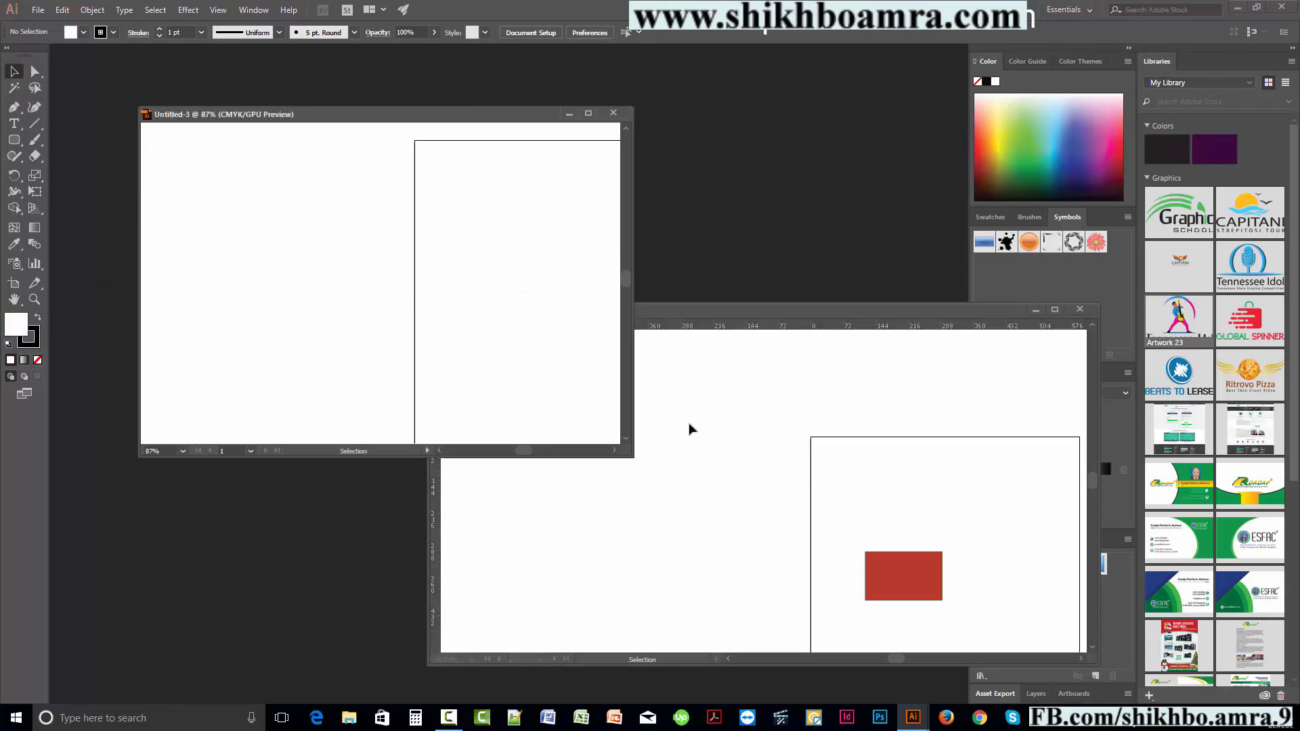
pyautogui.hotkey('ctrl', 'Tab')
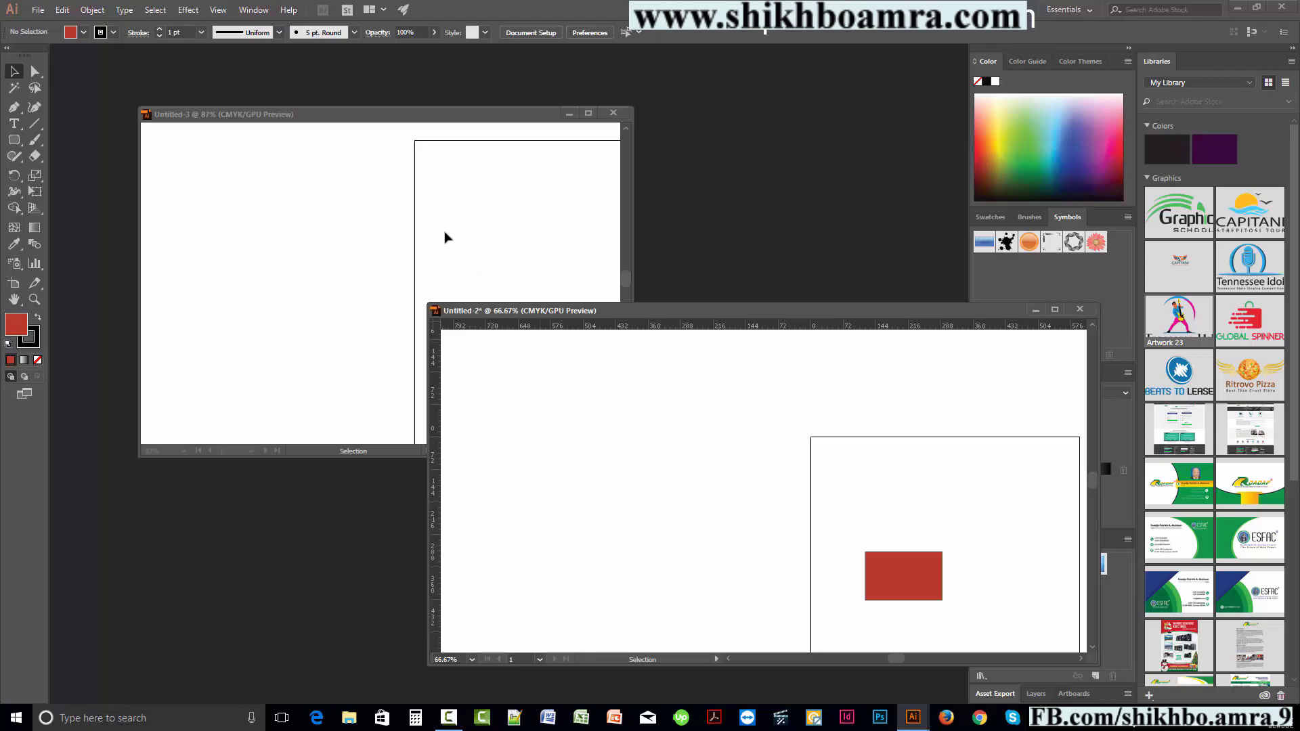
pyautogui.hotkey('ctrl', 'Tab')
pyautogui.hotkey('ctrl', 'Tab')
pyautogui.hotkey('ctrl', 'Tab')
pyautogui.hotkey('ctrl', 'Tab')
pyautogui.hotkey('ctrl', 'Tab')
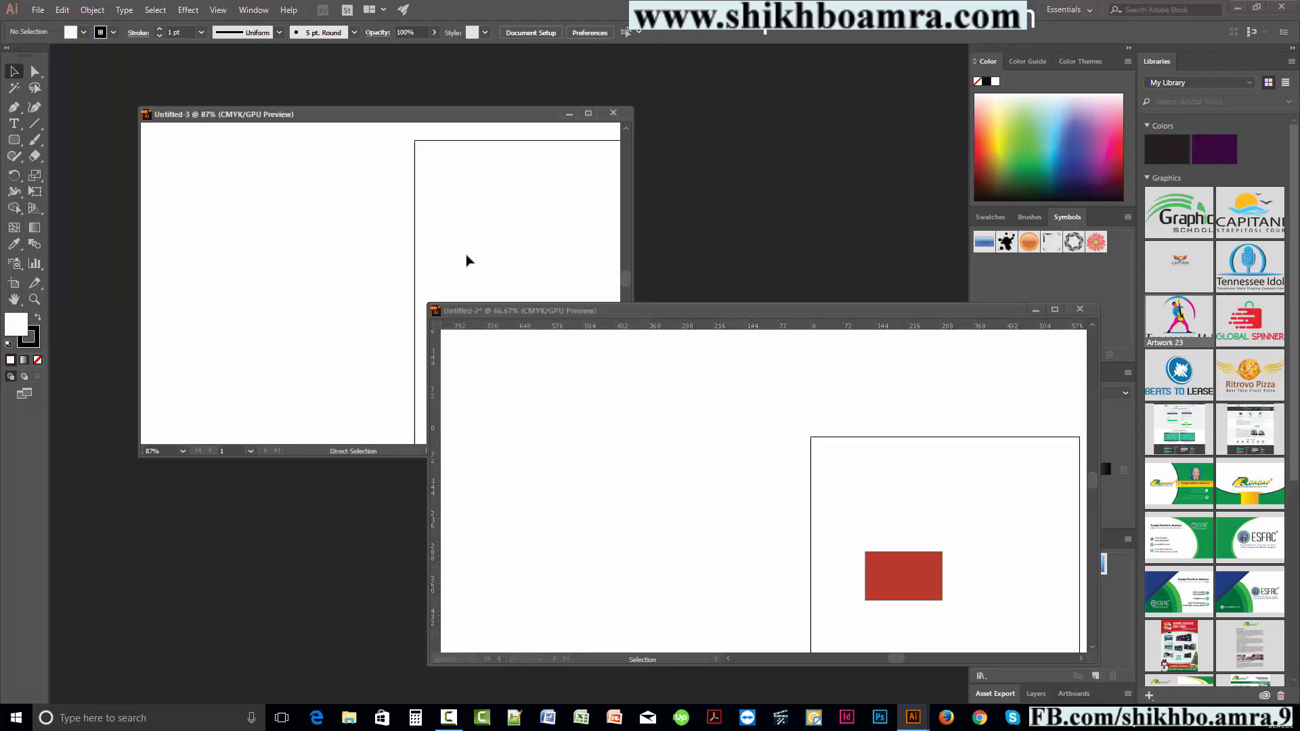
pyautogui.hotkey('ctrl', 'Tab')
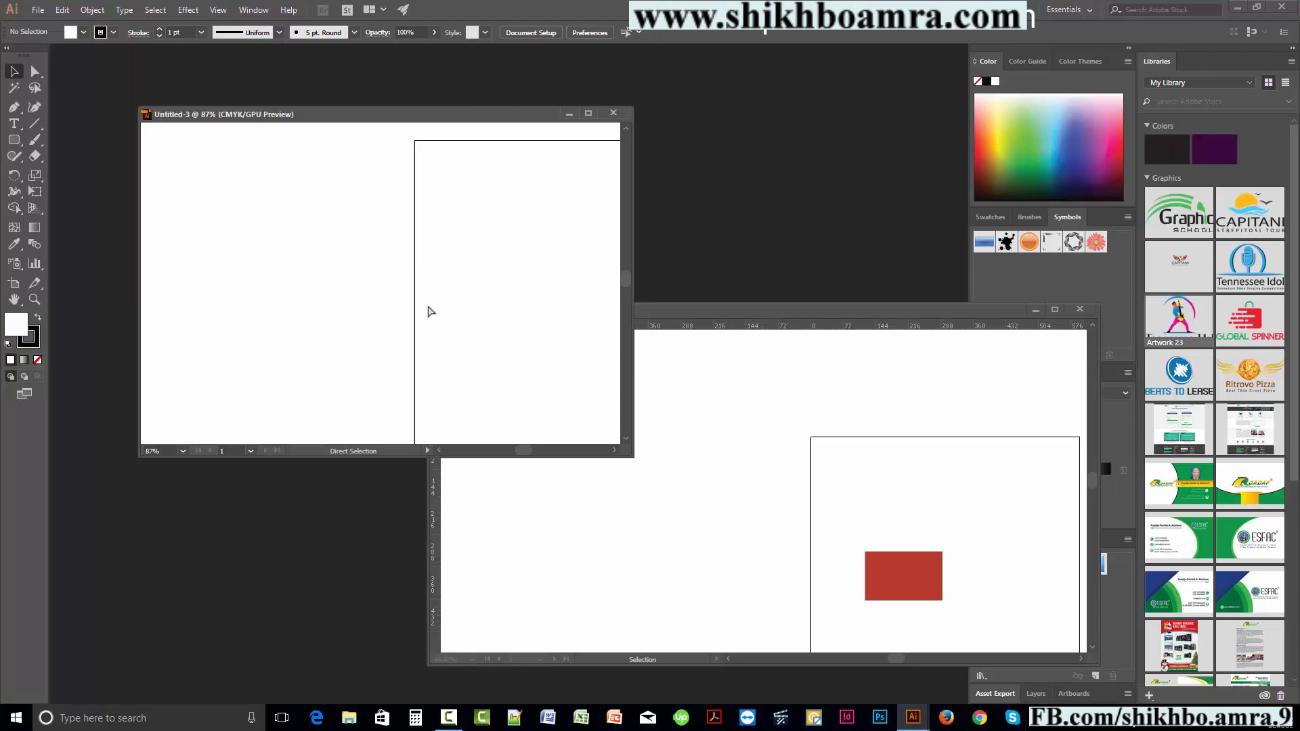
pyautogui.hotkey('ctrl', 'Tab')
pyautogui.hotkey('ctrl', 'Tab')
pyautogui.hotkey('ctrl', 'Tab')
pyautogui.hotkey('ctrl', 'Tab')
pyautogui.hotkey('ctrl', 'Tab')
pyautogui.hotkey('ctrl', 'Tab')
pyautogui.hotkey('ctrl', 'Tab')
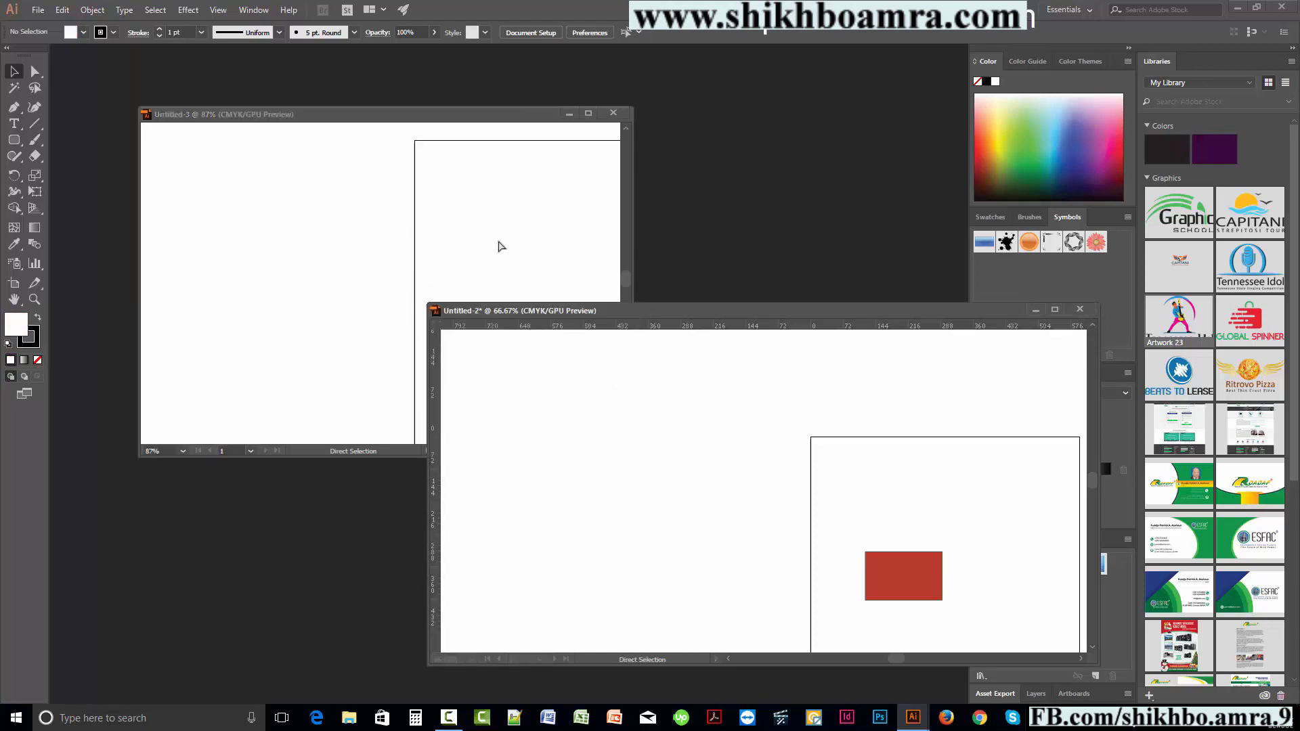
pyautogui.hotkey('ctrl', 'Tab')
# - Close Untitled-3 and dock Untitled-2 back into the tab bar
pyautogui.moveTo(429, 118); pyautogui.dragTo(426, 115)
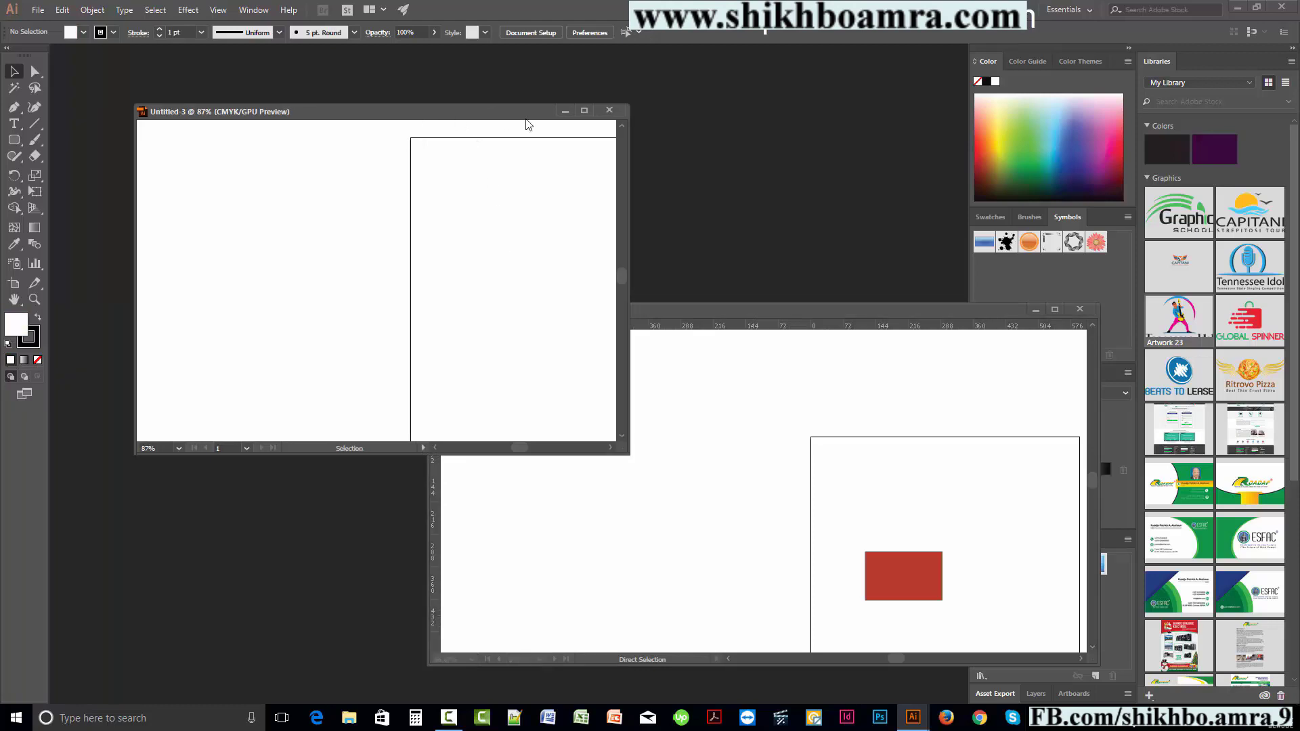
pyautogui.click(608, 110)
pyautogui.moveTo(703, 312); pyautogui.dragTo(372, 49)
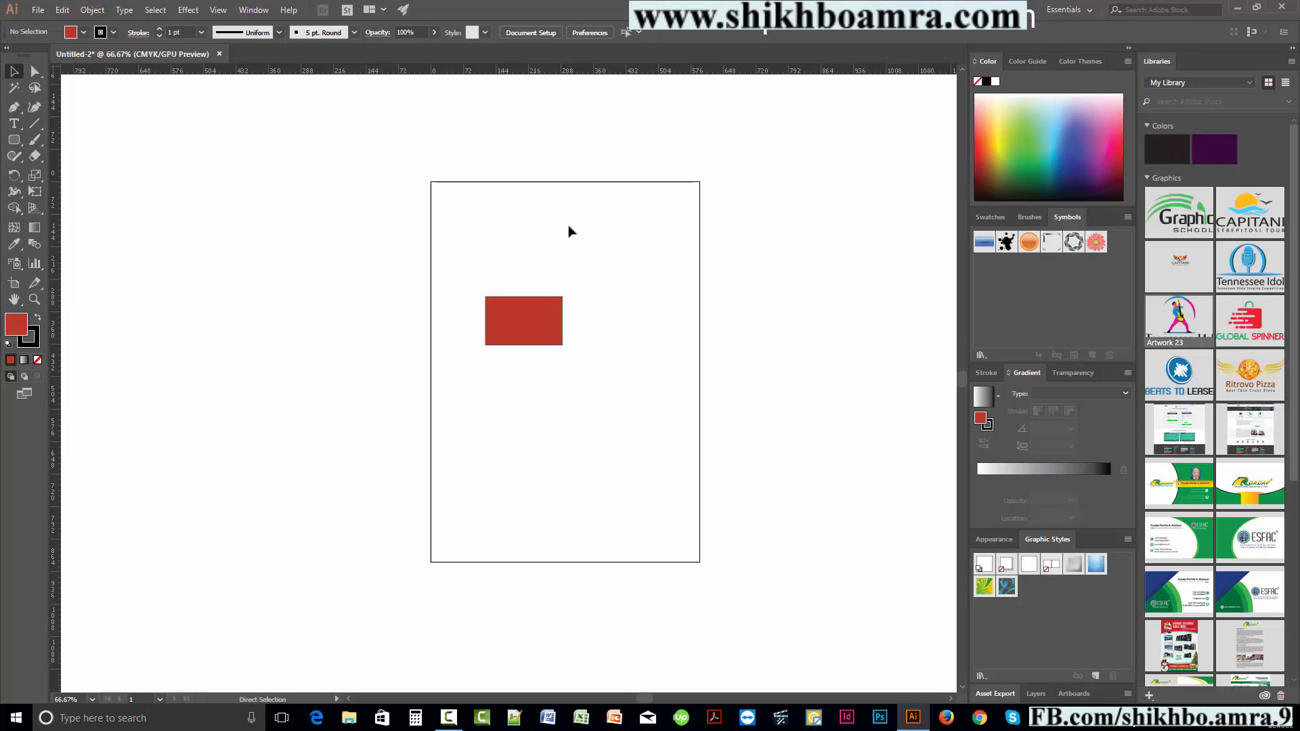
# - Turn off Open Documents As Tabs in the User Interface preferences
pyautogui.hotkey('ctrl', 'k')
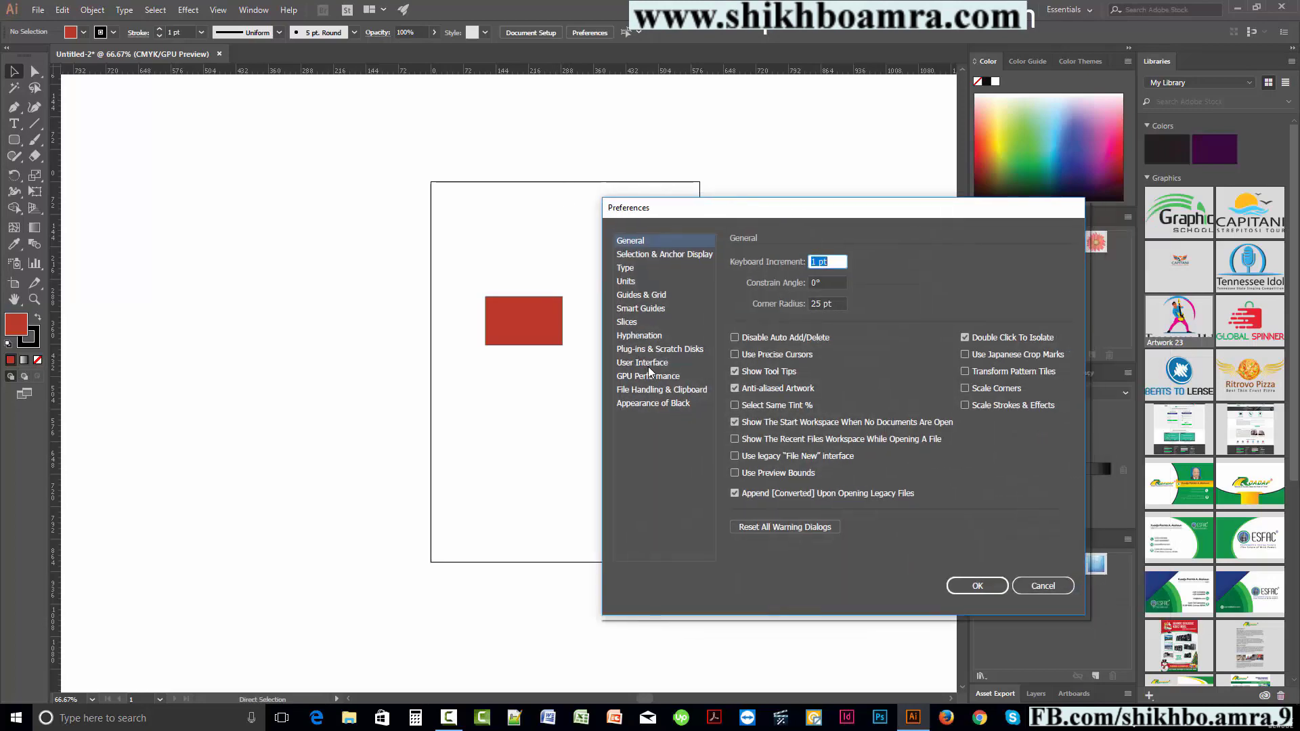
pyautogui.click(643, 364)
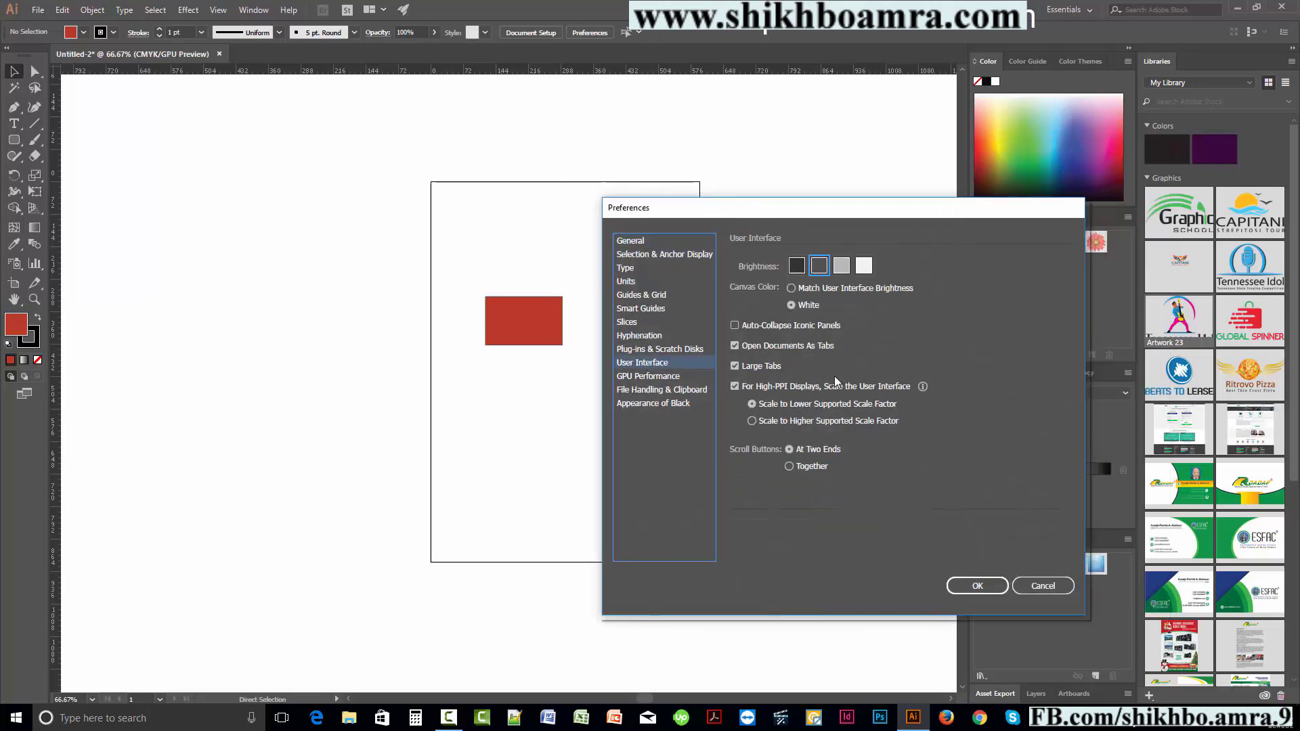
pyautogui.click(775, 343)
pyautogui.click(977, 587)
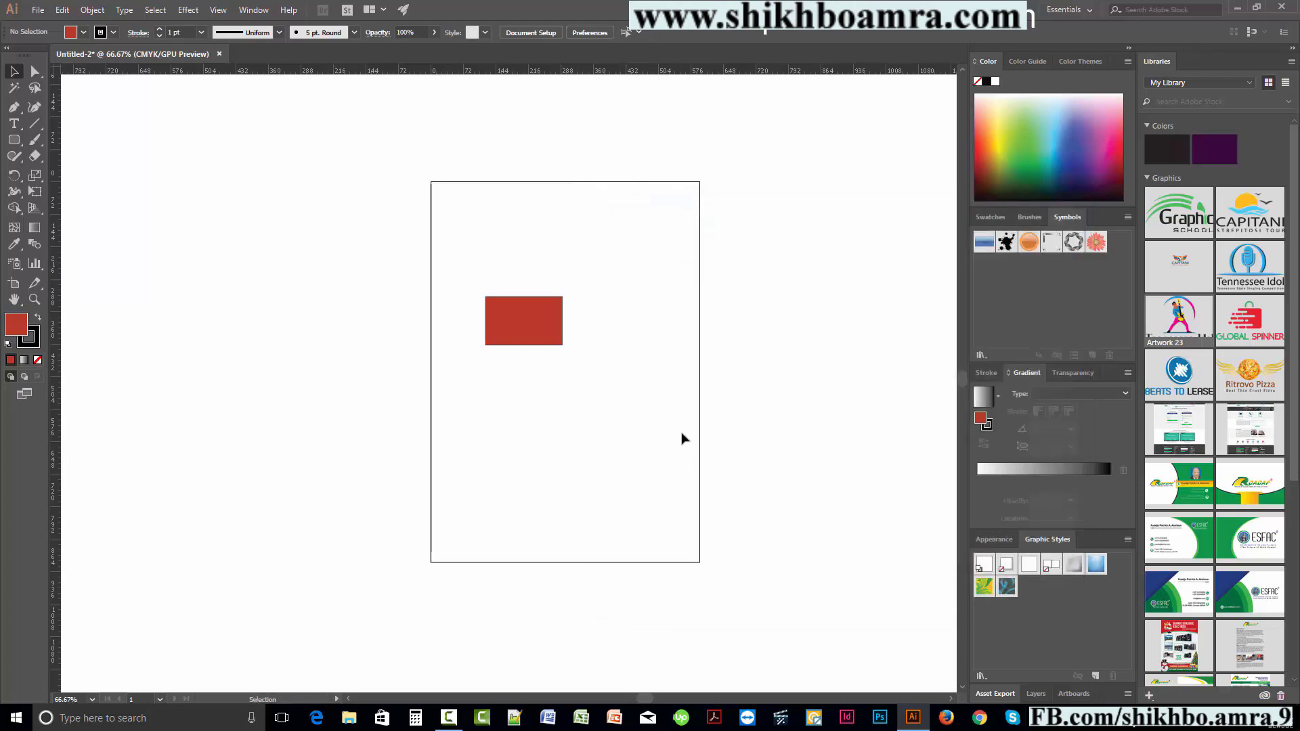
# - Create a new A4 print document, drag its floating window around, then close it
pyautogui.click(38, 10)
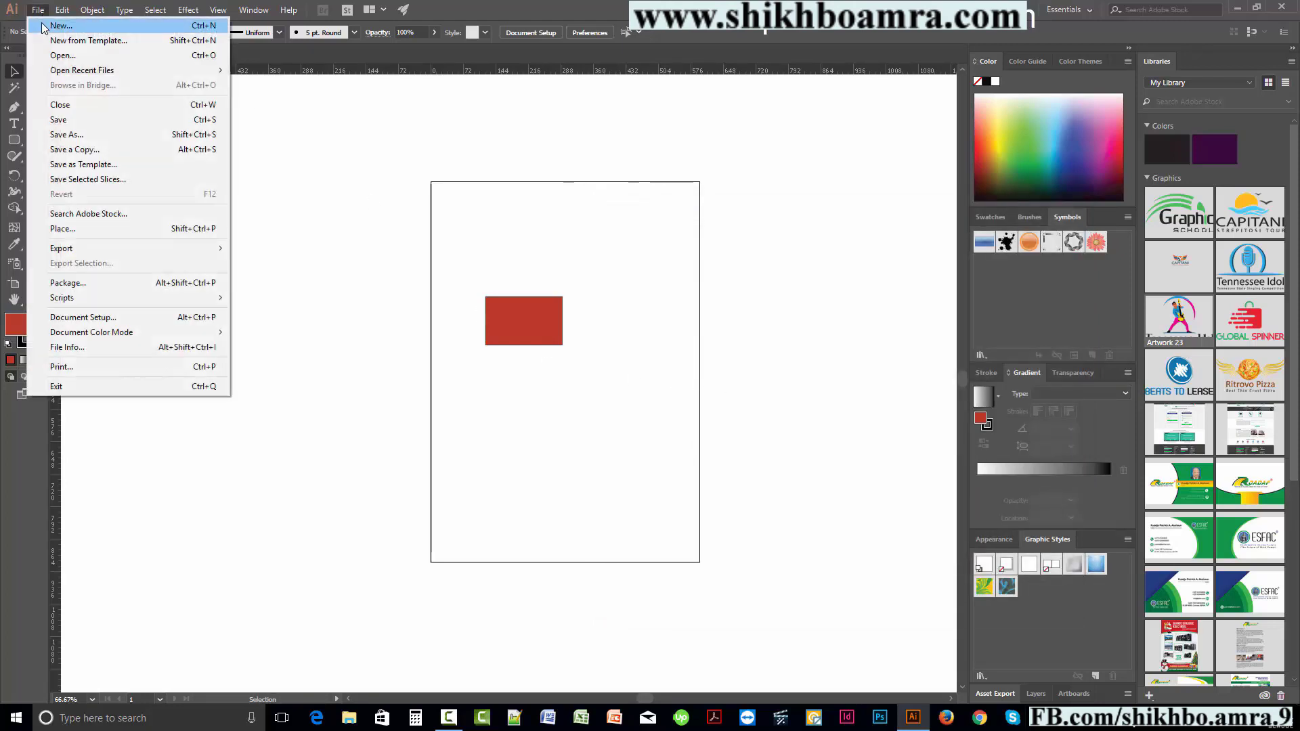
pyautogui.click(48, 21)
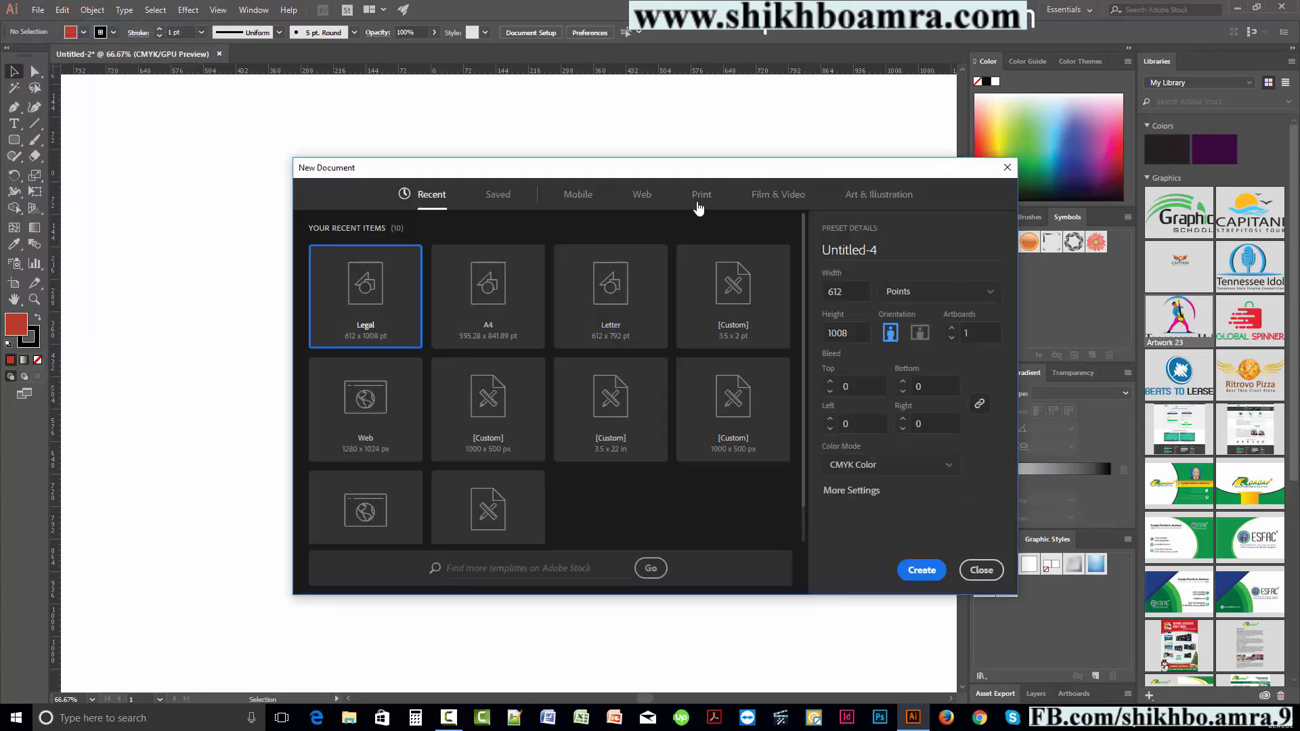
pyautogui.click(701, 195)
pyautogui.click(535, 318)
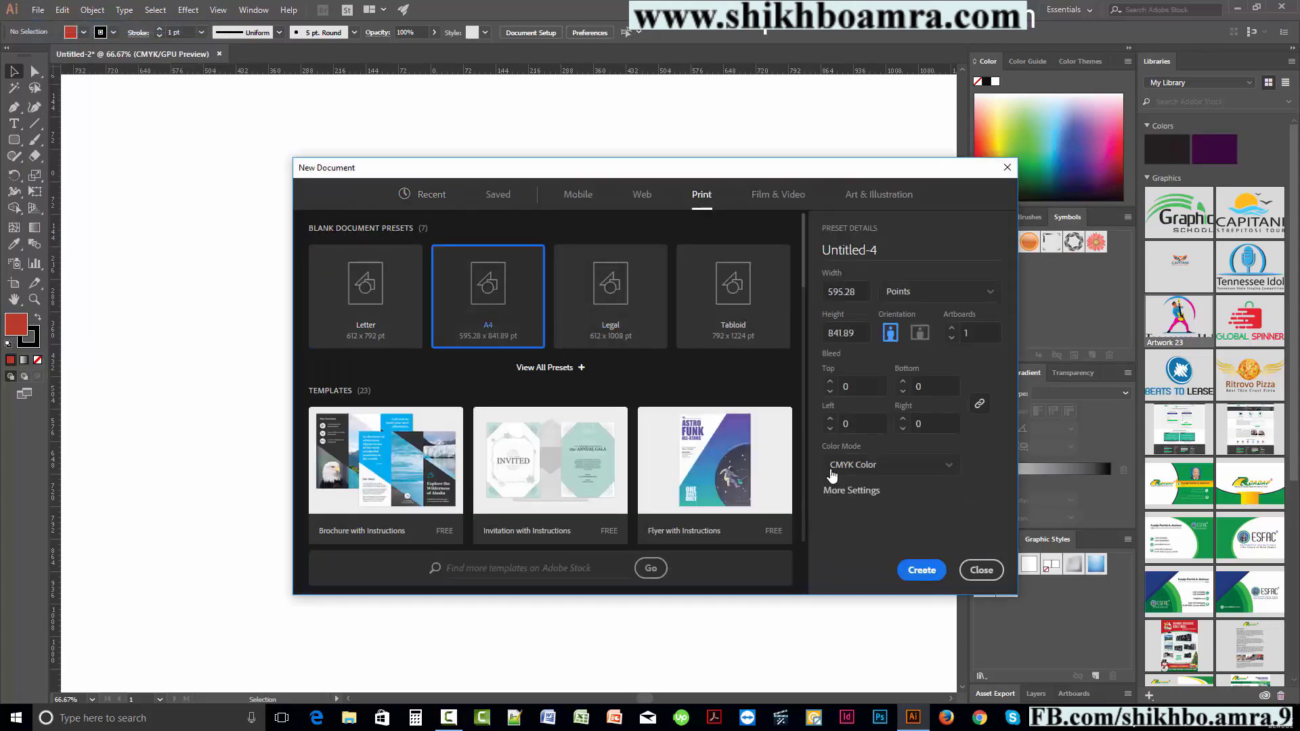
pyautogui.click(941, 580)
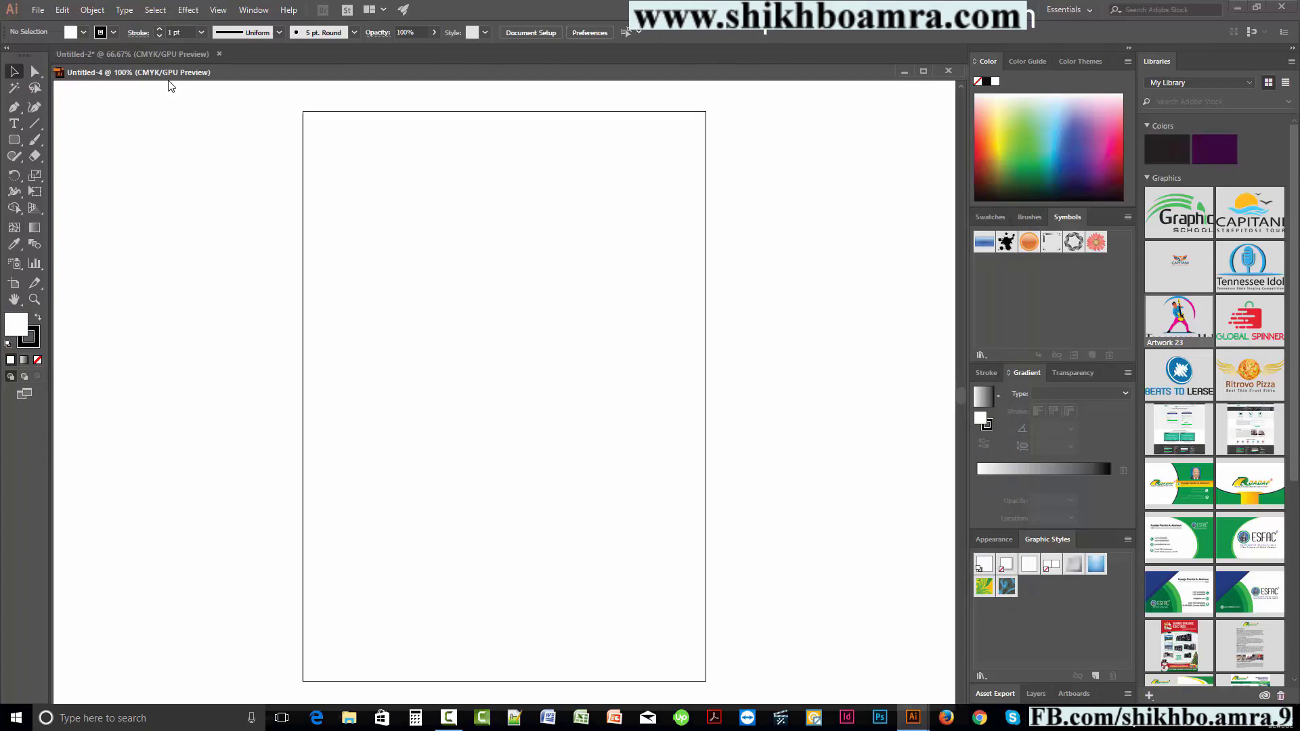
pyautogui.moveTo(168, 77); pyautogui.dragTo(395, 165)
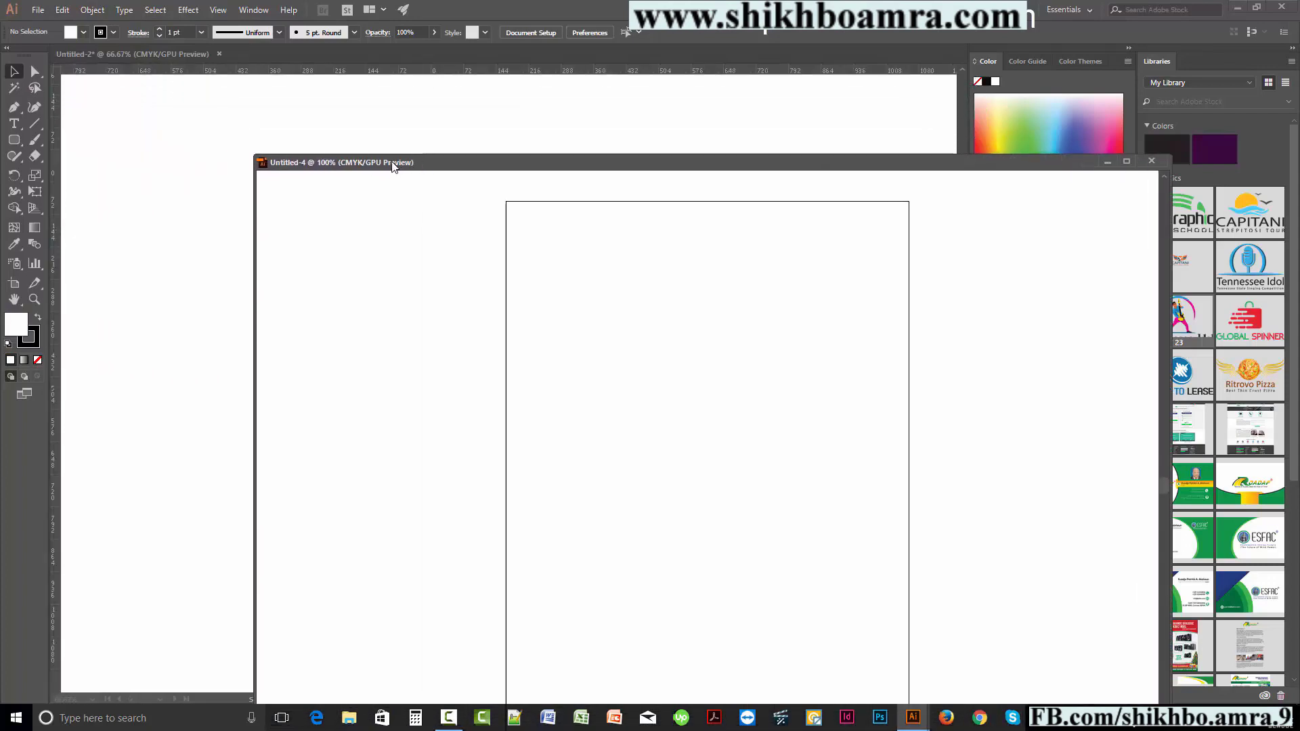
pyautogui.moveTo(261, 166); pyautogui.dragTo(484, 220)
pyautogui.click(828, 218)
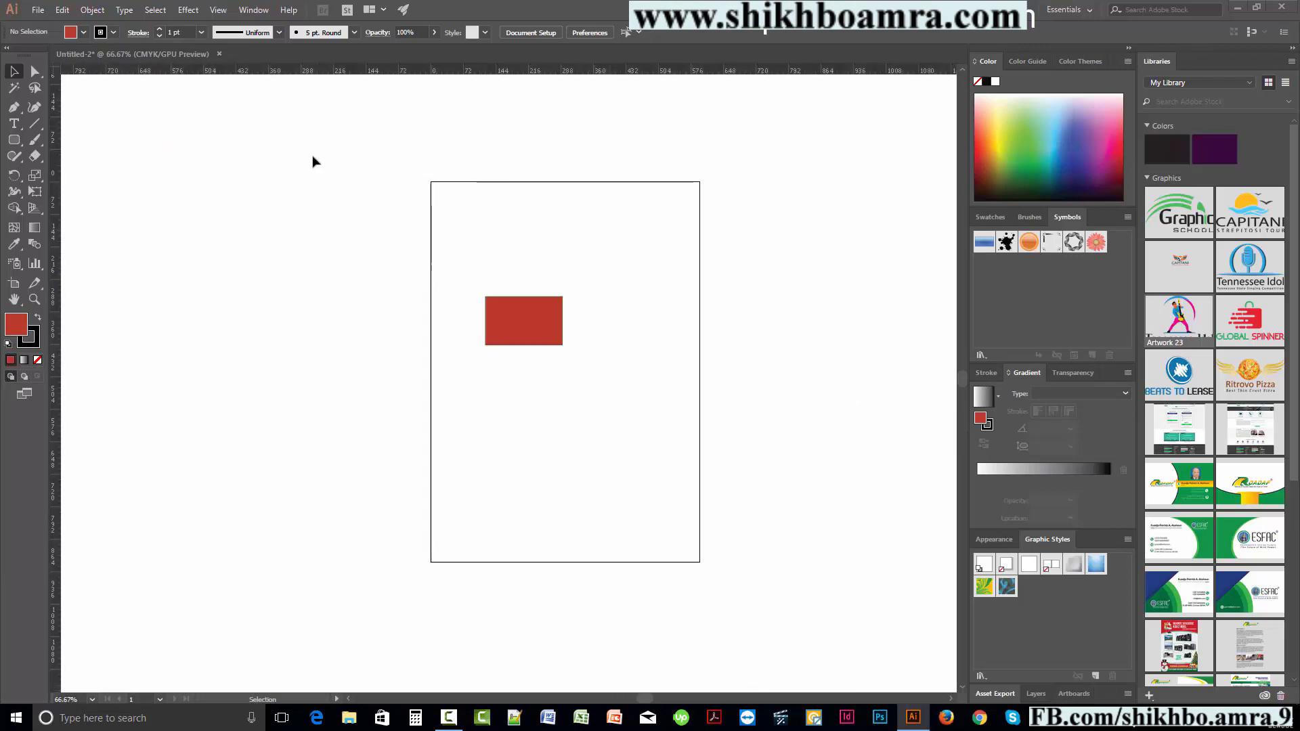
# - Create a new web-preset document and close it again
pyautogui.click(38, 9)
pyautogui.click(47, 25)
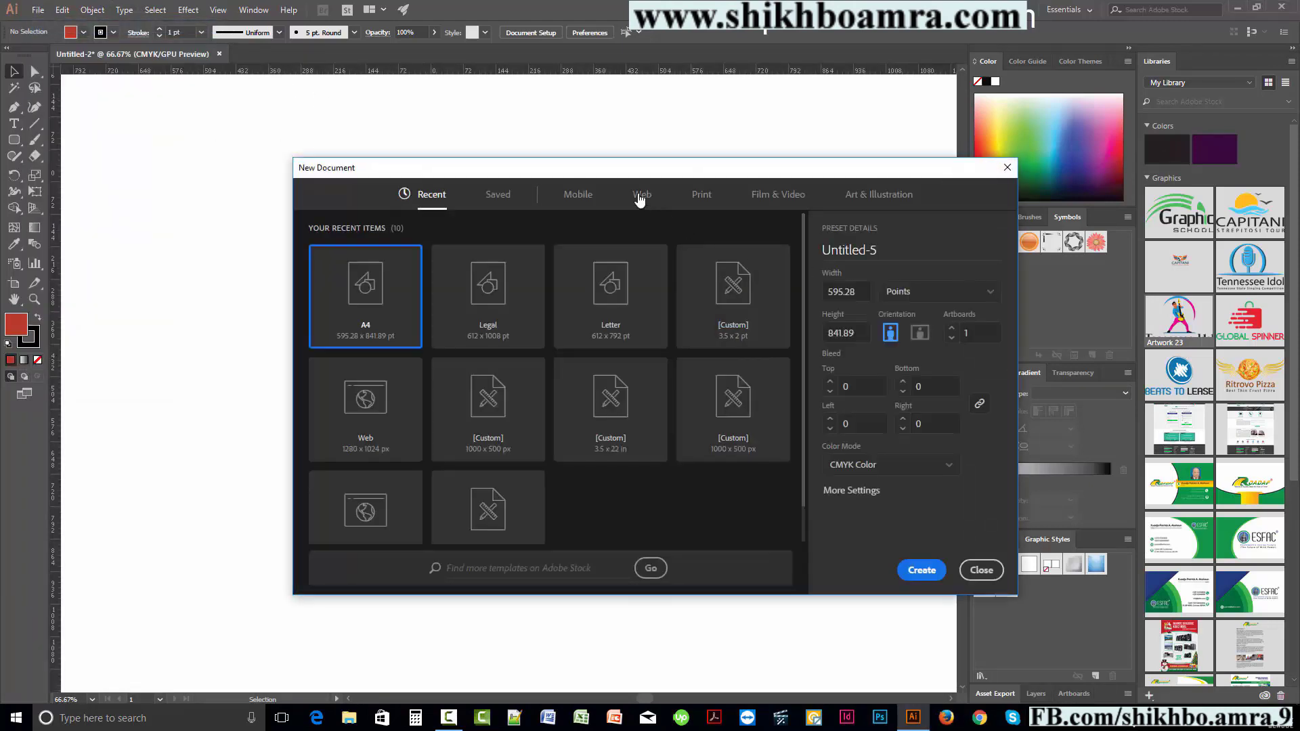
pyautogui.click(642, 194)
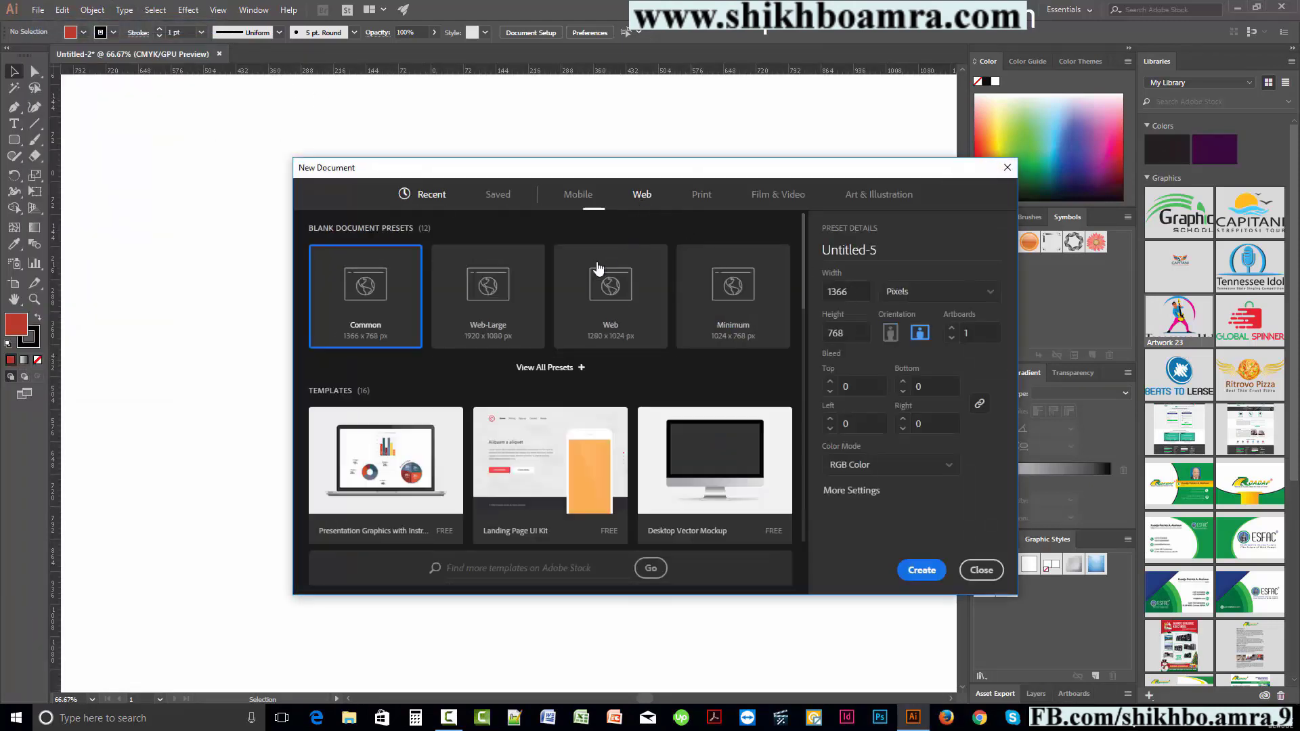
pyautogui.click(601, 271)
pyautogui.click(919, 569)
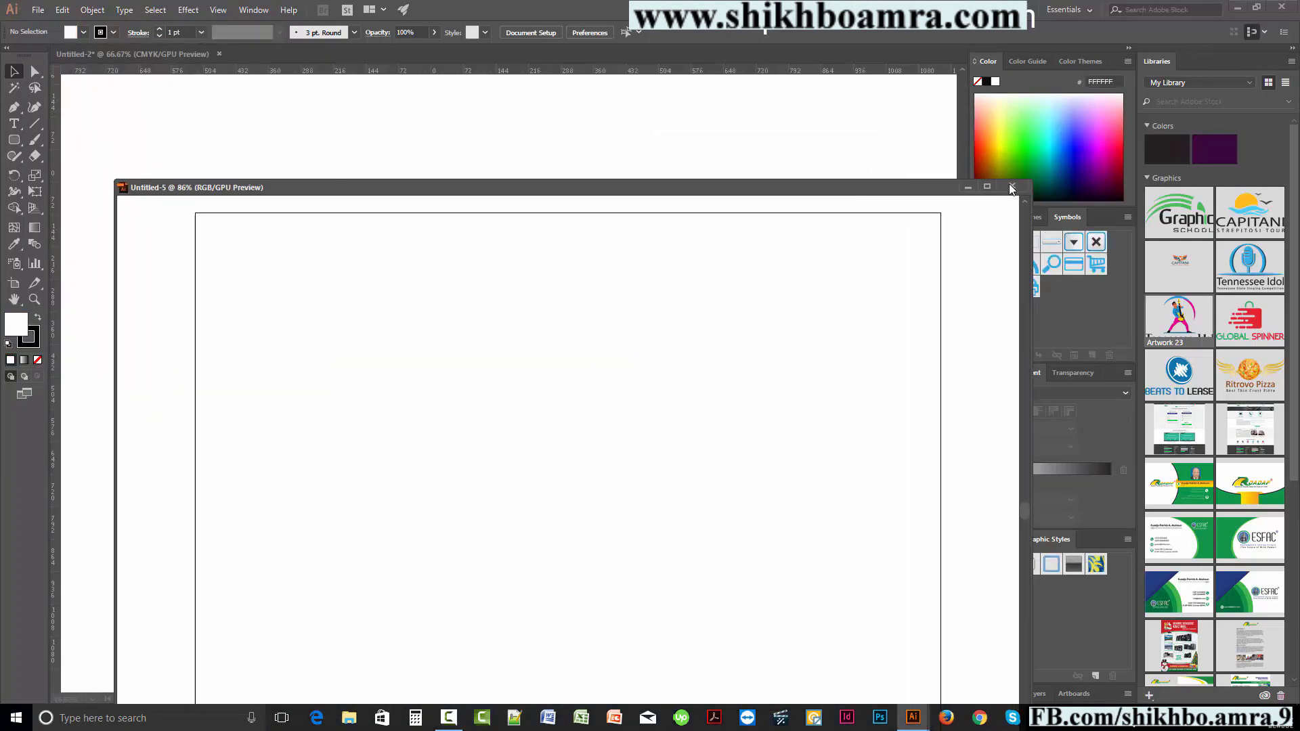
pyautogui.click(1011, 187)
# - Re-enable Open Documents As Tabs in the User Interface preferences
pyautogui.hotkey('ctrl', 'k')
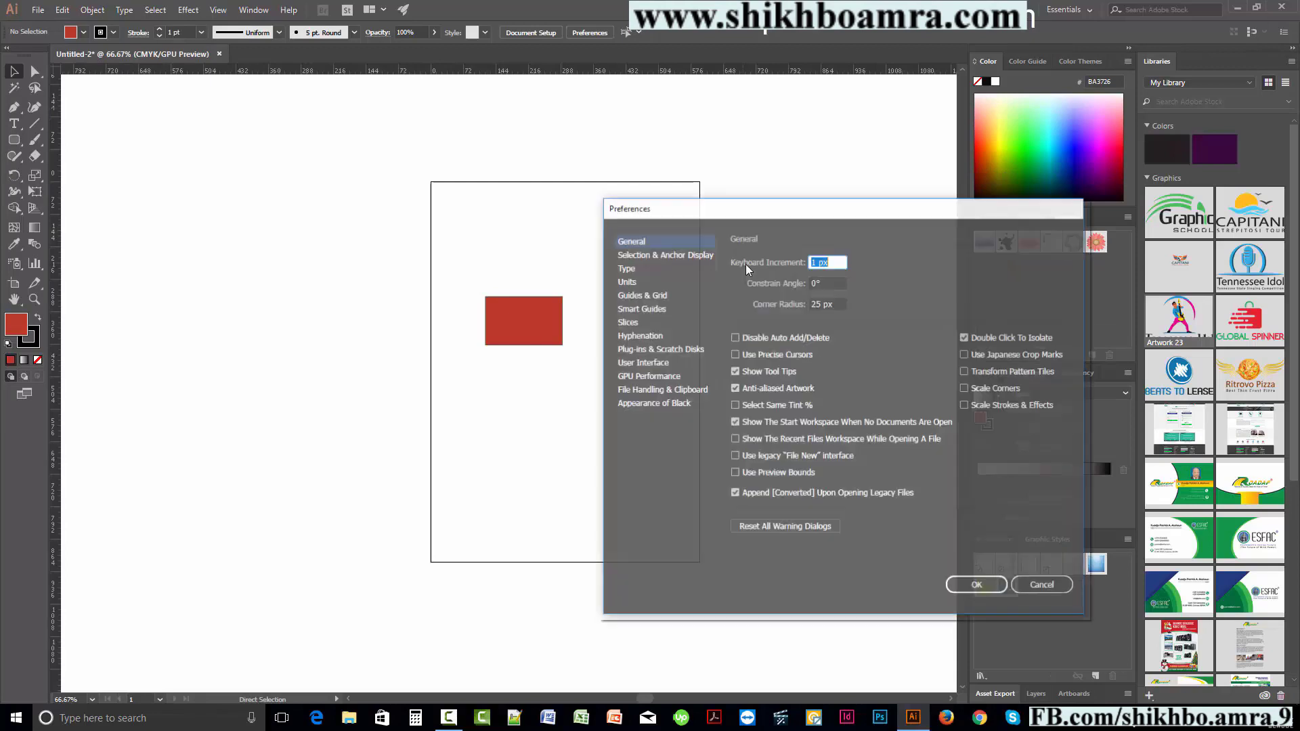
pyautogui.click(657, 362)
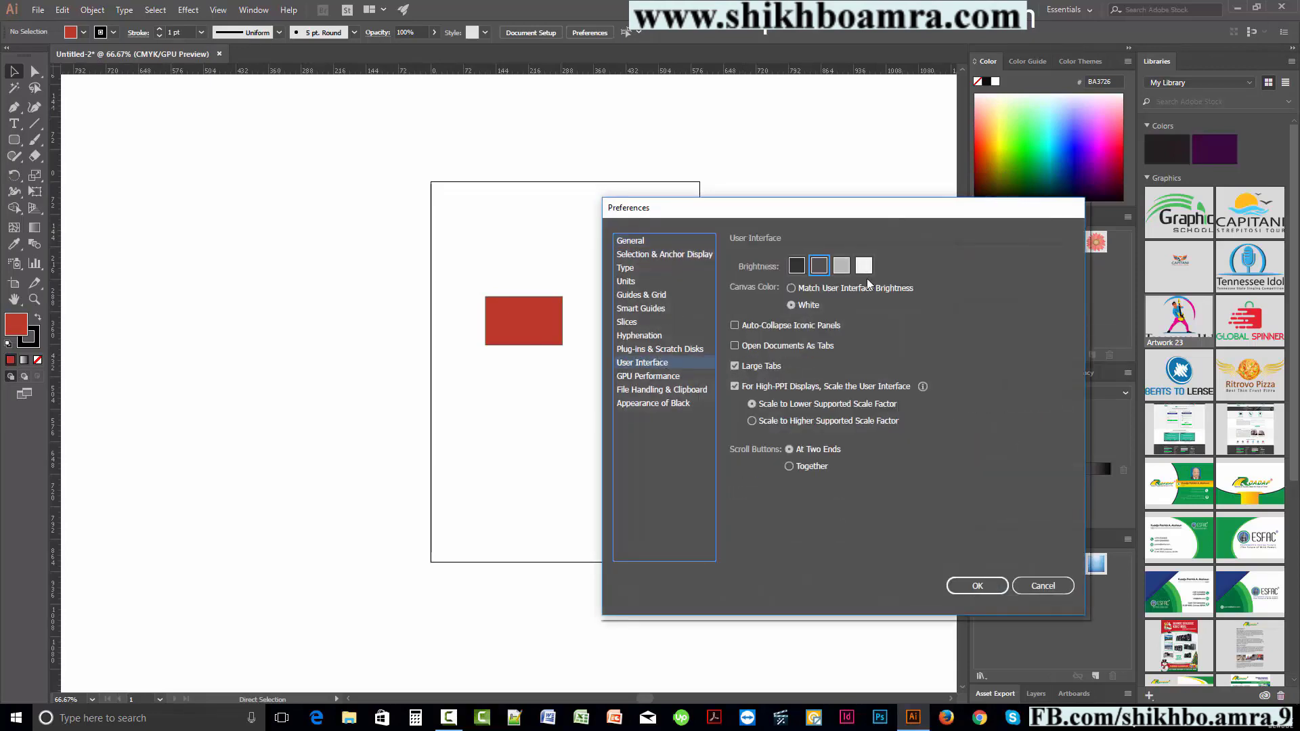
pyautogui.click(749, 347)
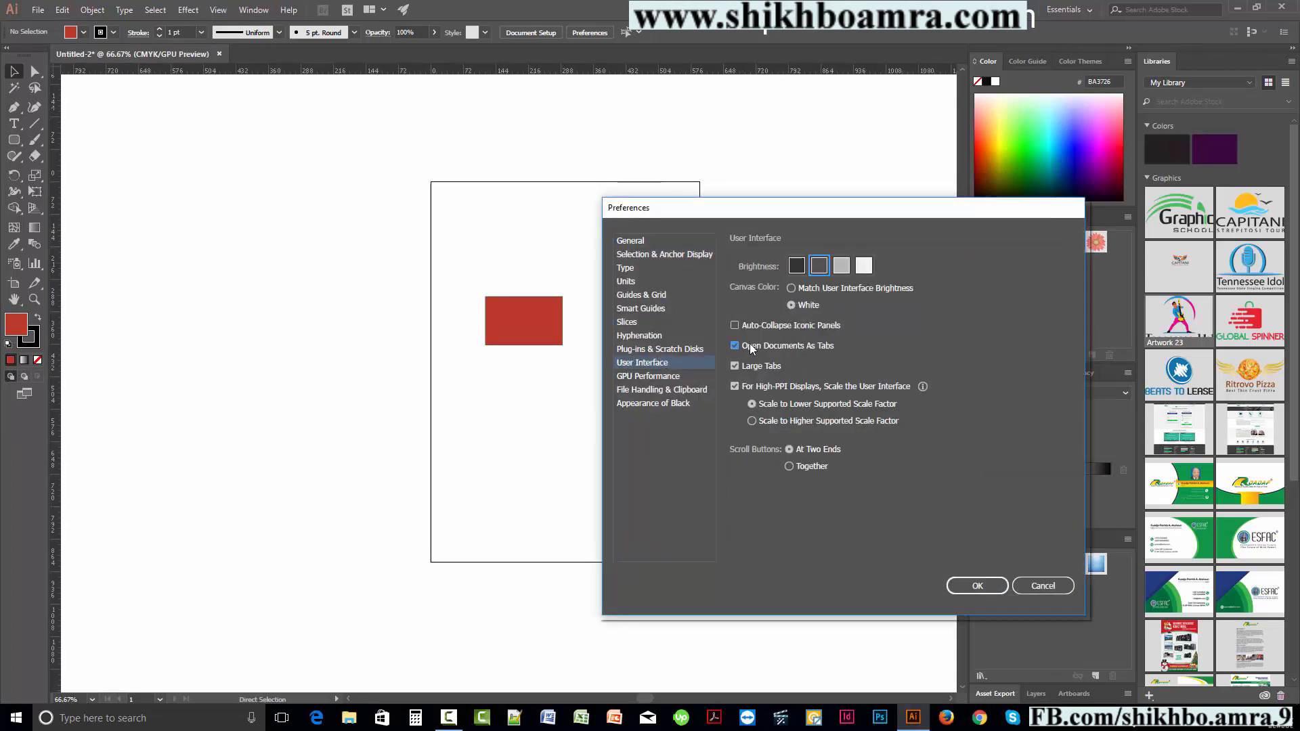
# - Browse the GPU Performance, Appearance of Black, Type and Selection & Anchor Display pages, then confirm
pyautogui.click(687, 375)
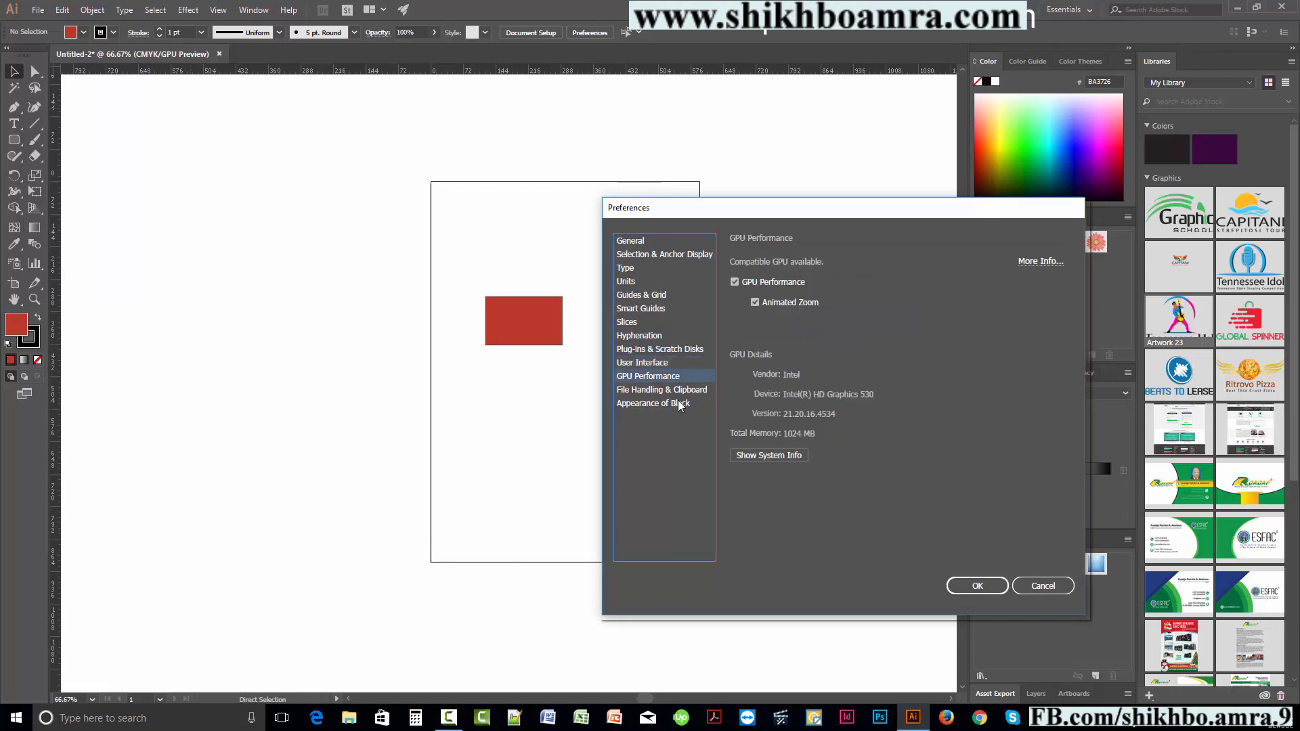
pyautogui.click(677, 394)
pyautogui.click(675, 405)
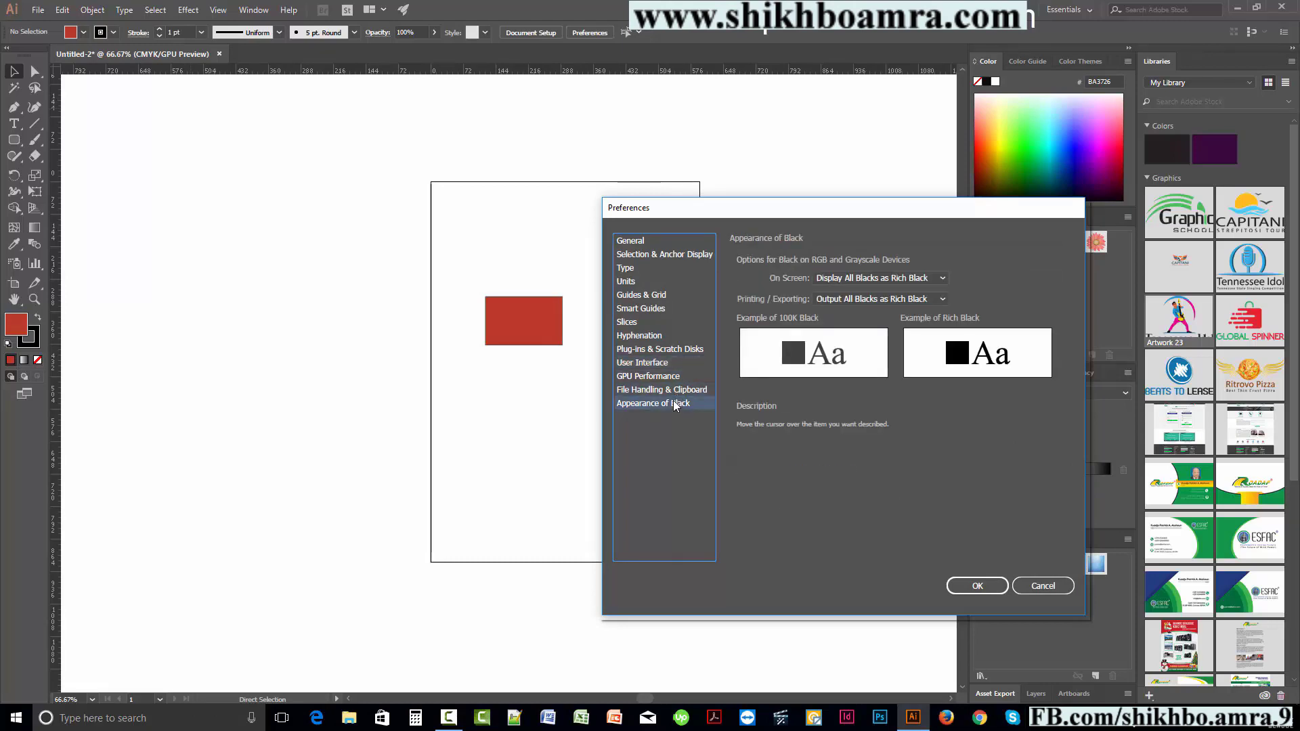
pyautogui.click(637, 271)
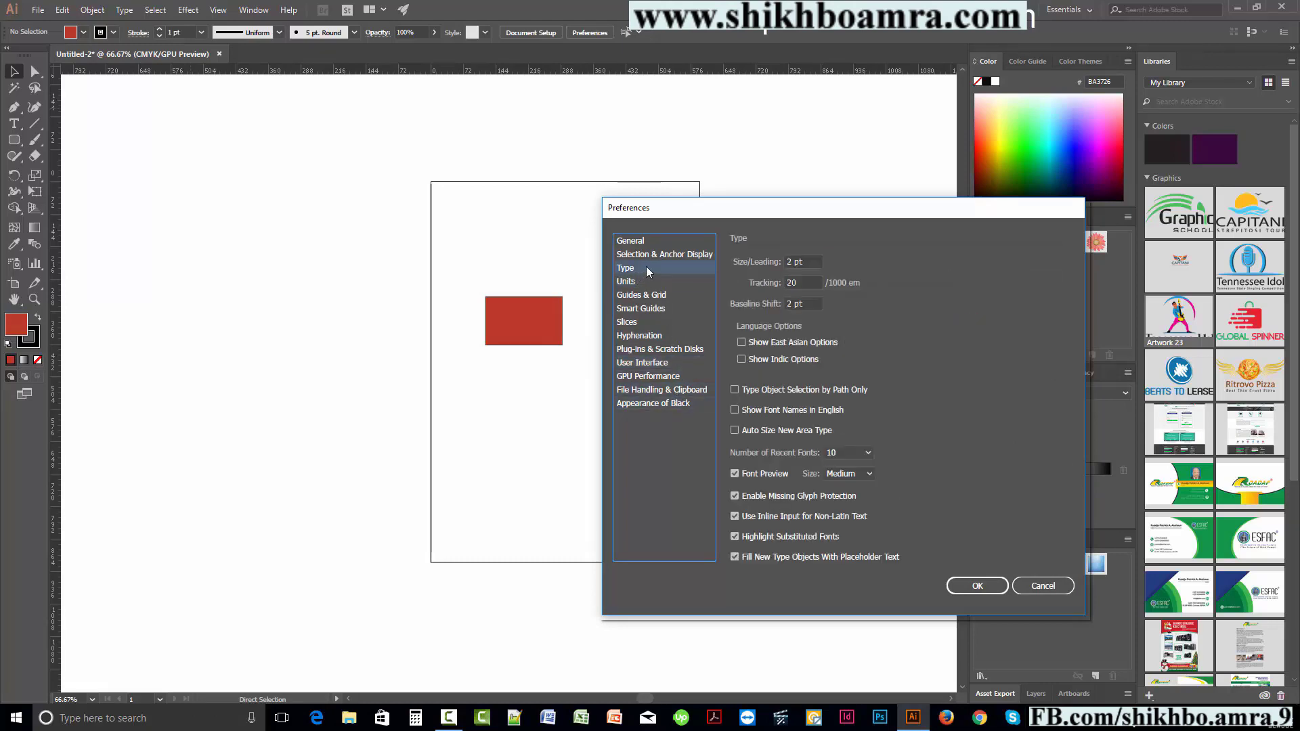
pyautogui.click(655, 257)
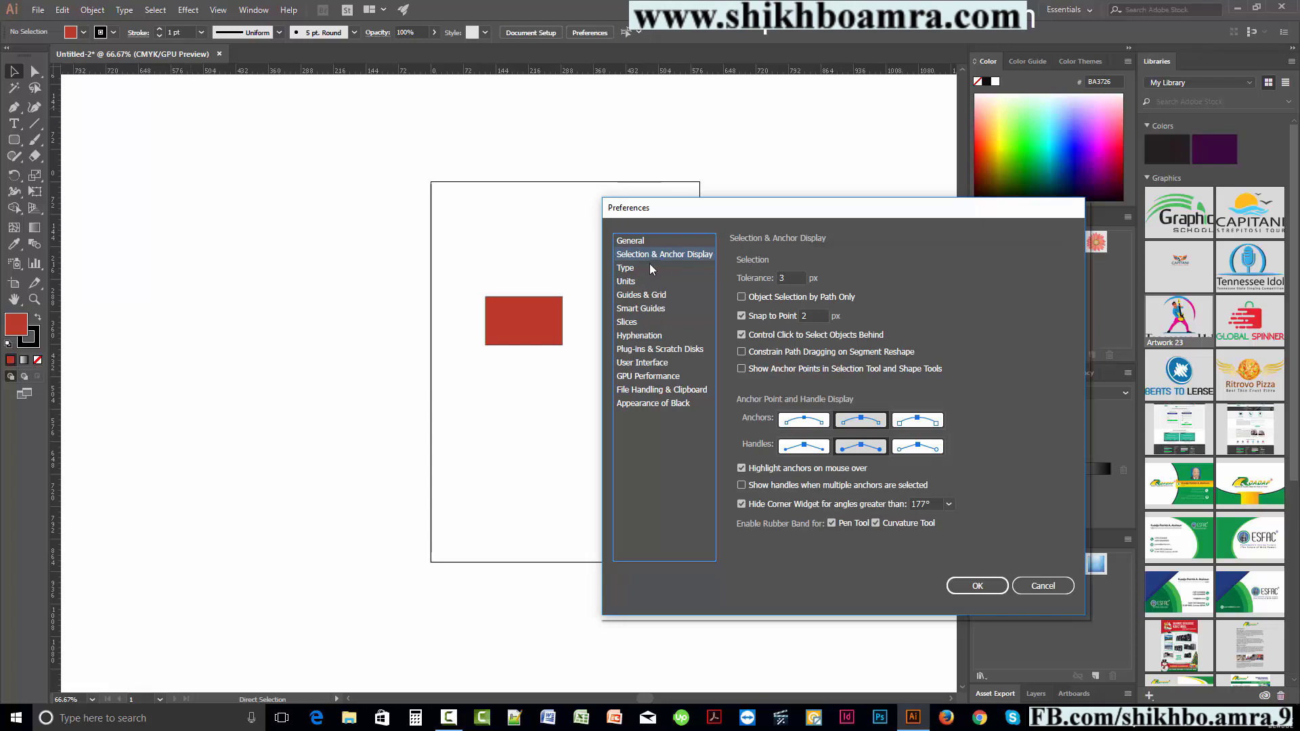
pyautogui.click(644, 266)
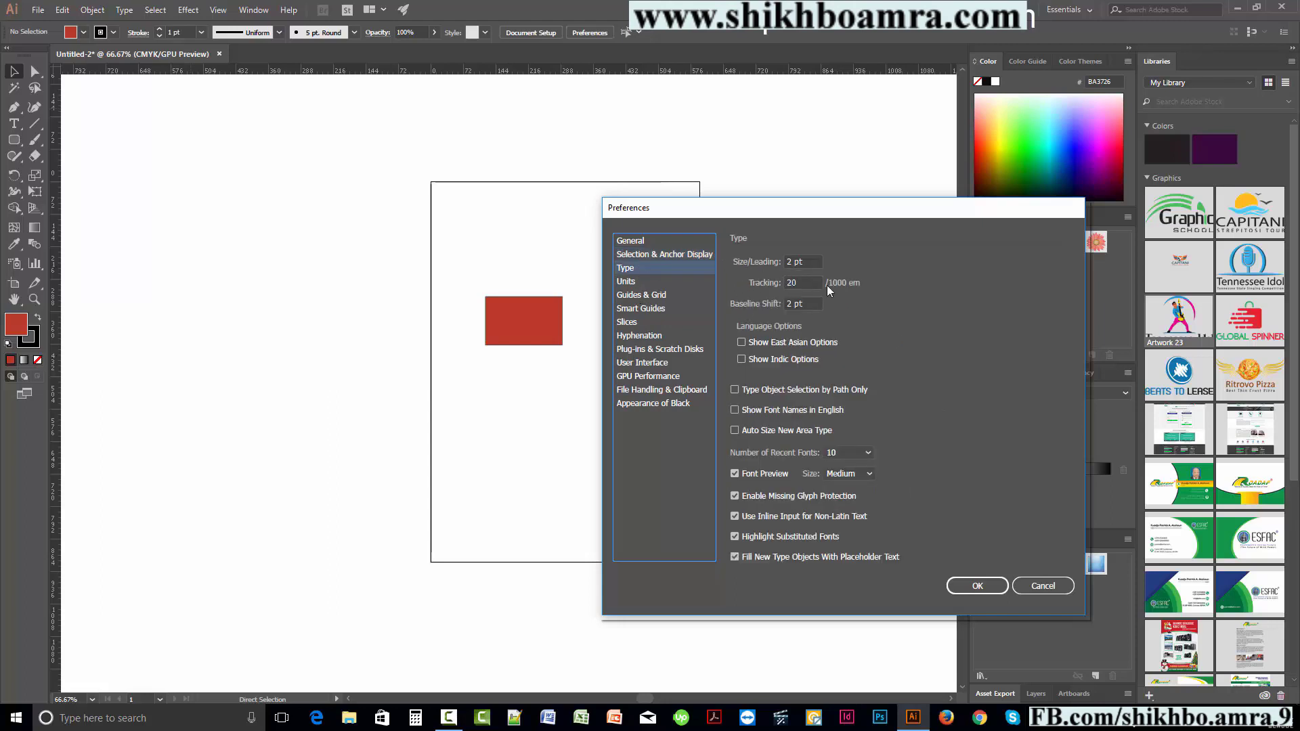
pyautogui.click(992, 589)
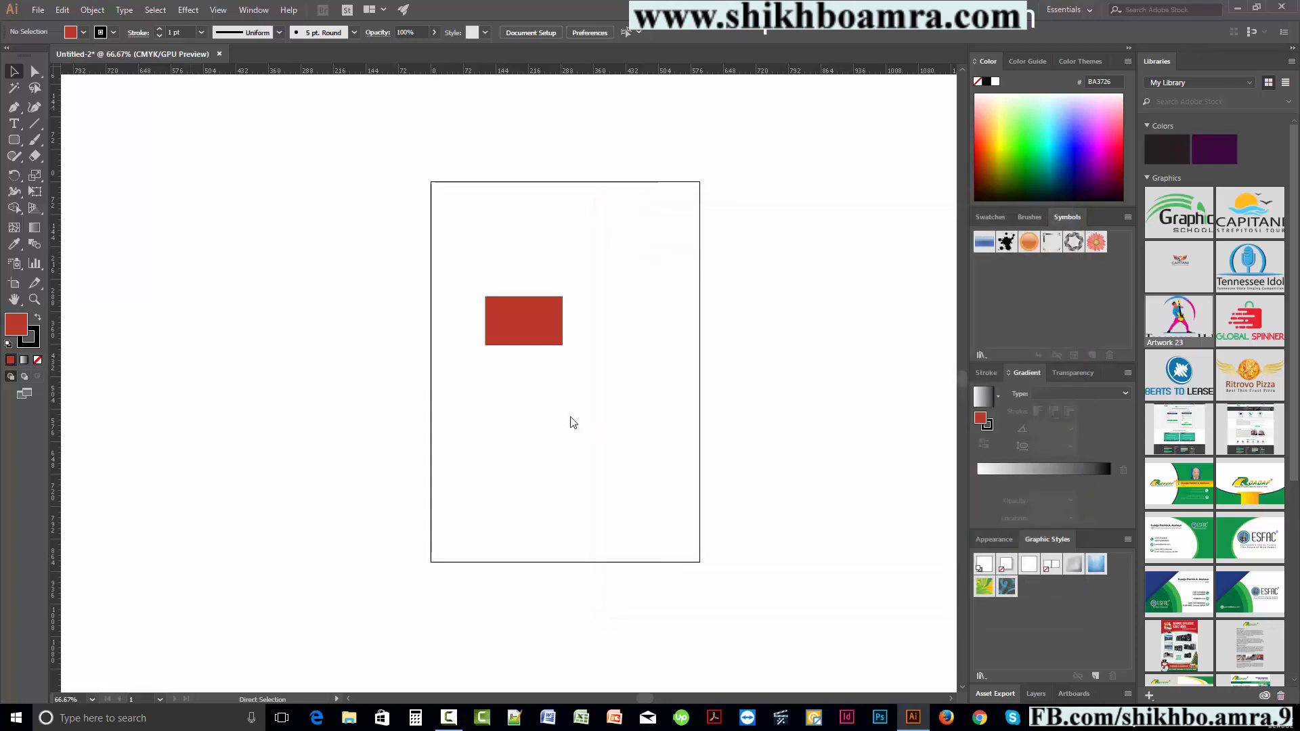
# - Zoom Untitled-2 to actual size (100%) with Ctrl+1 to view the red rectangle
pyautogui.hotkey('ctrl', '1')
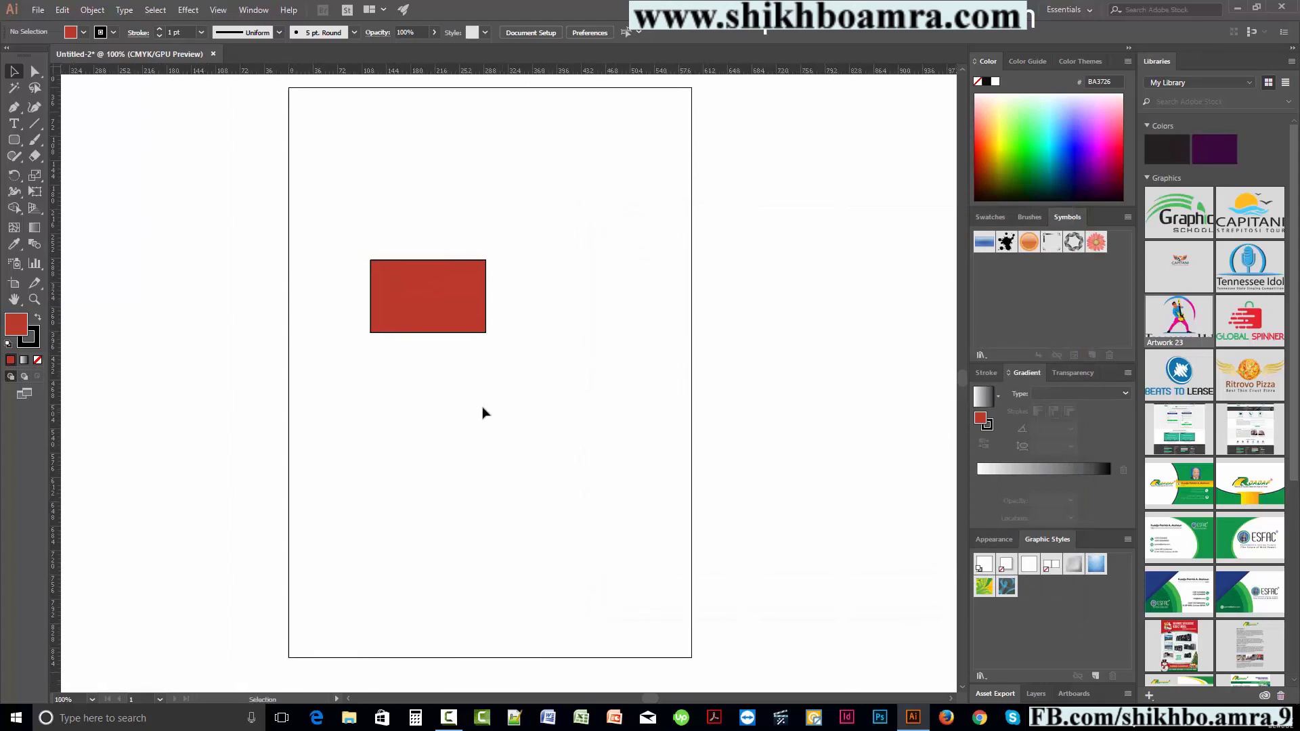